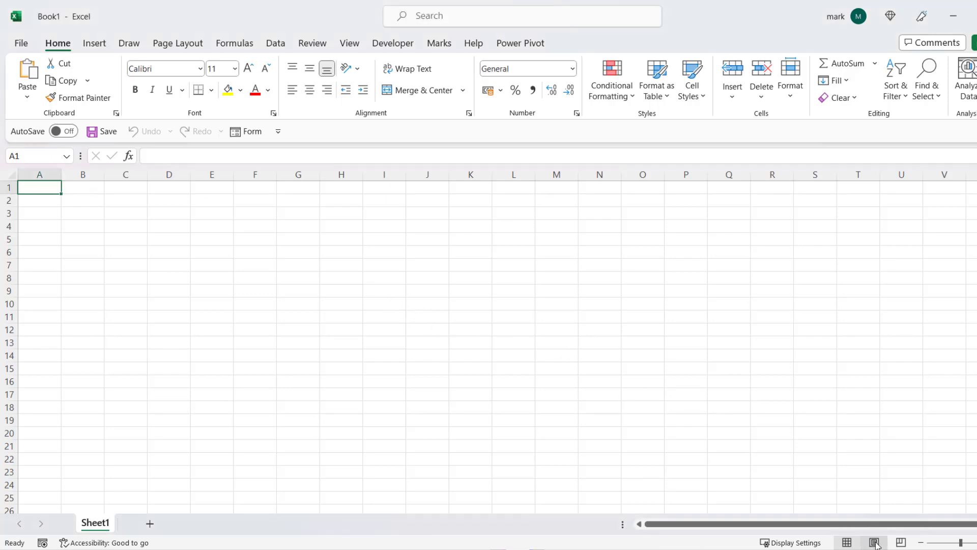
# Step: Show page-break lines via Page Layout view, narrow column A to 3.89, and select B5:E20
pyautogui.click(875, 542)
pyautogui.click(847, 542)
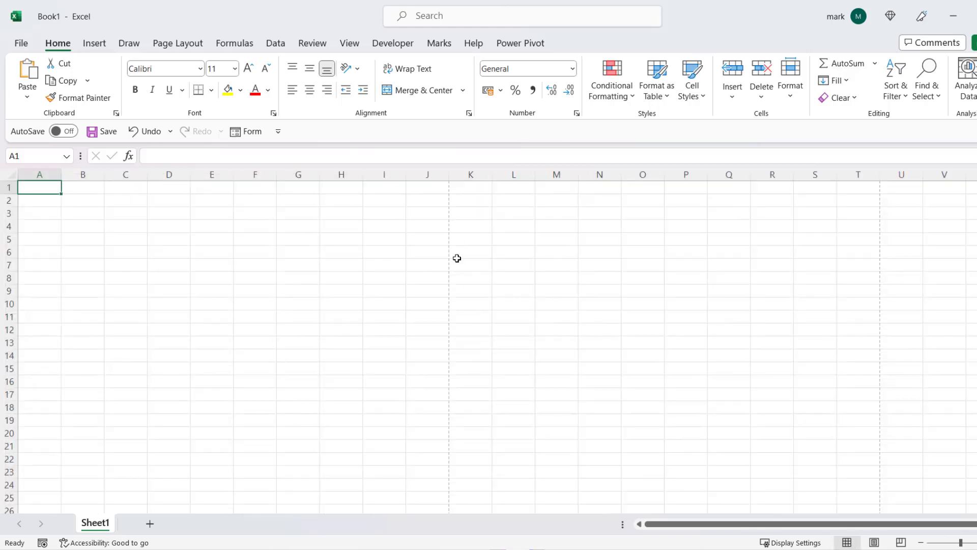
pyautogui.moveTo(62, 174); pyautogui.dragTo(26, 174)
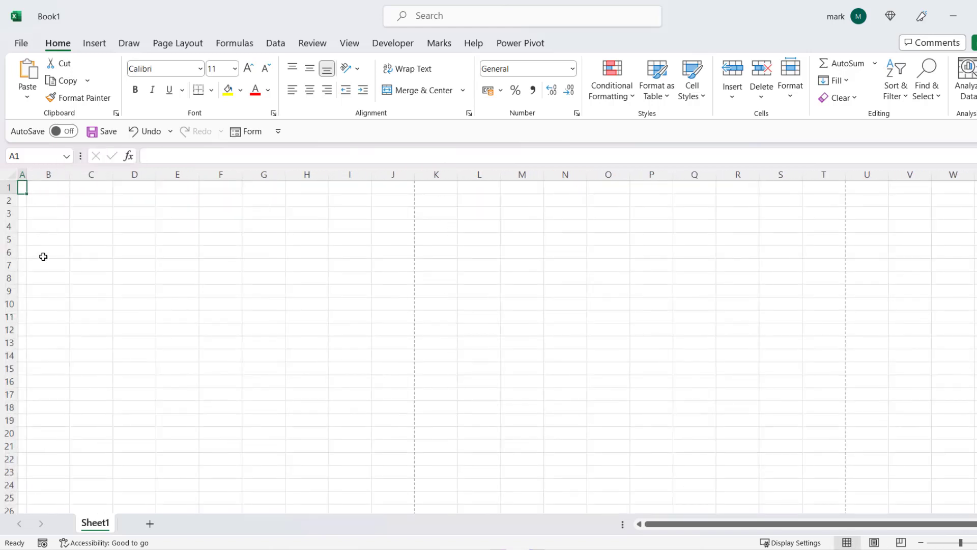
pyautogui.moveTo(42, 256)
pyautogui.mouseDown()
pyautogui.moveTo(121, 241)
pyautogui.moveTo(171, 306)
pyautogui.moveTo(162, 429)
pyautogui.mouseUp()
# Step: Fill B5:E20 with custom pink #F0DEDF, then select G5:J20 for the next block
pyautogui.click(240, 90)
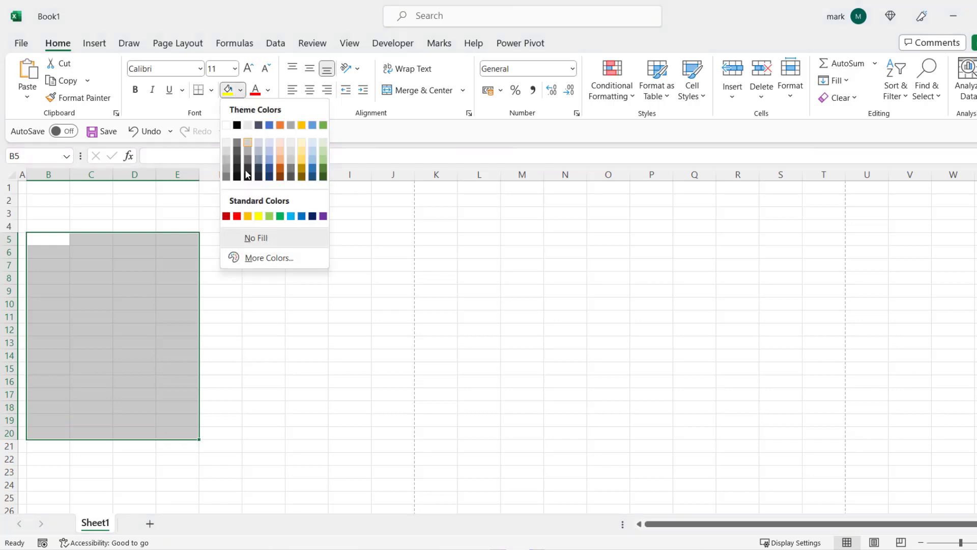
pyautogui.click(260, 258)
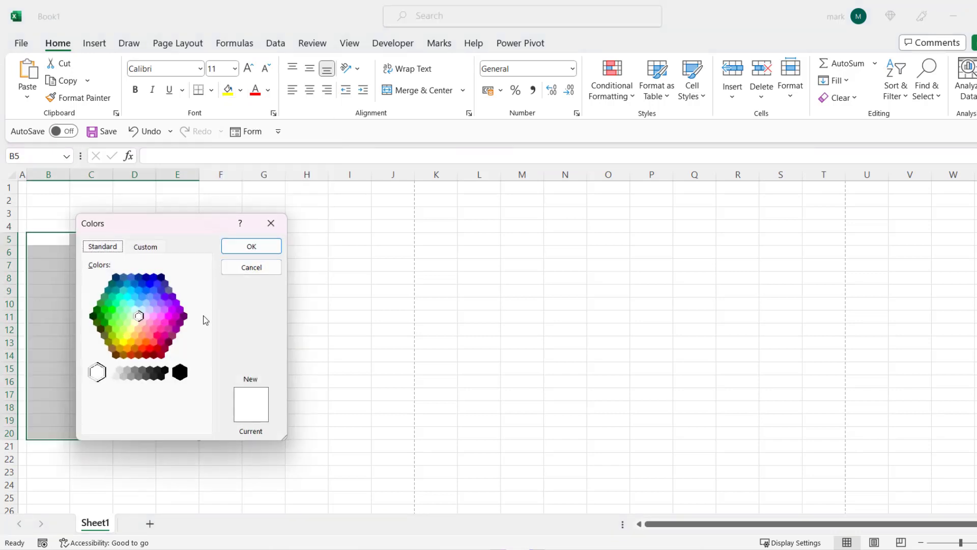
pyautogui.click(153, 247)
pyautogui.doubleClick(159, 421)
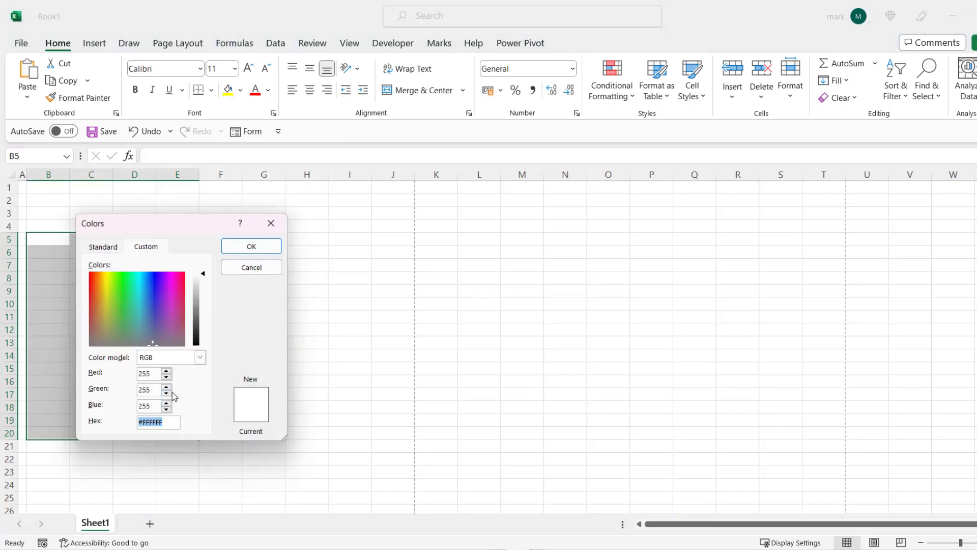
pyautogui.write('#F0DEDF')
pyautogui.click(267, 247)
pyautogui.click(268, 247)
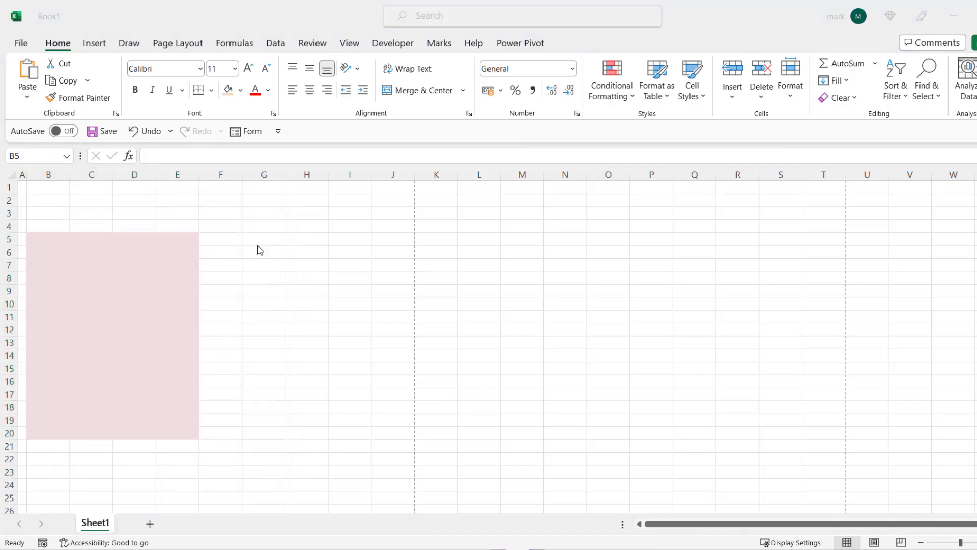
pyautogui.moveTo(253, 238)
pyautogui.mouseDown()
pyautogui.moveTo(386, 241)
pyautogui.moveTo(387, 430)
pyautogui.mouseUp()
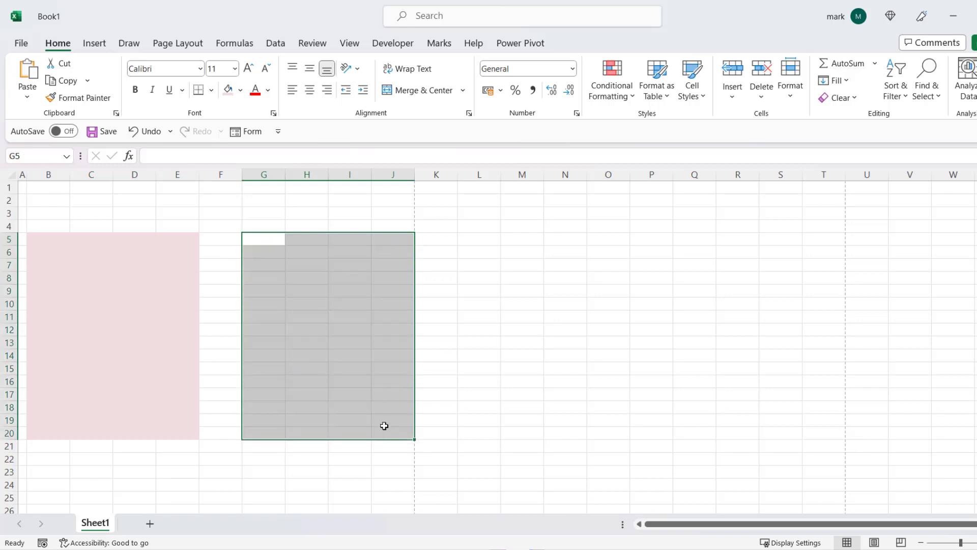
# Step: Fill G5:J20 with the custom beige hex colour #E5D4CA
pyautogui.click(240, 90)
pyautogui.click(247, 296)
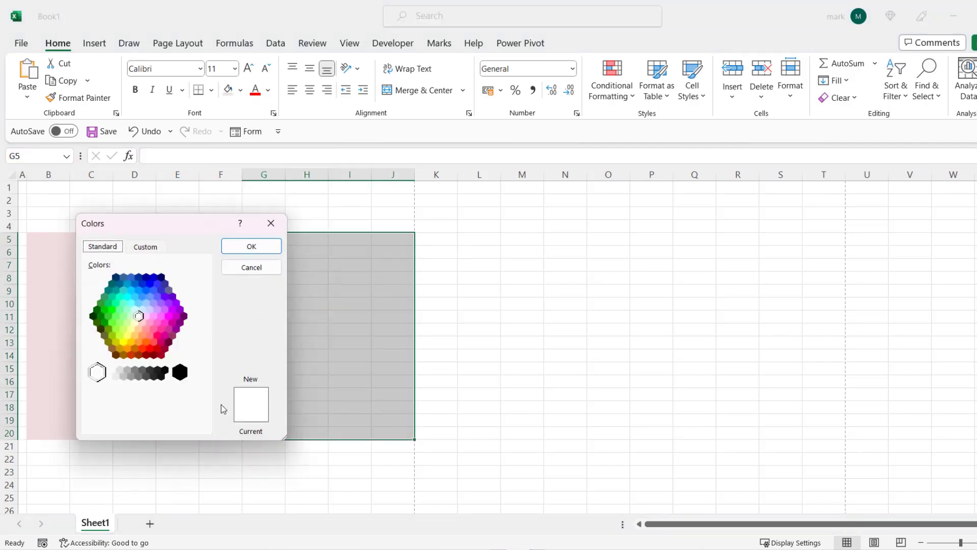
pyautogui.click(146, 246)
pyautogui.doubleClick(158, 422)
pyautogui.write('#E5D4CA')
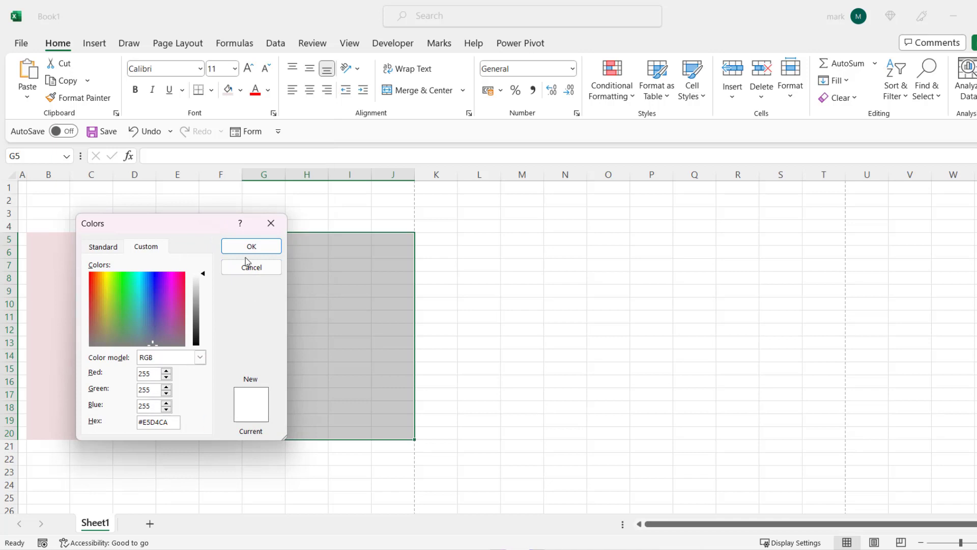
pyautogui.click(248, 247)
# Step: Narrow column F to 6.78 so the two blocks sit close together
pyautogui.moveTo(242, 175)
pyautogui.mouseDown()
pyautogui.moveTo(214, 174)
pyautogui.moveTo(247, 177)
pyautogui.moveTo(226, 174)
pyautogui.moveTo(235, 174)
pyautogui.mouseUp()
pyautogui.scroll(-2, 313, 345)
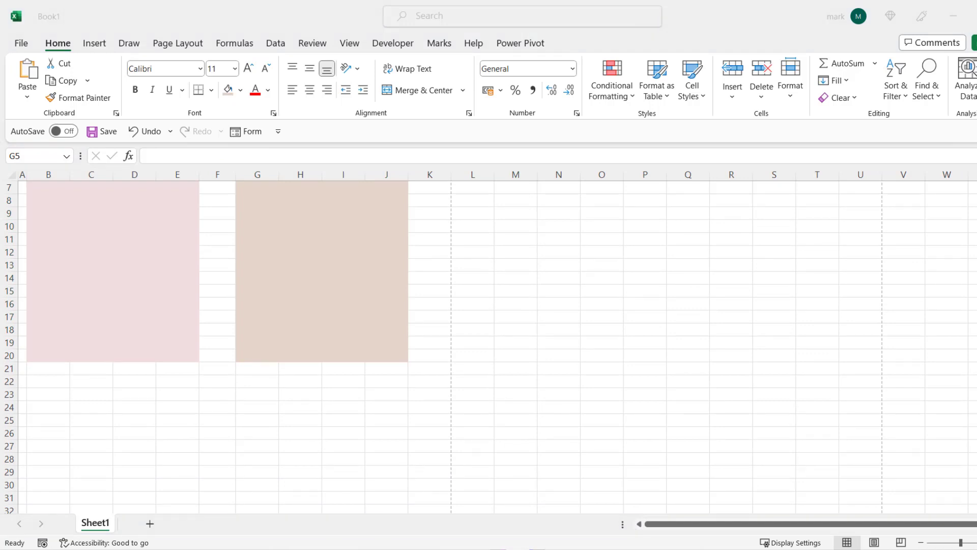
pyautogui.scroll(-2, 179, 340)
pyautogui.scroll(-1, 117, 340)
pyautogui.scroll(-1, 118, 340)
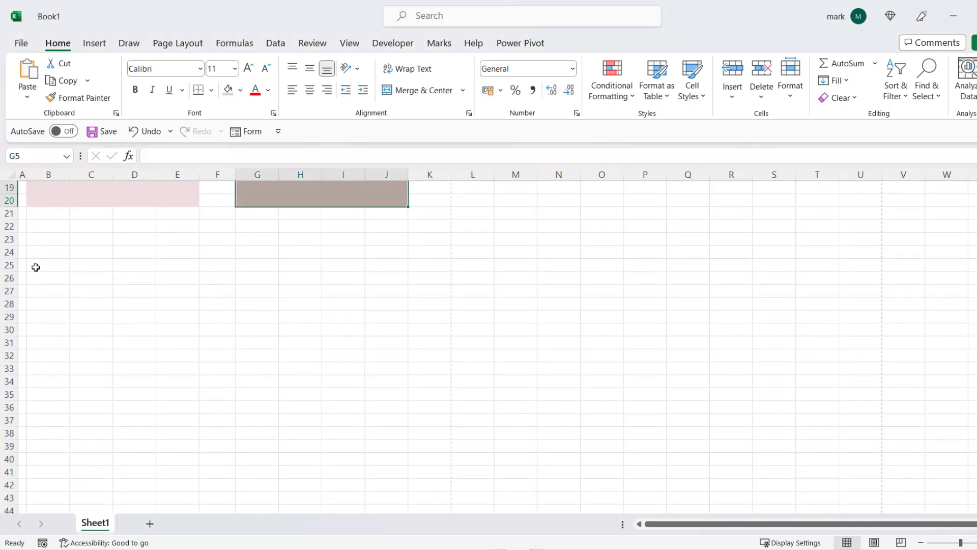
# Step: Fill B25:E40 with the custom grey-blue hex colour #D0D4E0
pyautogui.moveTo(36, 267); pyautogui.dragTo(175, 458)
pyautogui.click(240, 90)
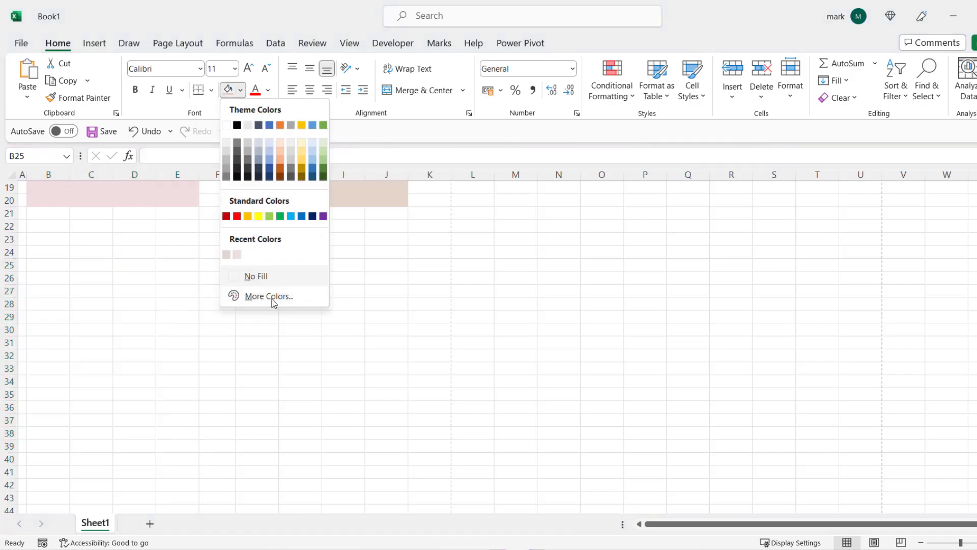
pyautogui.click(273, 296)
pyautogui.click(146, 246)
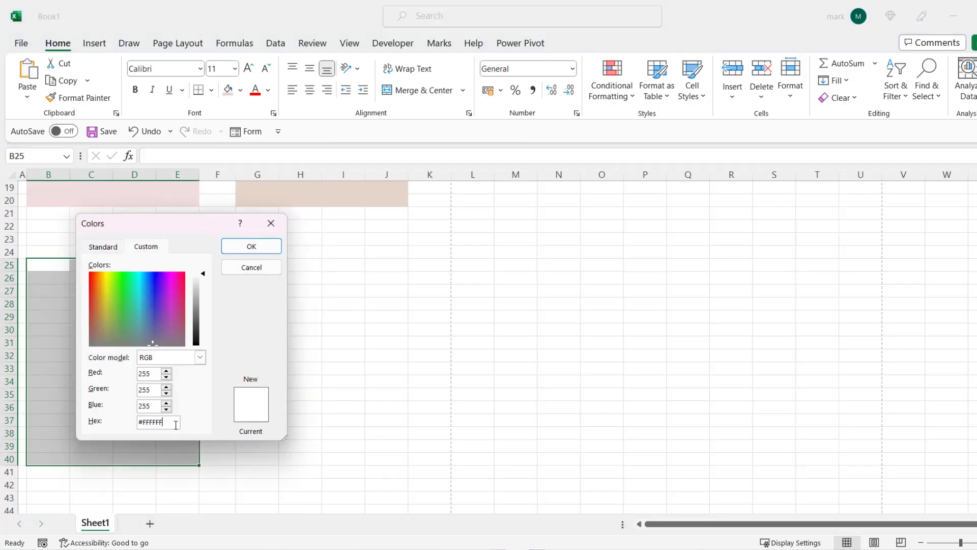
pyautogui.moveTo(175, 425); pyautogui.dragTo(124, 423)
pyautogui.write('#D0D4E0')
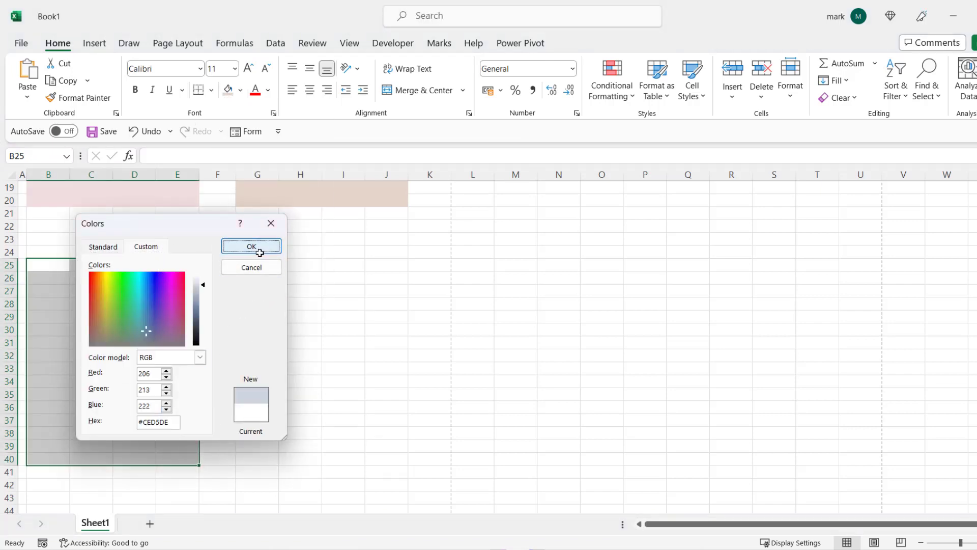
pyautogui.click(251, 246)
pyautogui.scroll(-3, 229, 277)
pyautogui.scroll(2, 280, 305)
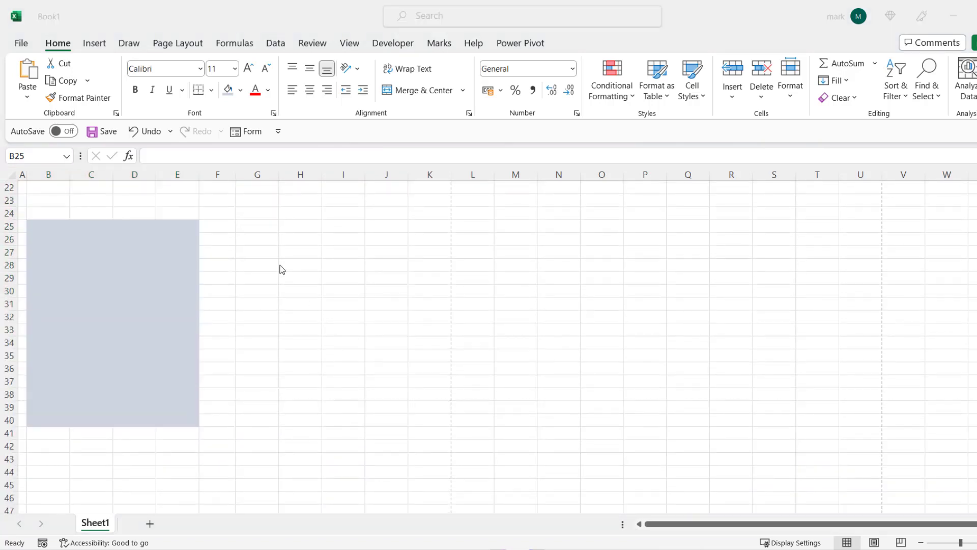
# Step: Fill G25:J40 with the custom mauve hex colour #DBCFD6
pyautogui.moveTo(259, 227); pyautogui.dragTo(388, 420)
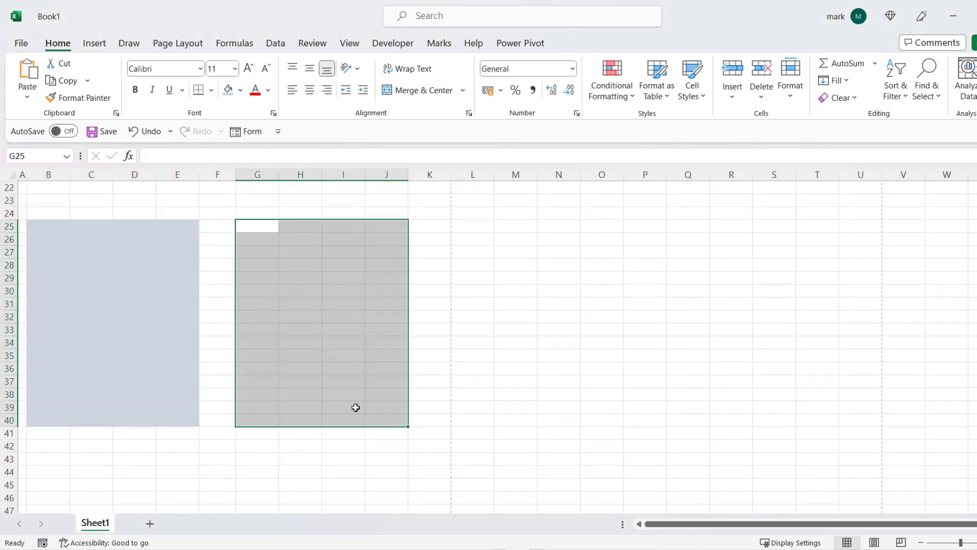
pyautogui.click(240, 90)
pyautogui.click(269, 296)
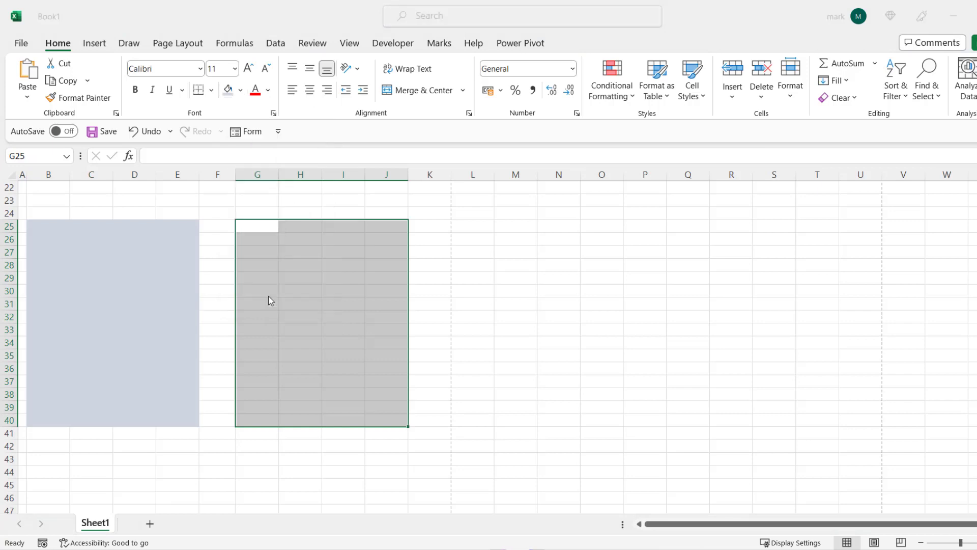
pyautogui.tripleClick(156, 422)
pyautogui.write('#DBCFD6')
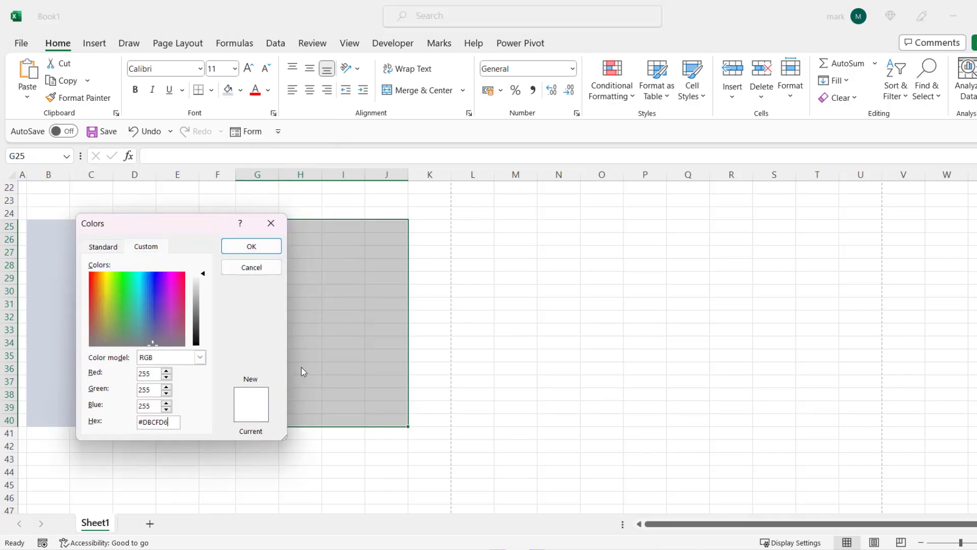
pyautogui.click(251, 246)
pyautogui.click(484, 407)
pyautogui.scroll(4, 458, 369)
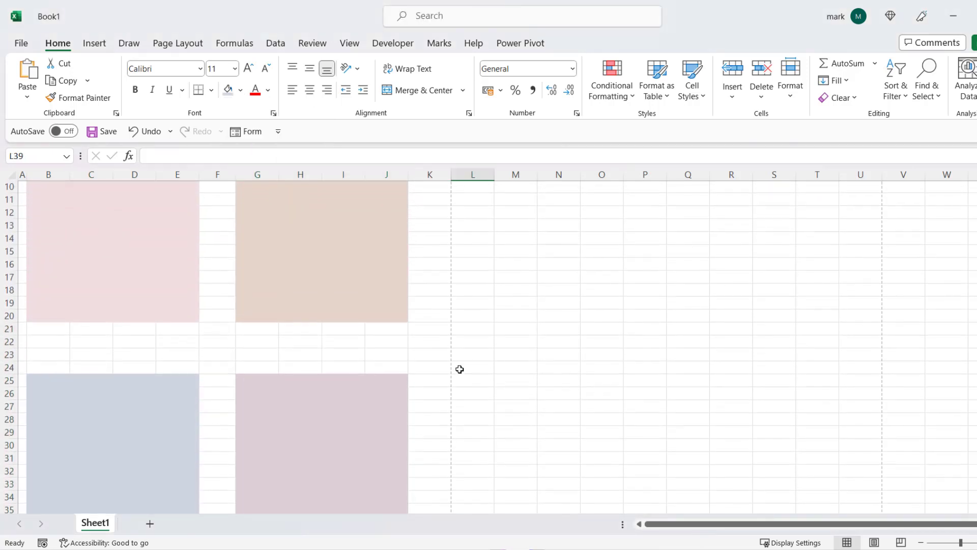
pyautogui.scroll(3, 456, 369)
pyautogui.scroll(1, 456, 369)
pyautogui.click(430, 316)
# Step: Enter the title 'To Do List' in B2 in All Modern - Kestrel Montes, size 26
pyautogui.click(61, 201)
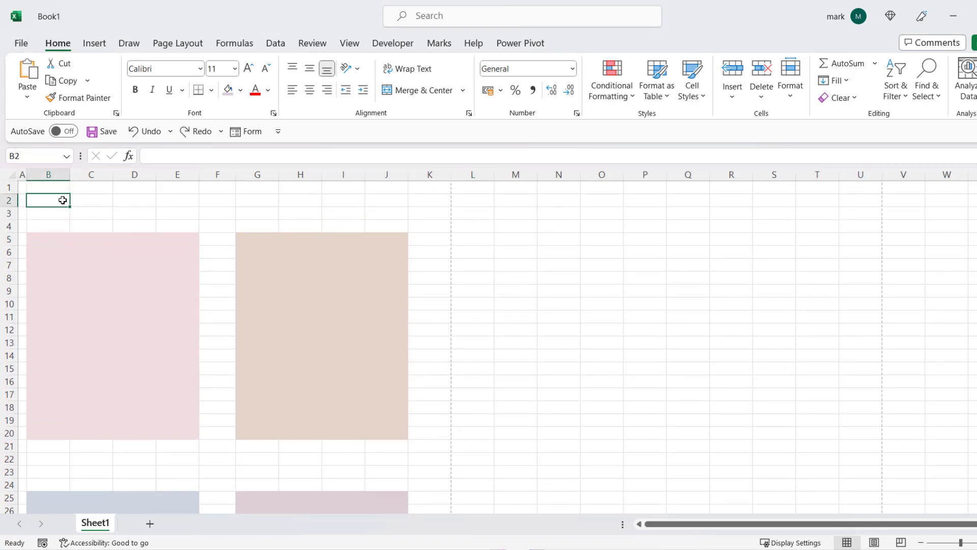
pyautogui.write('To Do List')
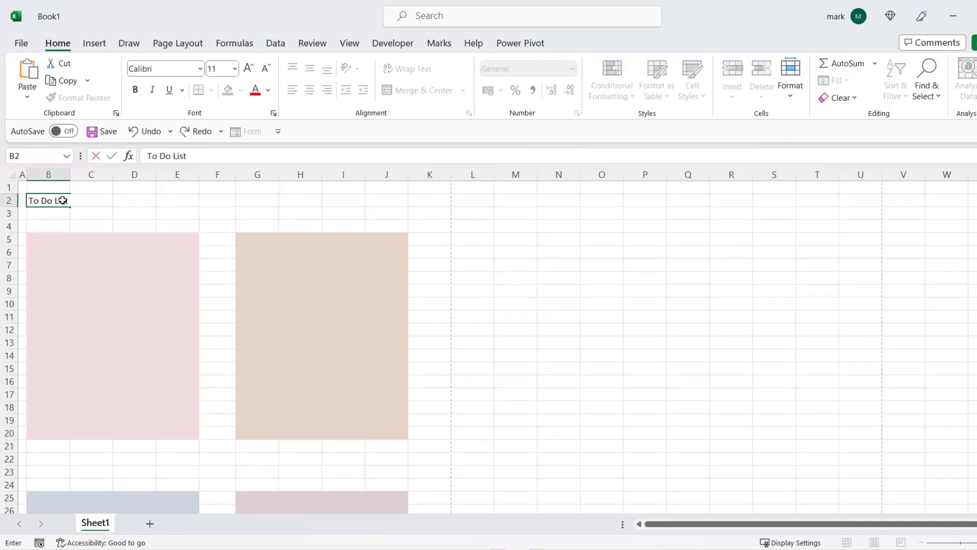
pyautogui.hotkey('shift', 'Home')
pyautogui.click(201, 68)
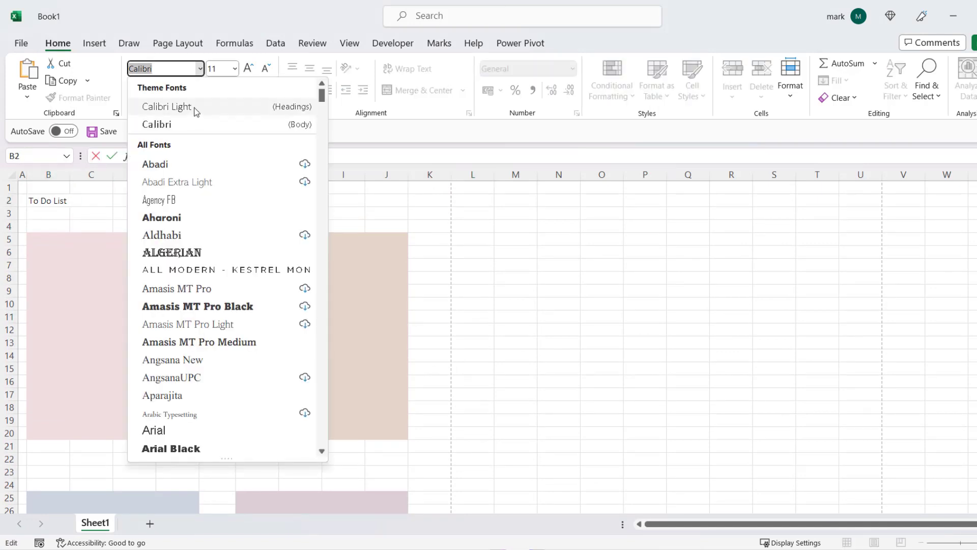
pyautogui.click(236, 271)
pyautogui.click(234, 68)
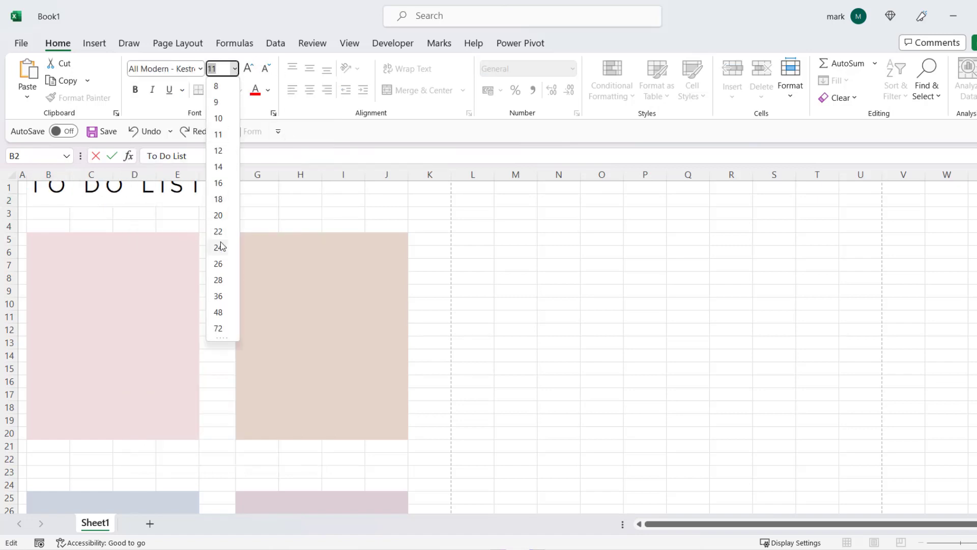
pyautogui.click(218, 264)
# Step: Select G2:J2 for the date bar and look over the Insert tab's illustration options
pyautogui.click(257, 213)
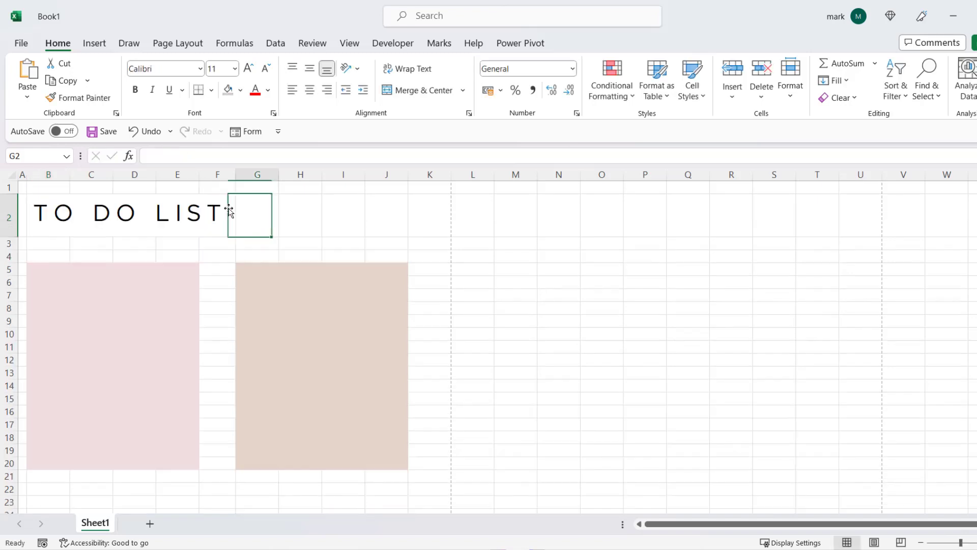
pyautogui.moveTo(301, 214); pyautogui.dragTo(389, 228)
pyautogui.moveTo(260, 230); pyautogui.dragTo(384, 216)
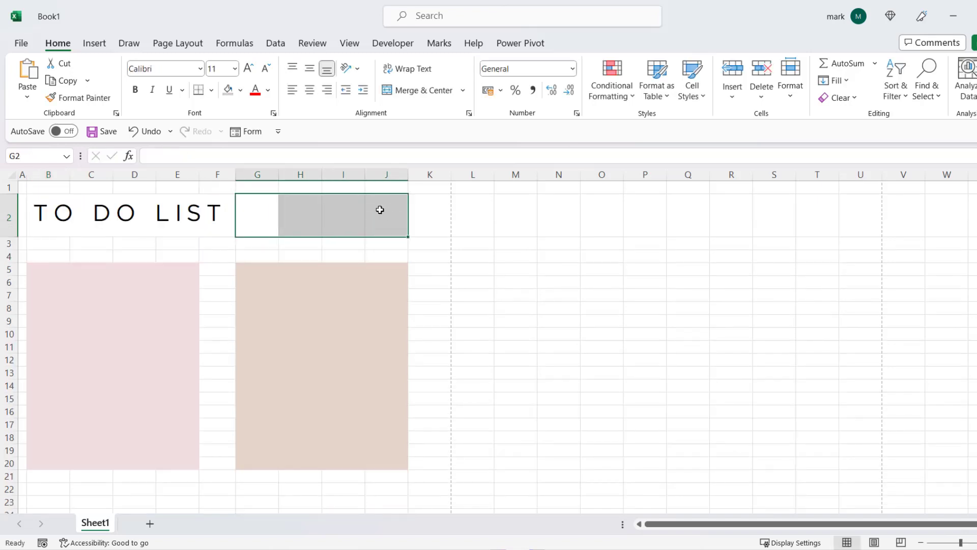
pyautogui.click(95, 43)
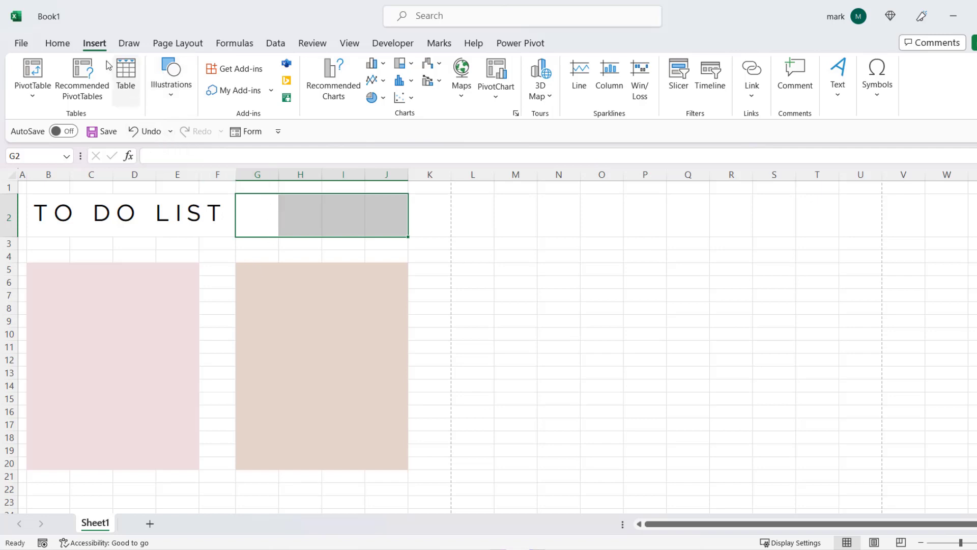
# Step: Shade the G2:J2 date bar with the recent grey-blue fill
pyautogui.click(58, 43)
pyautogui.click(240, 90)
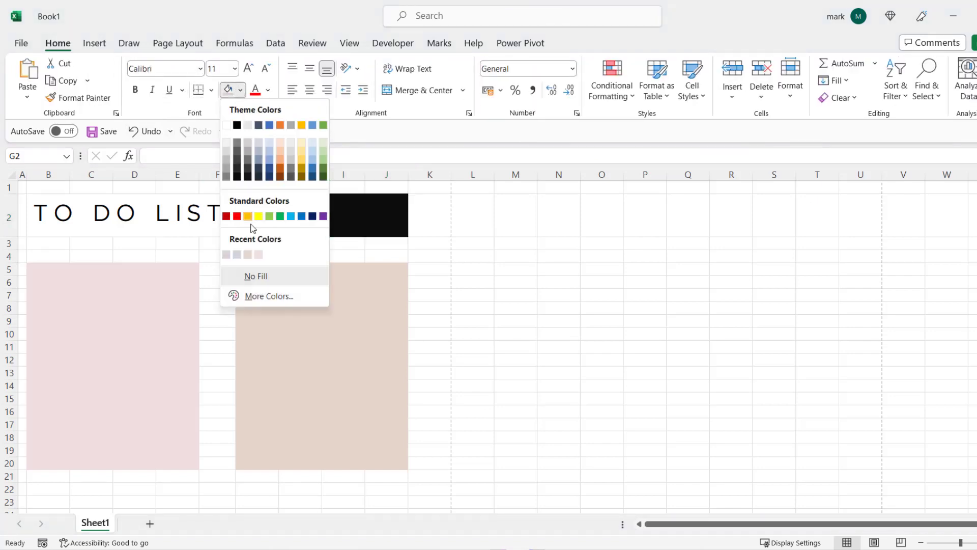
pyautogui.click(237, 256)
pyautogui.click(262, 220)
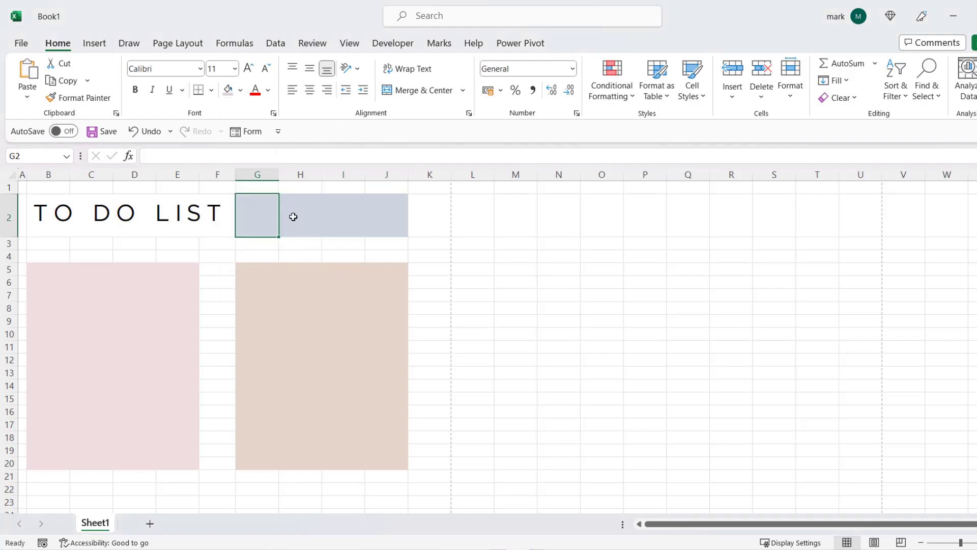
# Step: Label G2 'Date:' in All Modern - Kestrel size 12, vertically centred
pyautogui.write('Date')
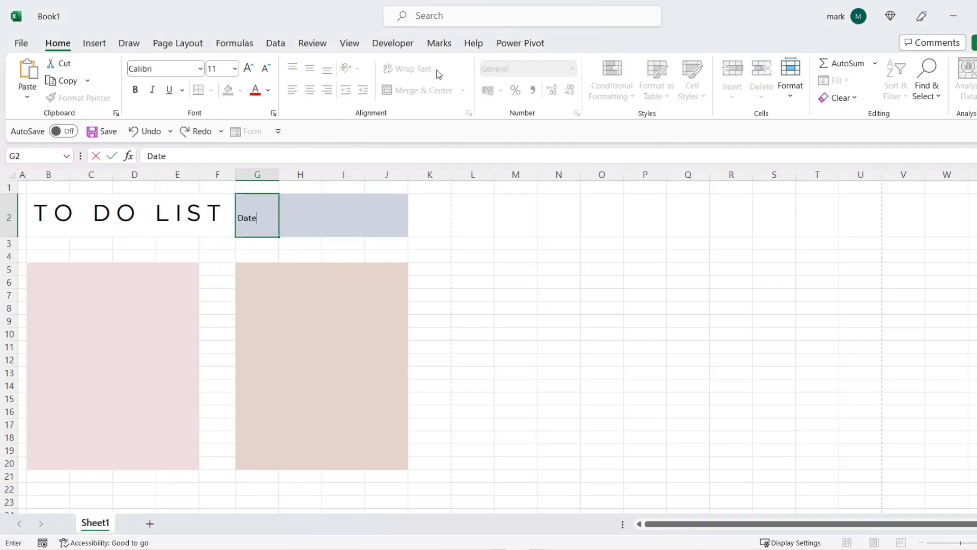
pyautogui.hotkey('shift', 'Home')
pyautogui.click(201, 69)
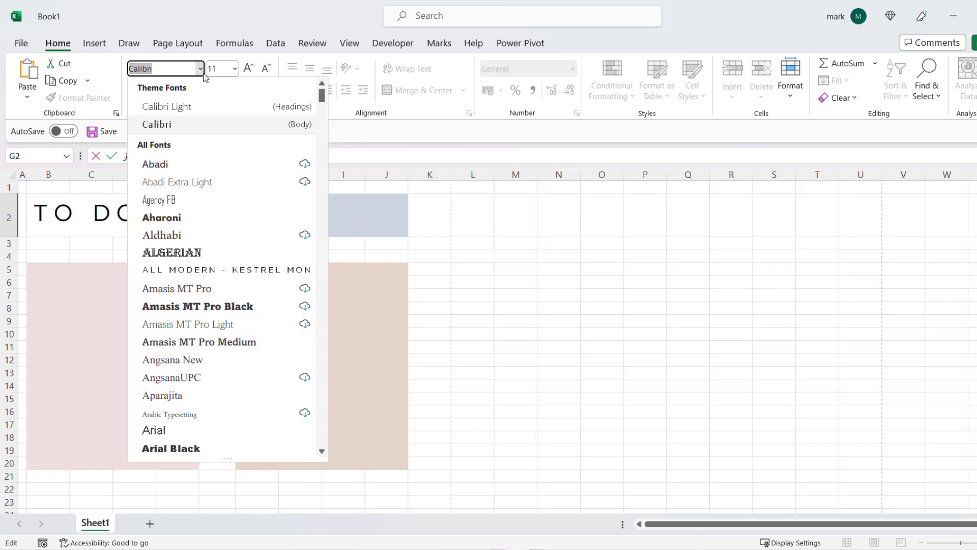
pyautogui.click(219, 266)
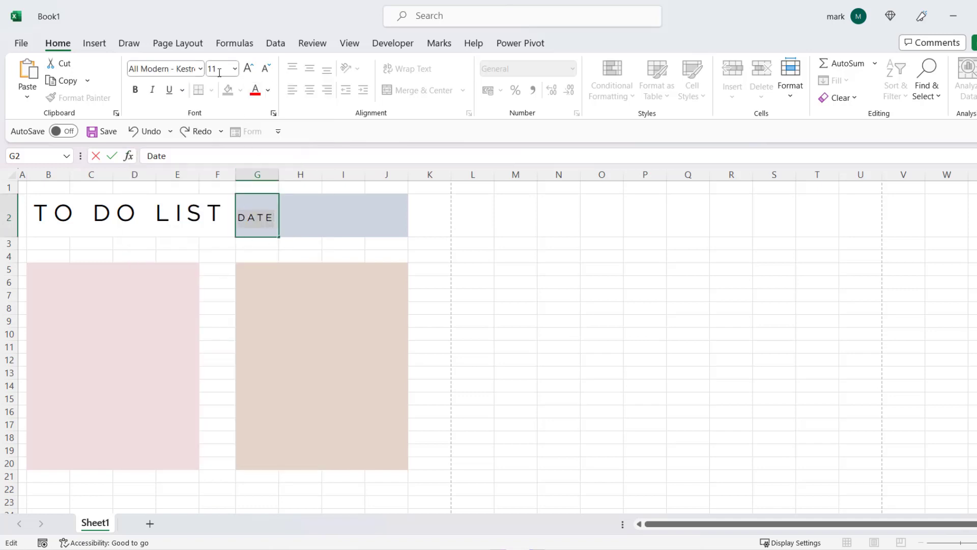
pyautogui.click(235, 69)
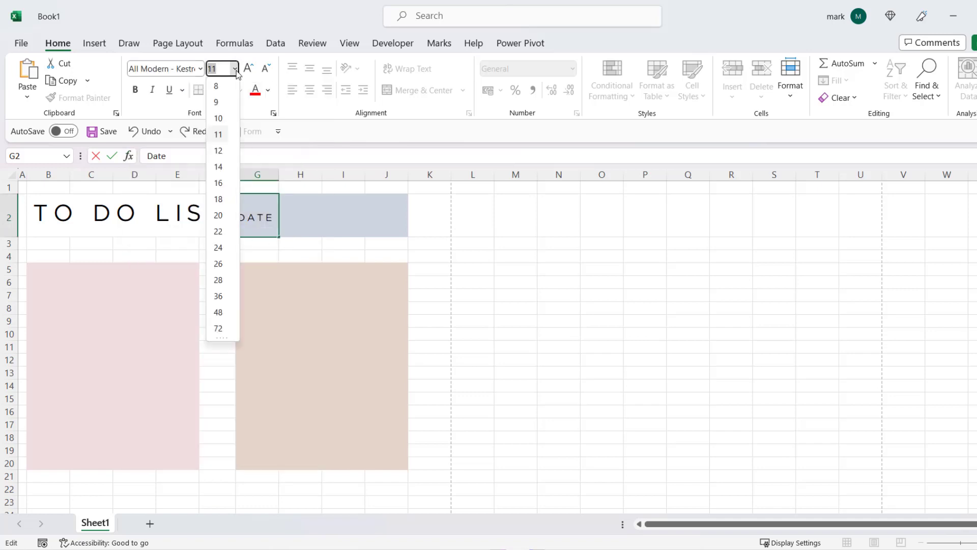
pyautogui.click(218, 151)
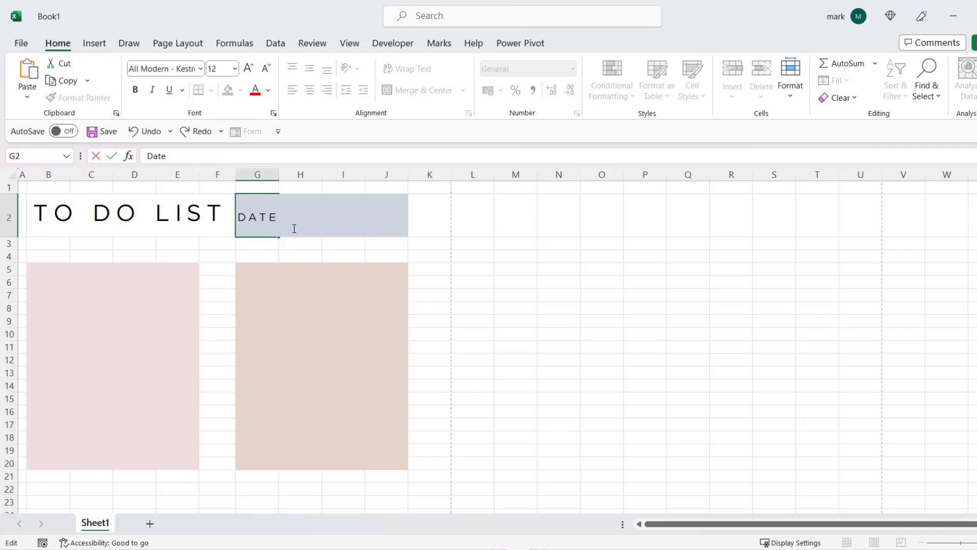
pyautogui.click(470, 243)
pyautogui.click(257, 214)
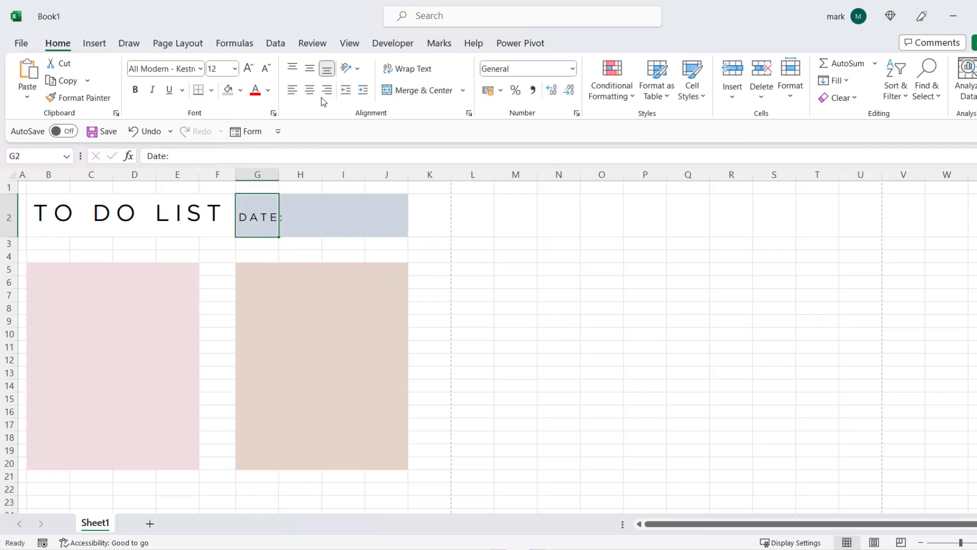
pyautogui.click(292, 68)
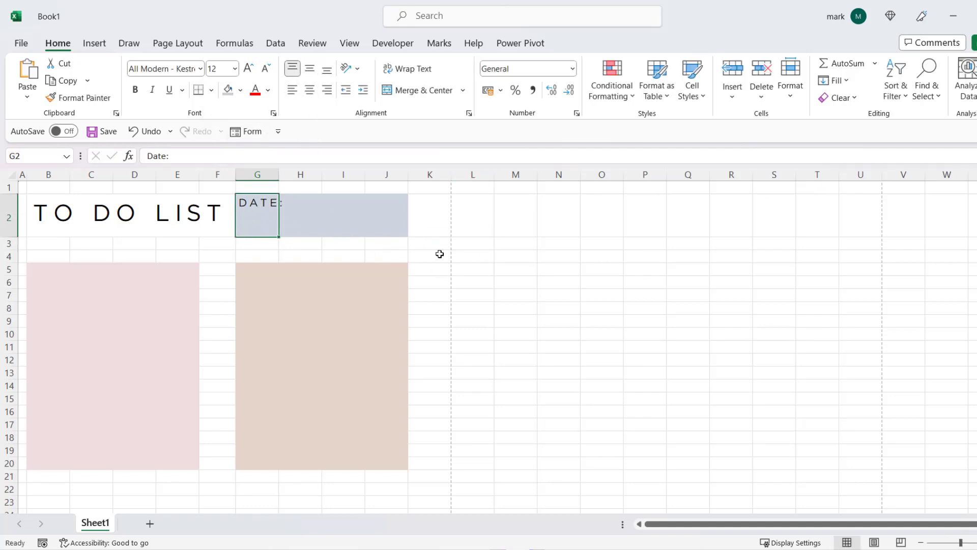
pyautogui.click(309, 68)
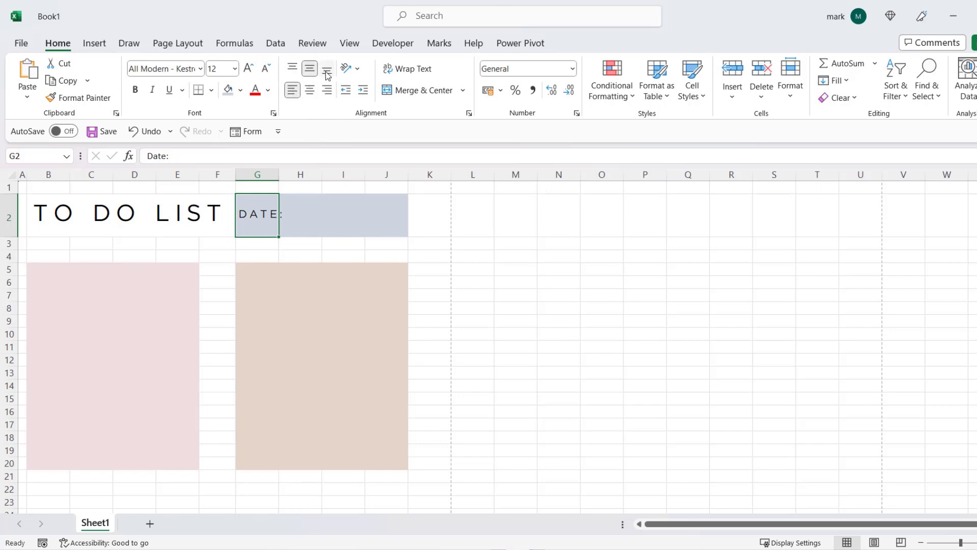
# Step: Add merged, centred headings 'Must Do' in C5:D5 and 'Should Do' in H5:I5
pyautogui.click(558, 292)
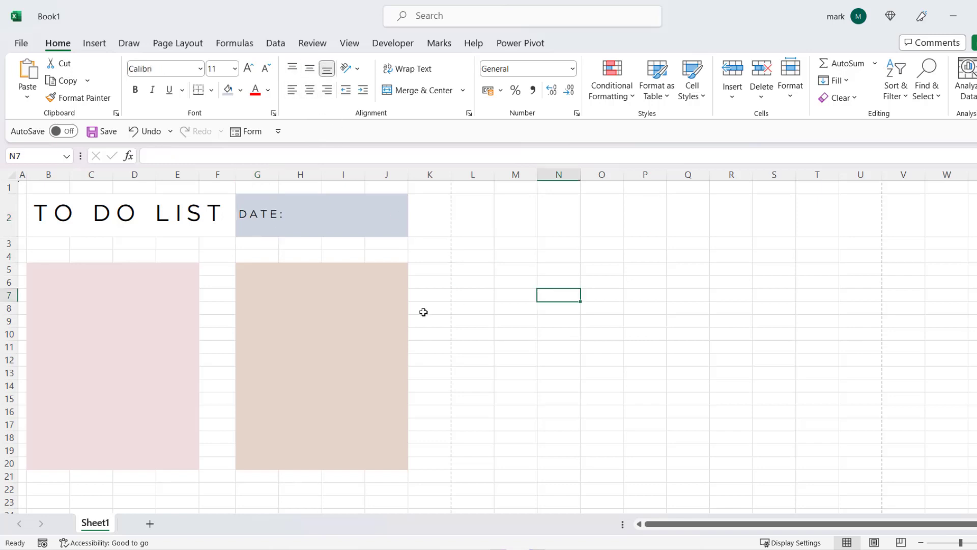
pyautogui.click(169, 215)
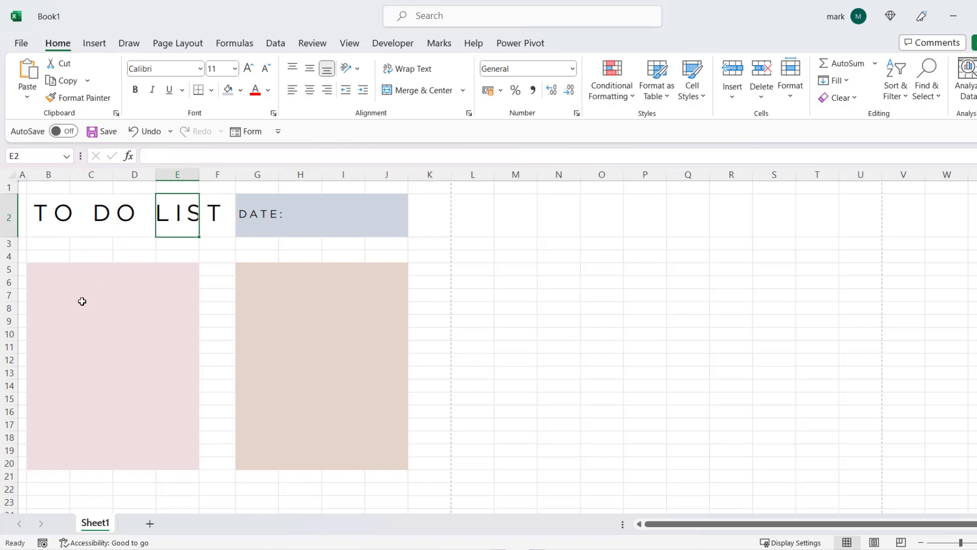
pyautogui.moveTo(90, 274); pyautogui.dragTo(125, 274)
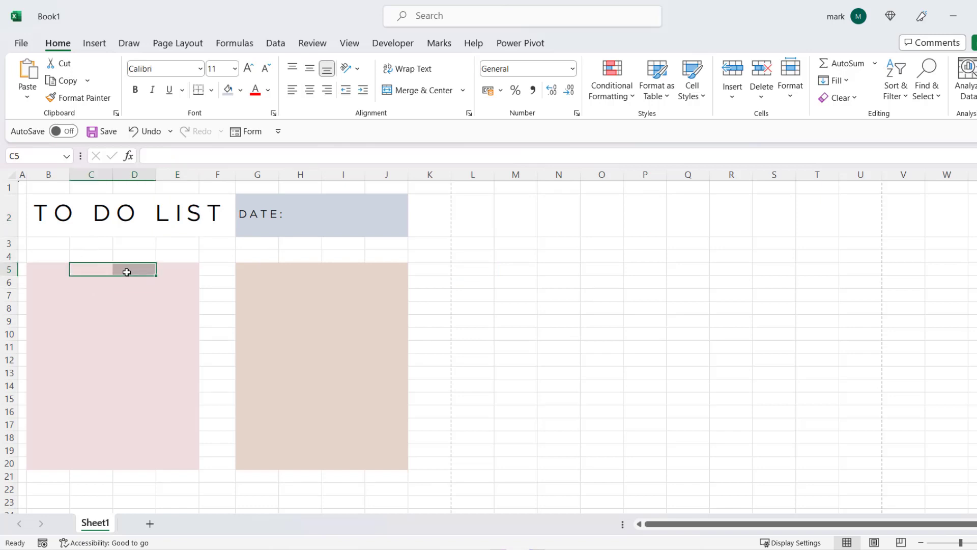
pyautogui.write('Must Do')
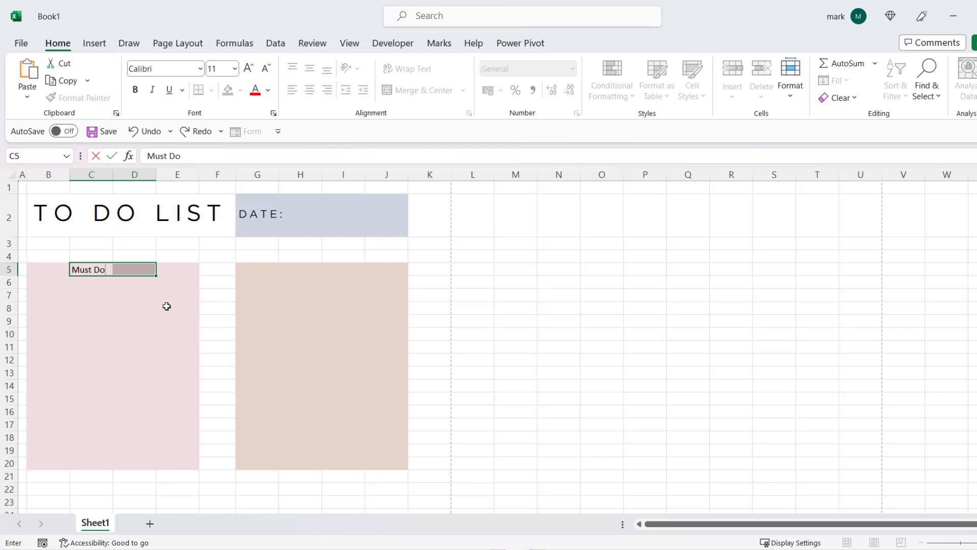
pyautogui.click(166, 306)
pyautogui.moveTo(95, 270); pyautogui.dragTo(134, 270)
pyautogui.click(420, 93)
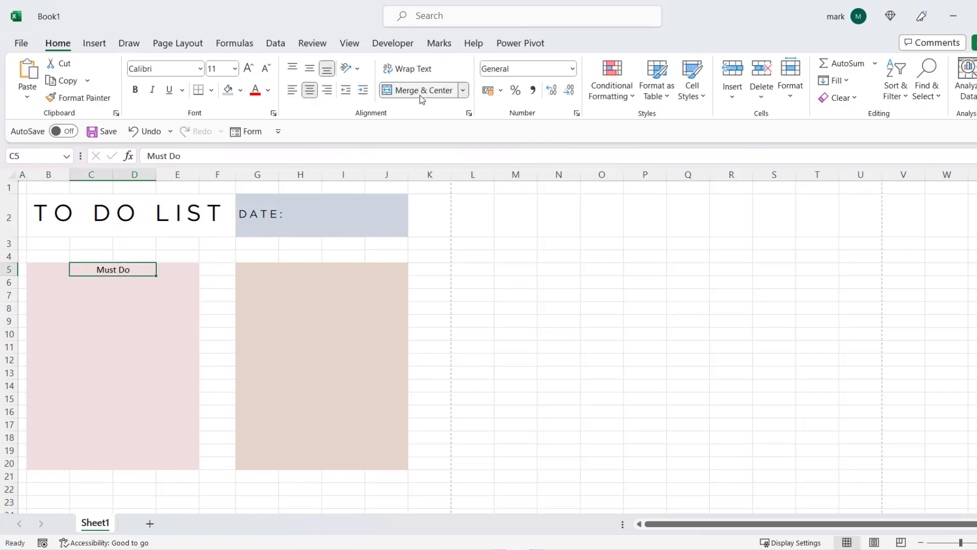
pyautogui.moveTo(294, 272); pyautogui.dragTo(346, 270)
pyautogui.click(407, 90)
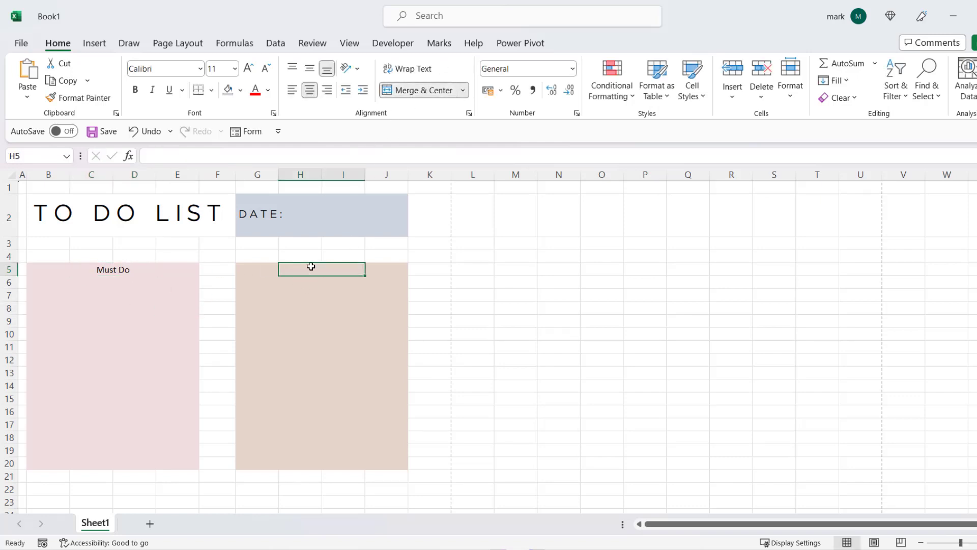
pyautogui.write('Should Do')
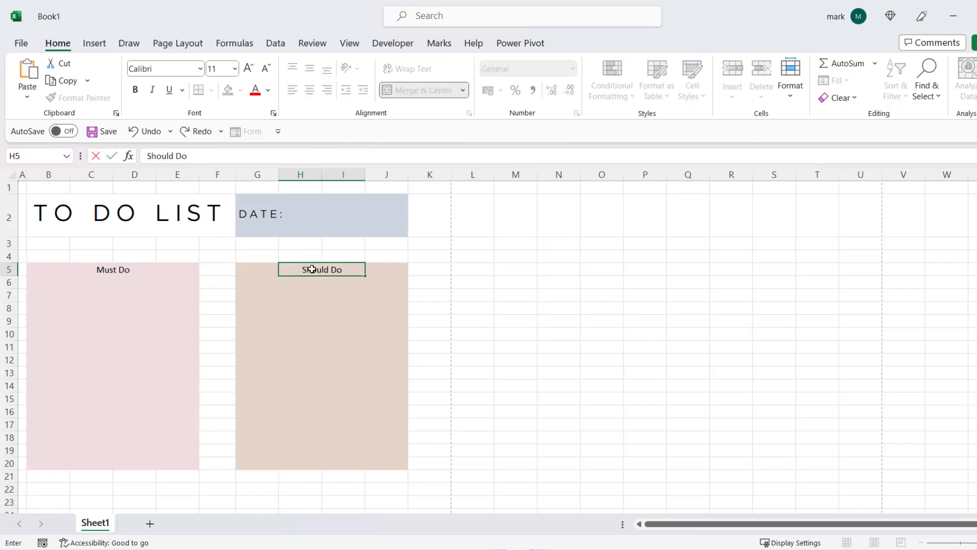
# Step: Add merged, centred headings 'Could Do' in C25:D25 and 'If I Have Time' in H25:I25
pyautogui.scroll(-3, 178, 360)
pyautogui.moveTo(90, 410); pyautogui.dragTo(143, 410)
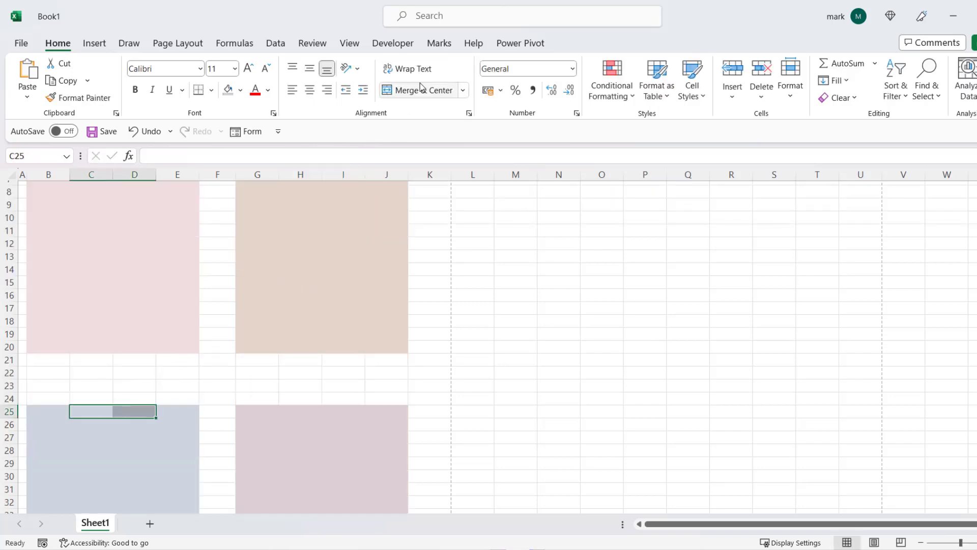
pyautogui.click(421, 91)
pyautogui.write('Co')
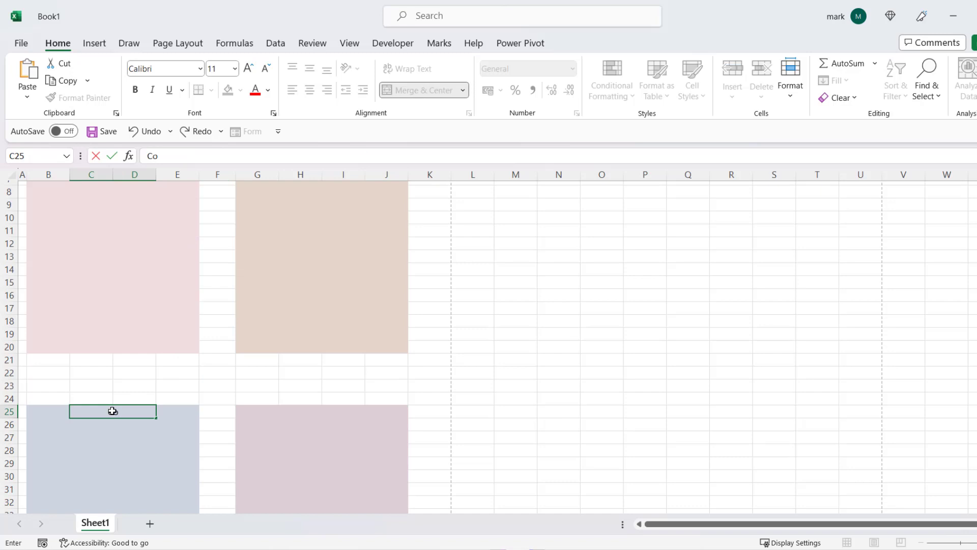
pyautogui.write('uld Do')
pyautogui.moveTo(282, 417); pyautogui.dragTo(328, 409)
pyautogui.hotkey('alt', 'h')
pyautogui.write('mcI')
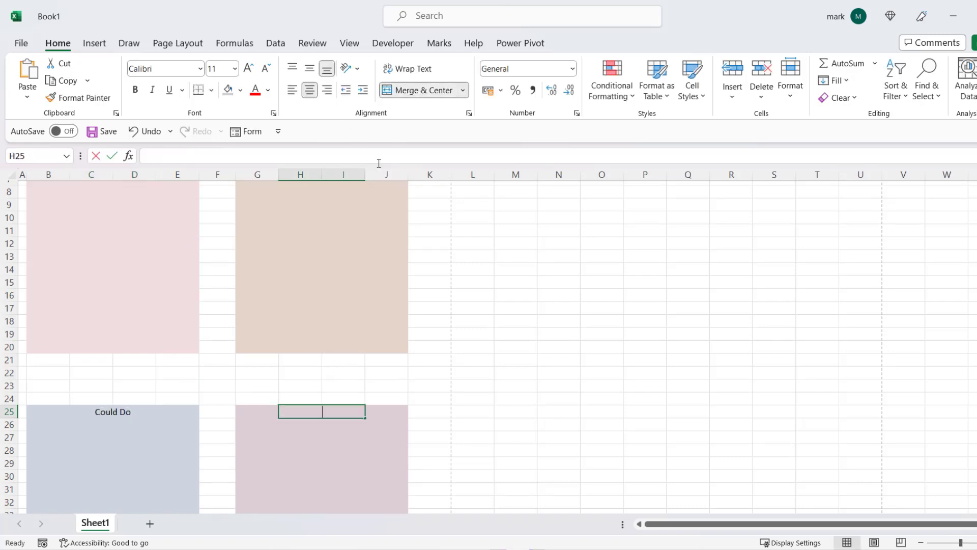
pyautogui.write('f I Have')
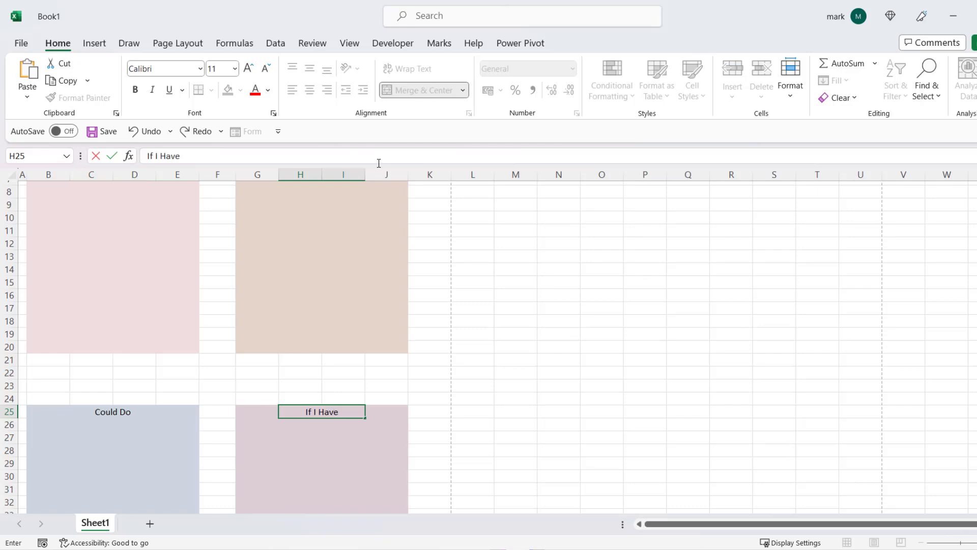
pyautogui.write(' Time')
# Step: Apply the All Modern - Kestrel font to the entire sheet
pyautogui.click(12, 175)
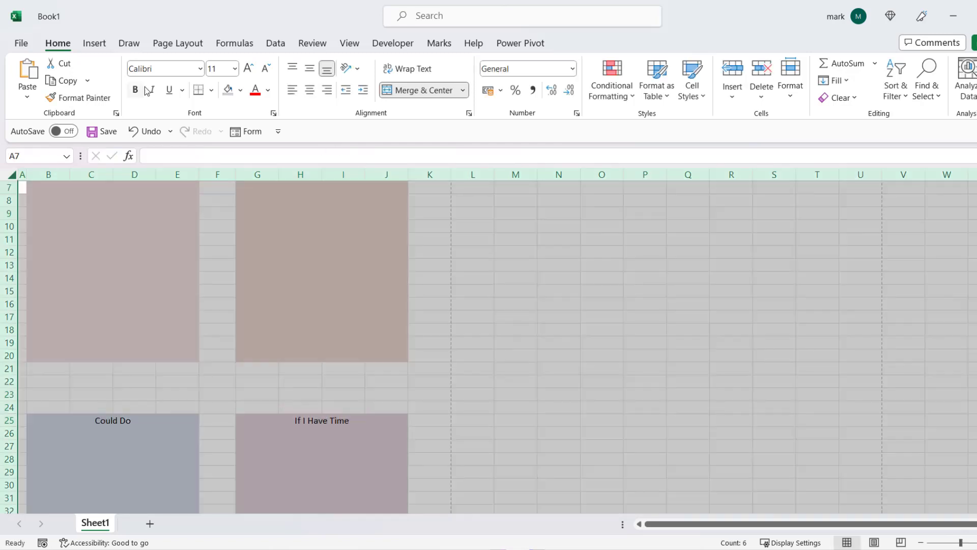
pyautogui.click(200, 69)
pyautogui.click(263, 271)
pyautogui.click(481, 324)
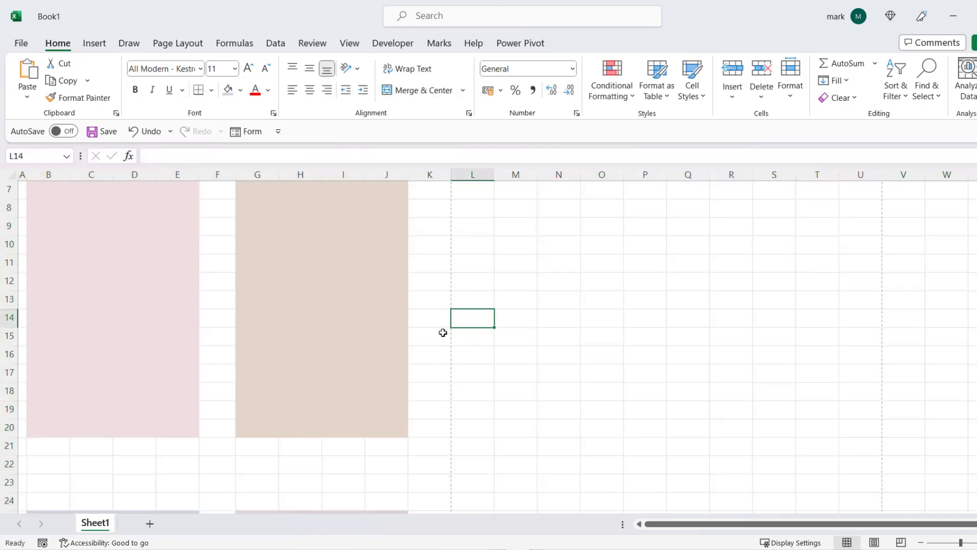
pyautogui.scroll(-5, 443, 332)
pyautogui.scroll(4, 443, 330)
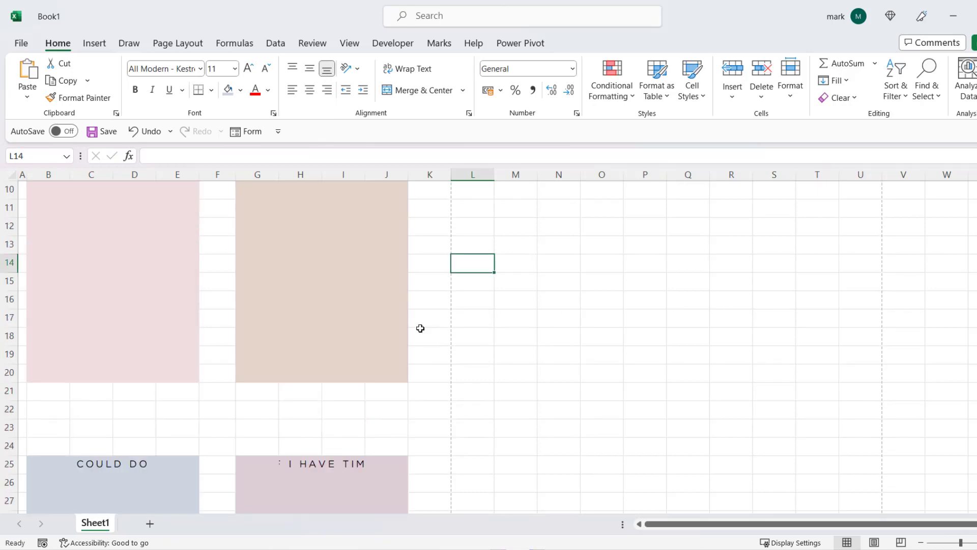
pyautogui.scroll(3, 389, 321)
# Step: Shrink the Must Do and Should Do headings to font size 9
pyautogui.click(87, 285)
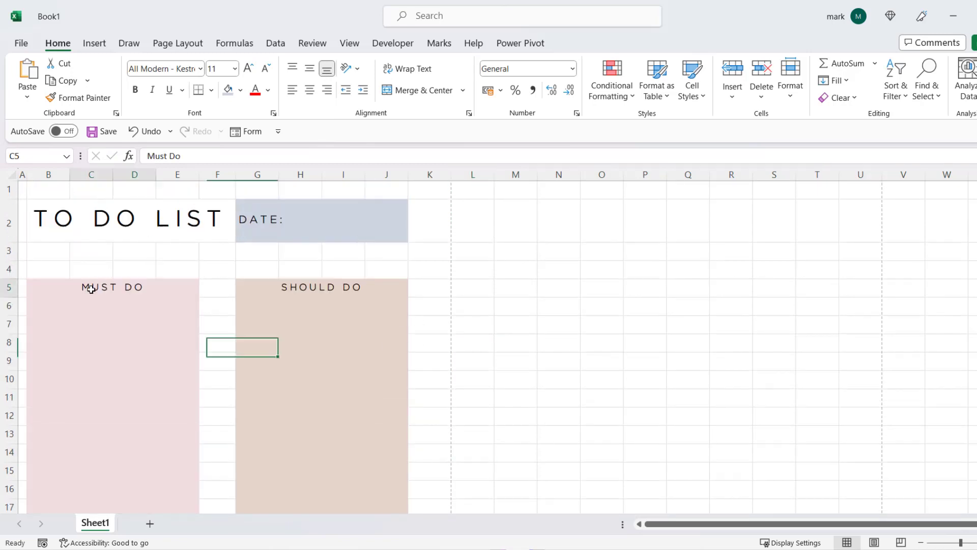
pyautogui.click(235, 68)
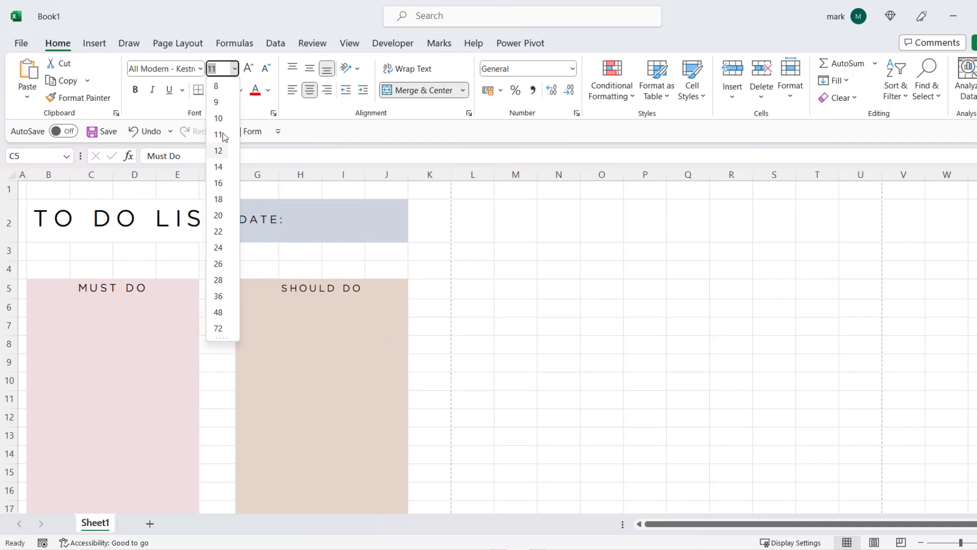
pyautogui.click(215, 86)
pyautogui.click(305, 288)
pyautogui.click(234, 68)
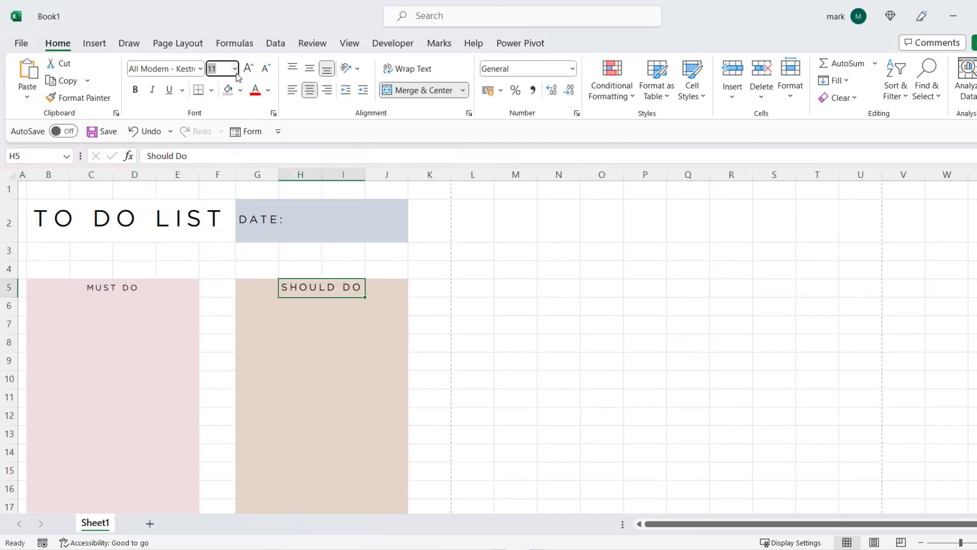
pyautogui.click(218, 108)
pyautogui.scroll(-6, 138, 320)
# Step: Shrink the Could Do and If I Have Time headings to font size 9
pyautogui.click(126, 327)
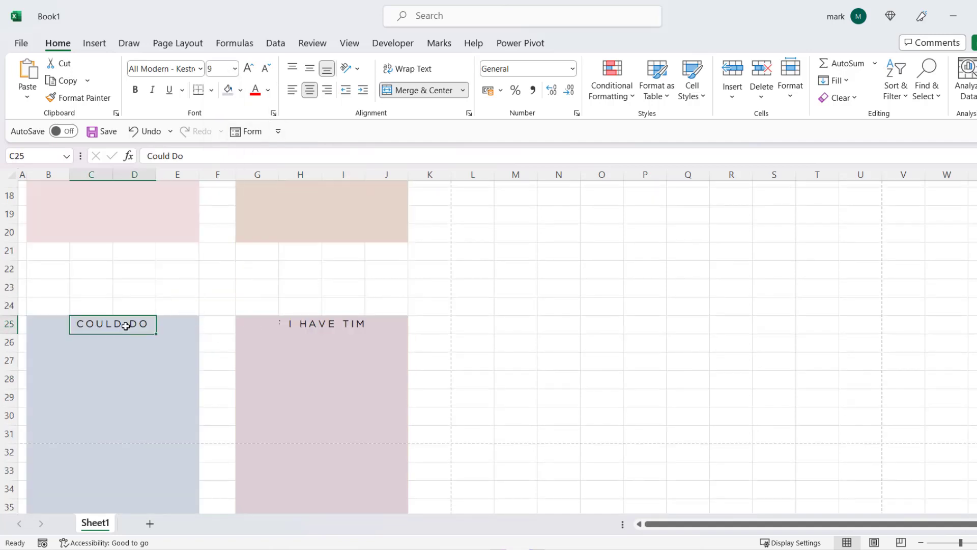
pyautogui.click(234, 68)
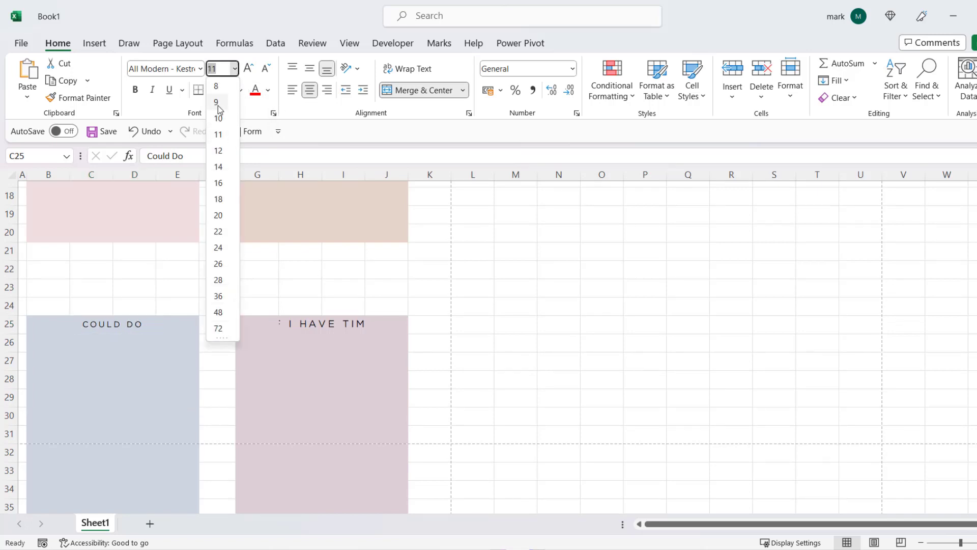
pyautogui.click(218, 101)
pyautogui.click(304, 327)
pyautogui.click(234, 69)
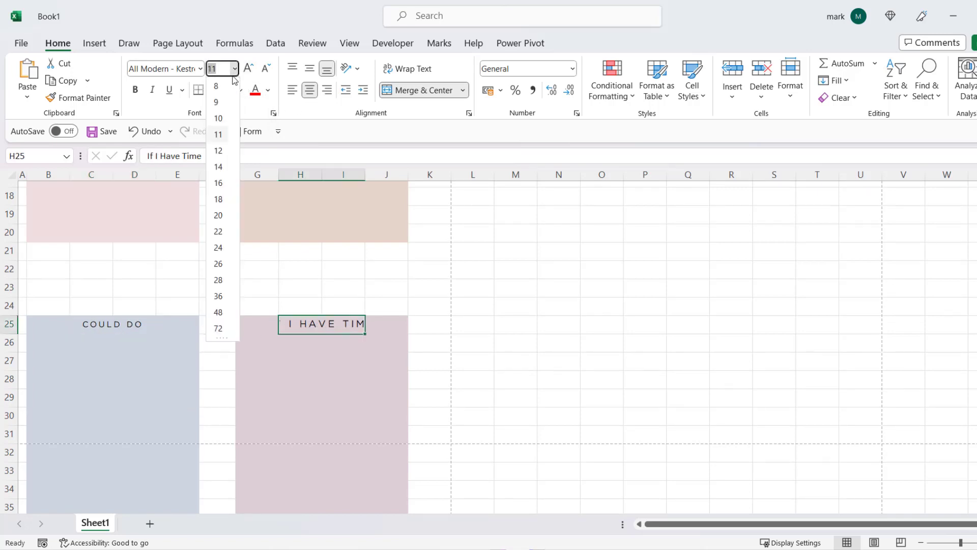
pyautogui.click(218, 101)
pyautogui.click(513, 302)
pyautogui.scroll(-7, 509, 301)
pyautogui.scroll(8, 488, 288)
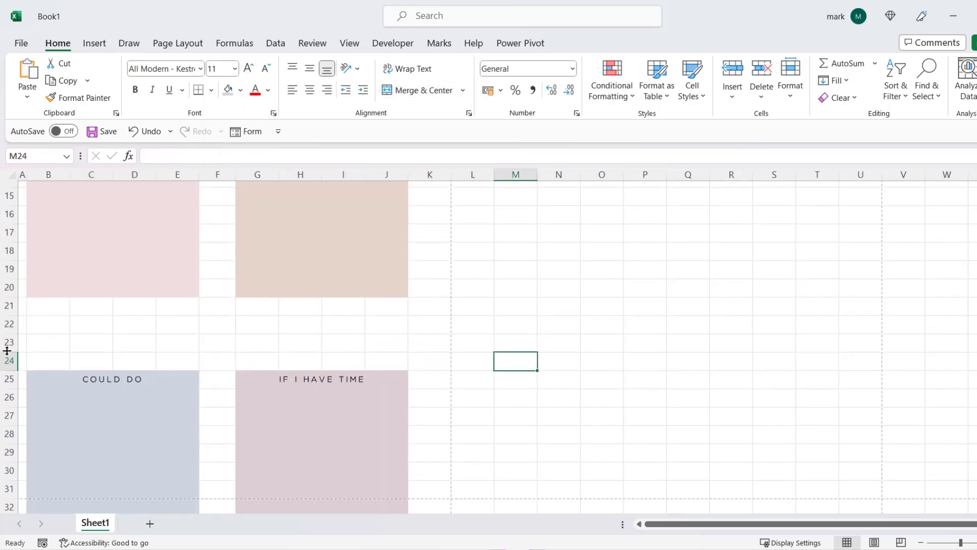
# Step: Delete spare rows 22–23, then rows 1, 3 and 4
pyautogui.moveTo(6, 351); pyautogui.dragTo(7, 324)
pyautogui.rightClick(8, 325)
pyautogui.click(47, 217)
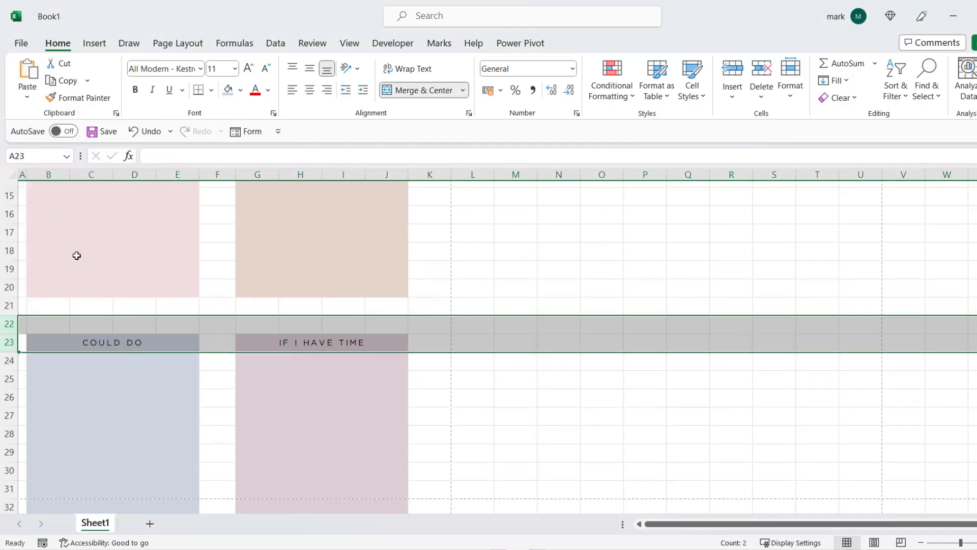
pyautogui.scroll(5, 77, 255)
pyautogui.moveTo(7, 269); pyautogui.dragTo(7, 250)
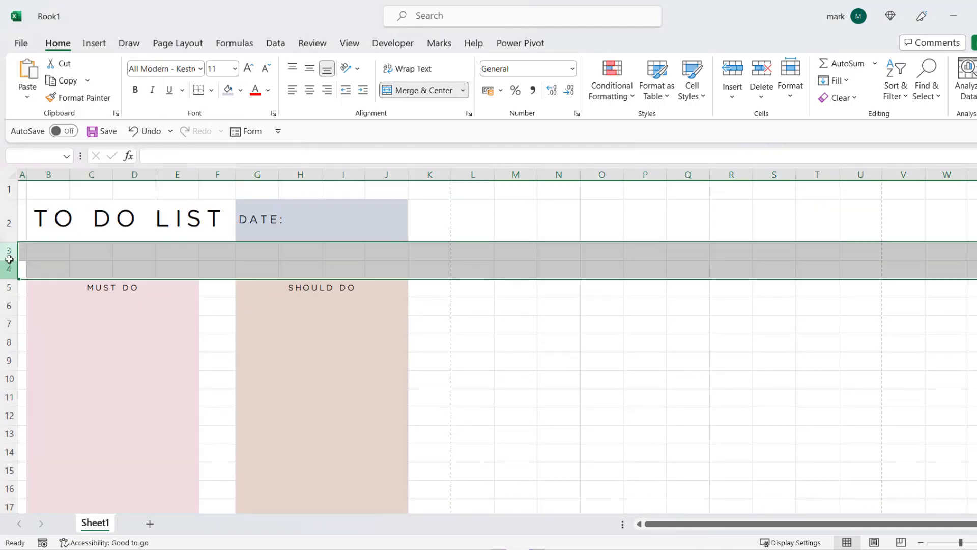
pyautogui.keyDown('ctrl'); pyautogui.click(8, 194); pyautogui.keyUp('ctrl')
pyautogui.rightClick(16, 263)
pyautogui.click(76, 420)
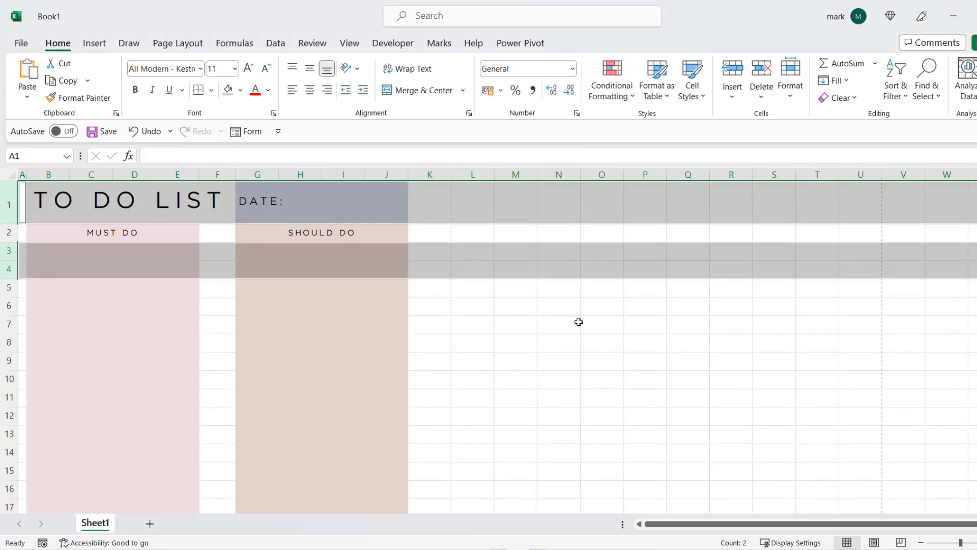
pyautogui.click(565, 311)
# Step: Insert a thin, unfilled spacer row above MUST DO
pyautogui.rightClick(8, 232)
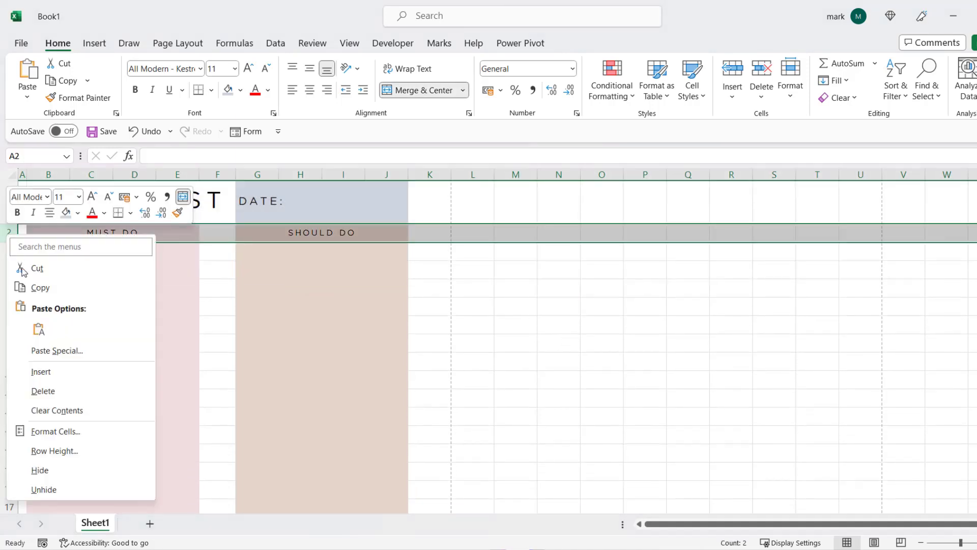
pyautogui.click(62, 380)
pyautogui.click(514, 275)
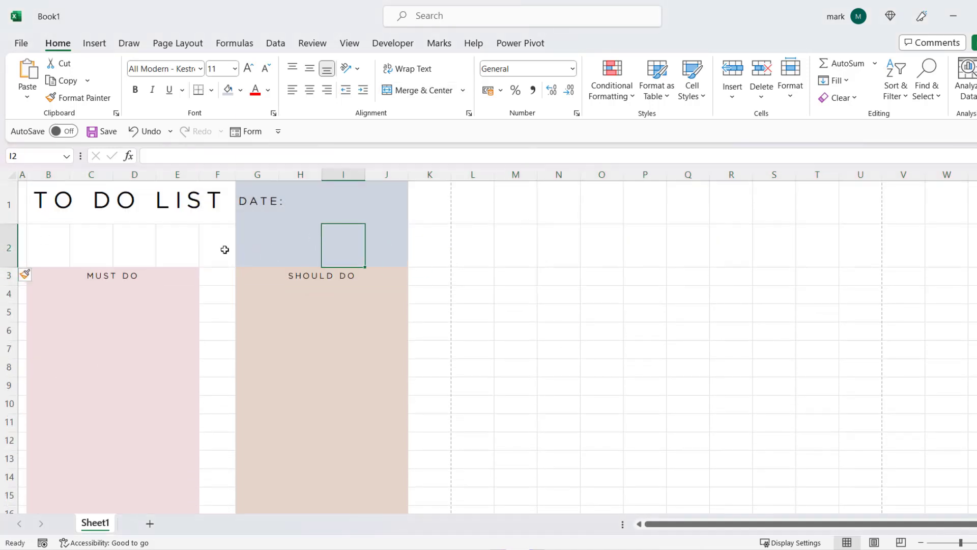
pyautogui.click(8, 246)
pyautogui.click(240, 90)
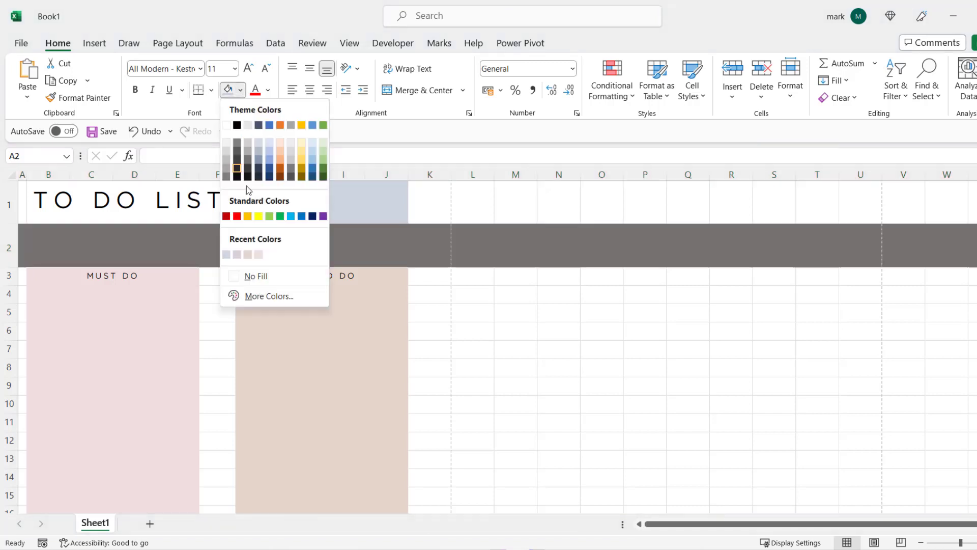
pyautogui.click(252, 276)
pyautogui.moveTo(12, 266); pyautogui.dragTo(12, 236)
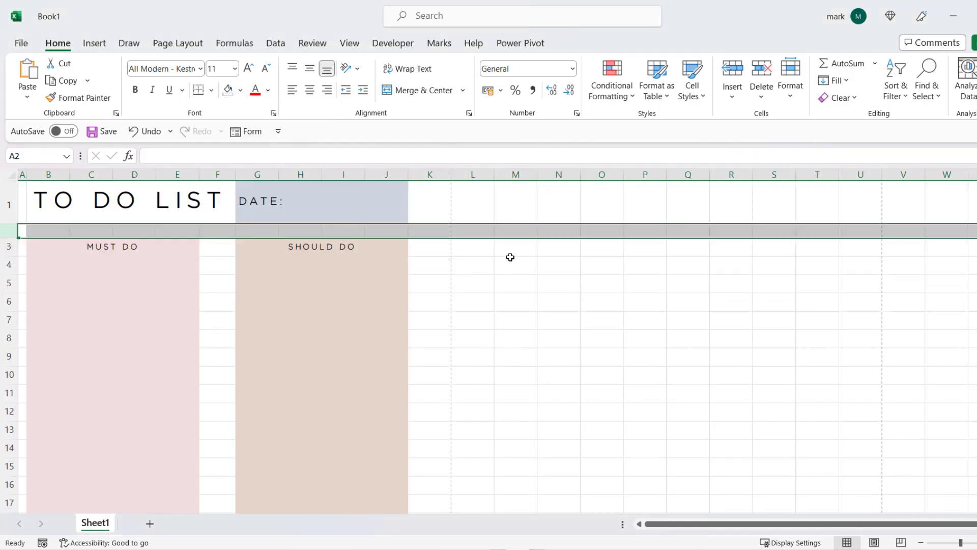
pyautogui.scroll(-7, 508, 258)
pyautogui.scroll(-1, 504, 273)
pyautogui.scroll(5, 127, 303)
pyautogui.scroll(3, 20, 257)
# Step: Set the block rows' height to 15
pyautogui.moveTo(9, 251); pyautogui.dragTo(8, 427)
pyautogui.rightClick(6, 354)
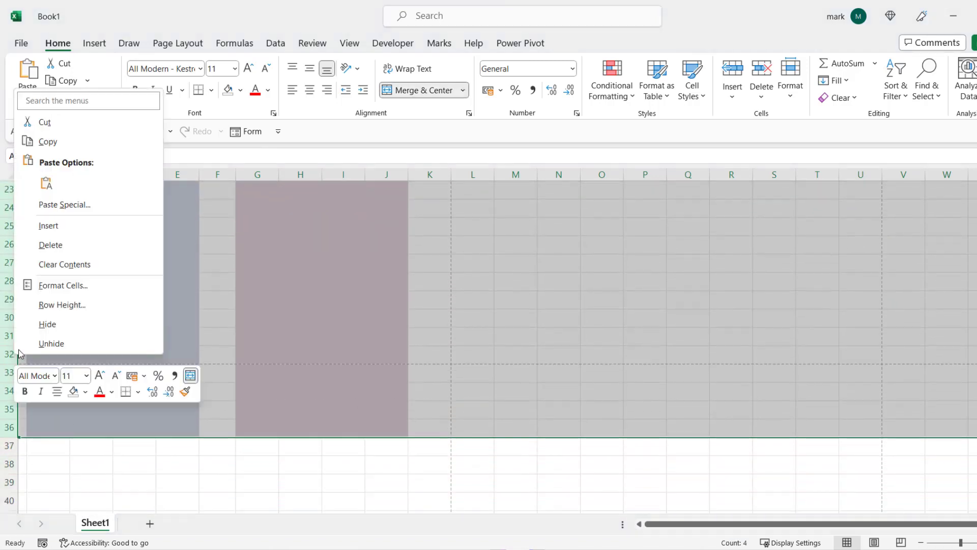
pyautogui.click(108, 299)
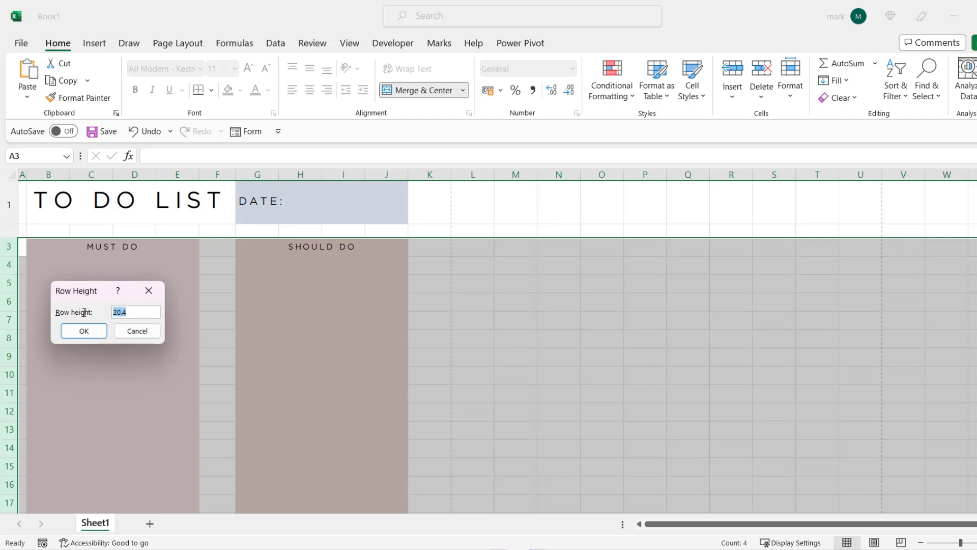
pyautogui.click(84, 331)
pyautogui.click(487, 375)
pyautogui.scroll(-6, 487, 375)
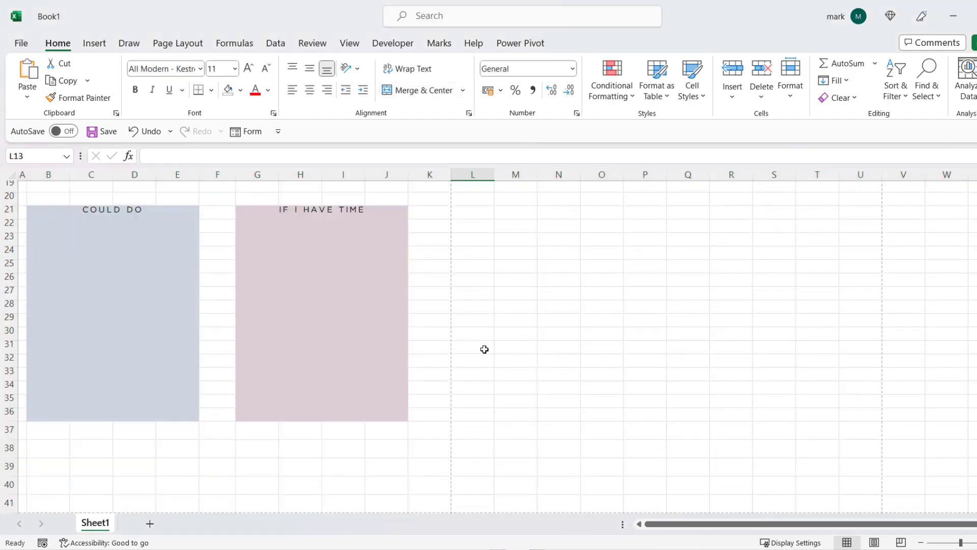
pyautogui.scroll(-1, 487, 375)
pyautogui.scroll(7, 484, 349)
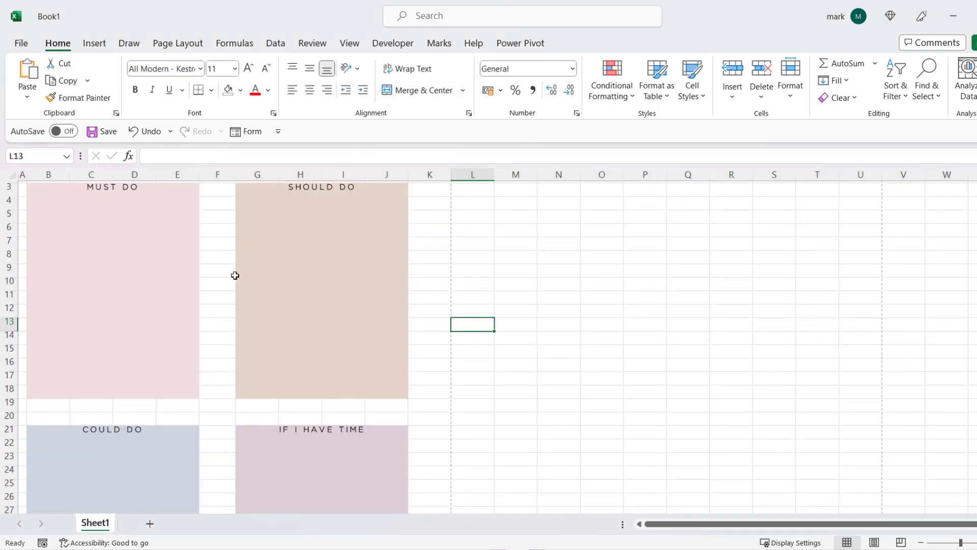
pyautogui.scroll(1, 235, 275)
# Step: Give B4:E4 a dotted bottom border and fill it down to row 18 in the MUST DO block
pyautogui.moveTo(48, 261); pyautogui.dragTo(175, 263)
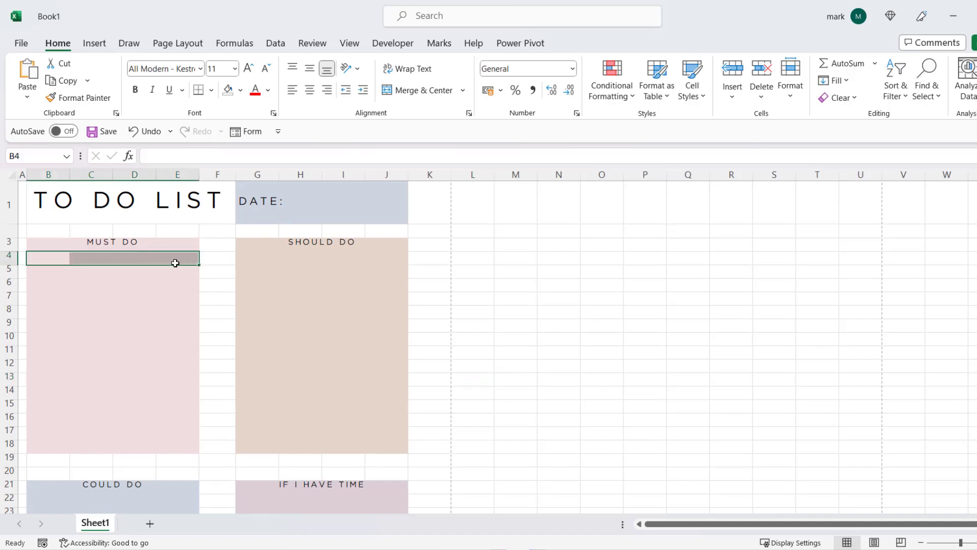
pyautogui.click(211, 90)
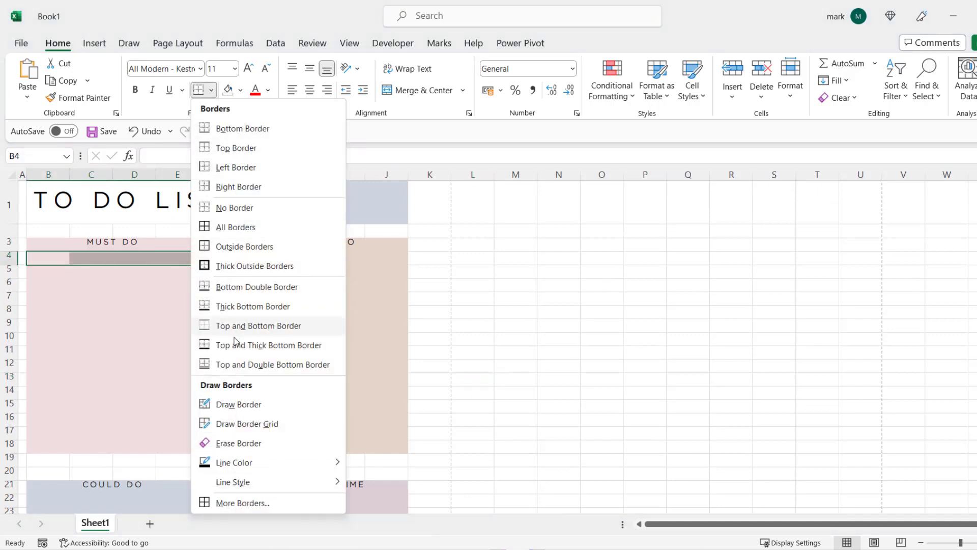
pyautogui.click(242, 503)
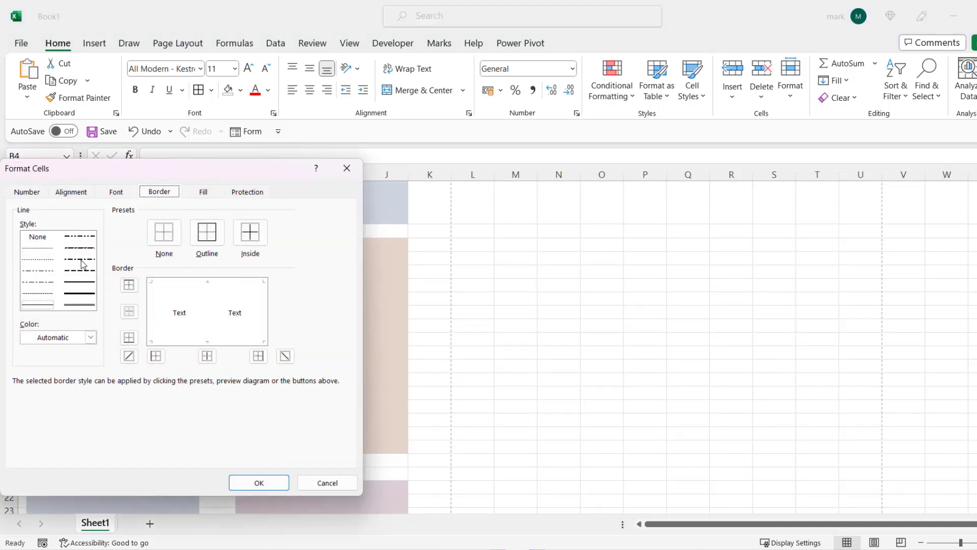
pyautogui.click(38, 259)
pyautogui.click(189, 339)
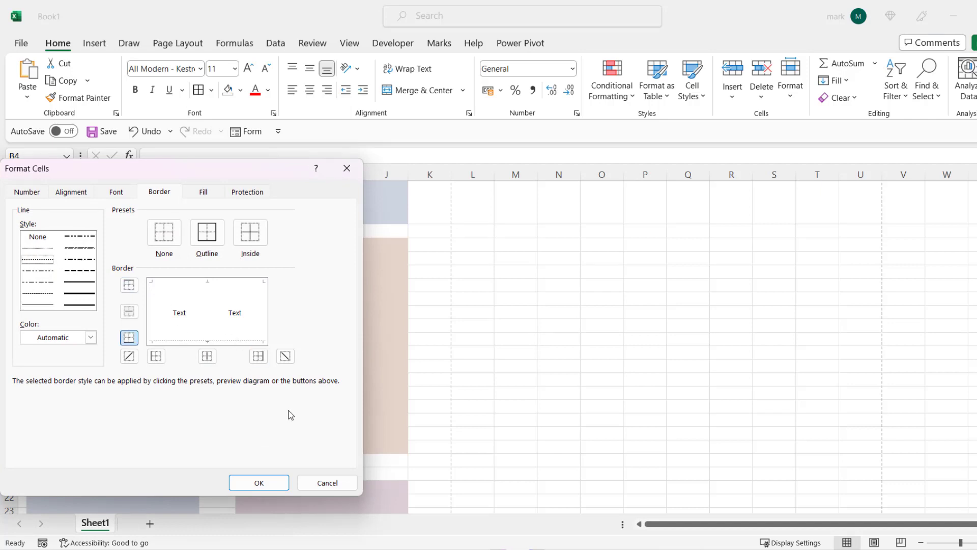
pyautogui.click(280, 485)
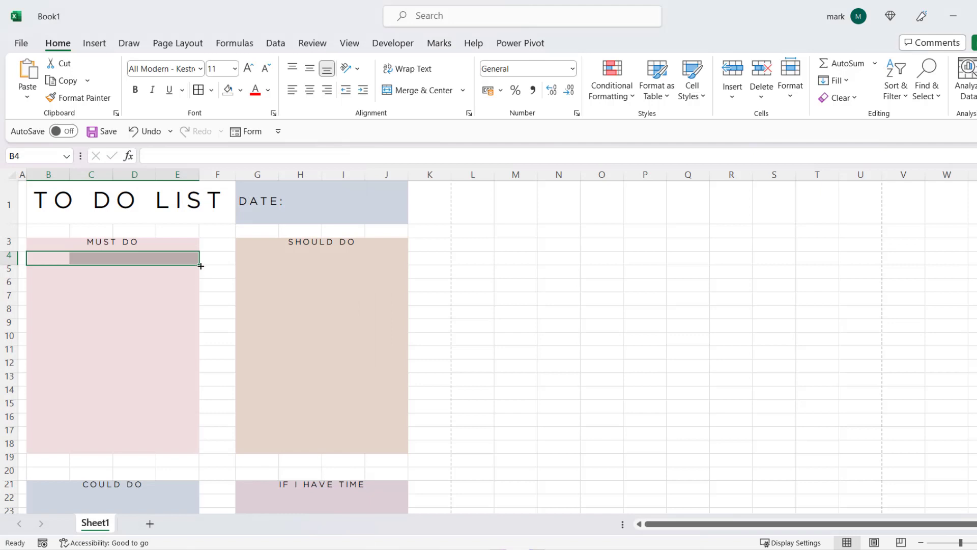
pyautogui.moveTo(201, 265); pyautogui.dragTo(199, 452)
pyautogui.click(540, 377)
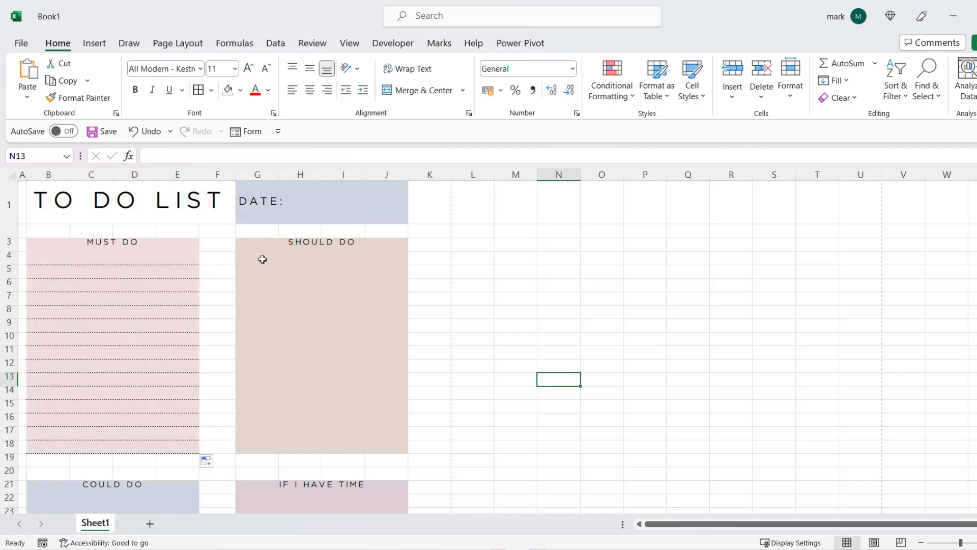
pyautogui.click(187, 262)
# Step: Add the same dotted bottom border to G4:J4 and fill it down to row 18
pyautogui.moveTo(257, 258); pyautogui.dragTo(386, 258)
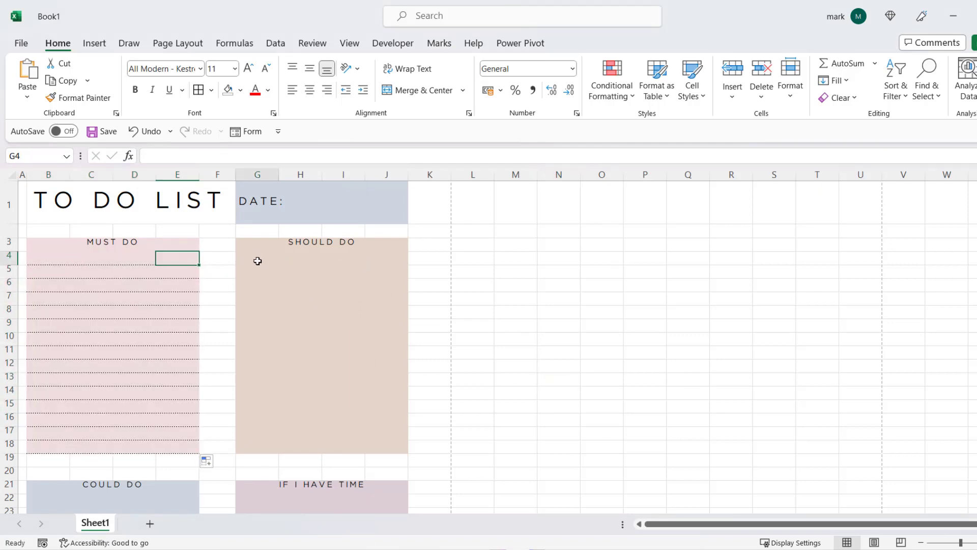
pyautogui.click(211, 90)
pyautogui.click(243, 502)
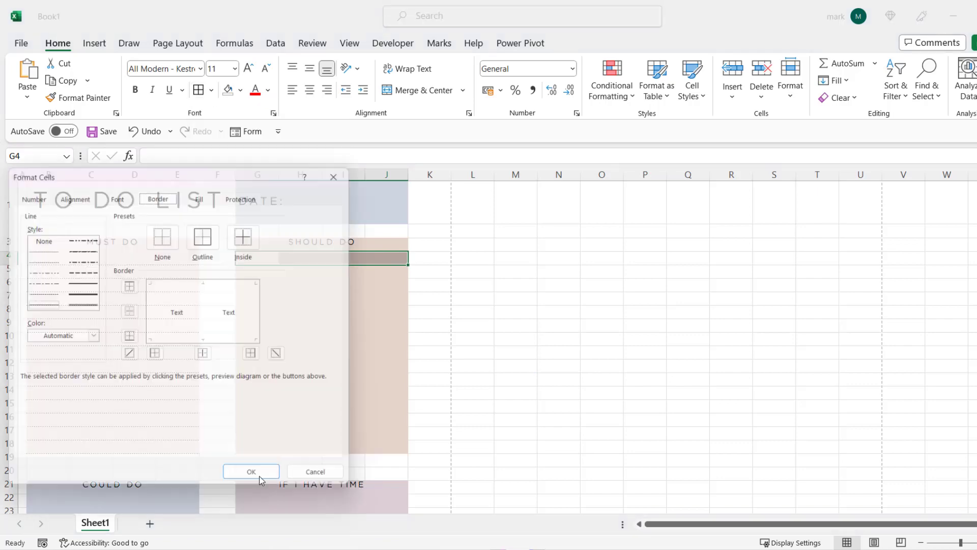
pyautogui.click(129, 338)
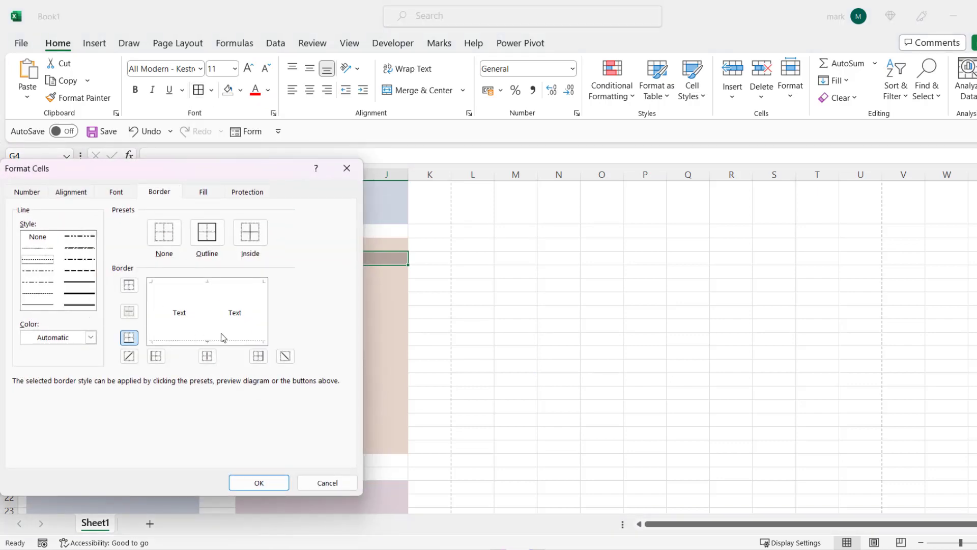
pyautogui.click(259, 482)
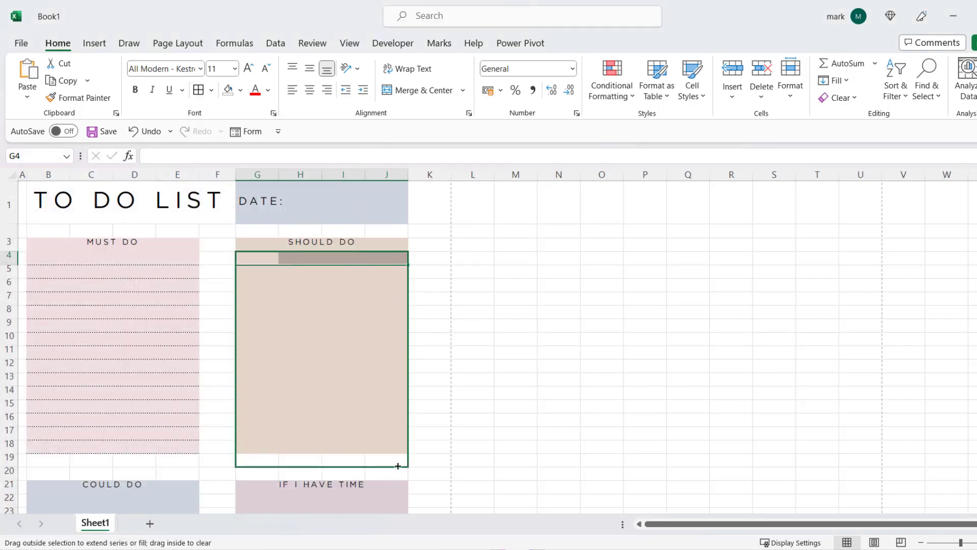
pyautogui.moveTo(408, 266); pyautogui.dragTo(407, 452)
pyautogui.click(471, 405)
pyautogui.scroll(-3, 437, 293)
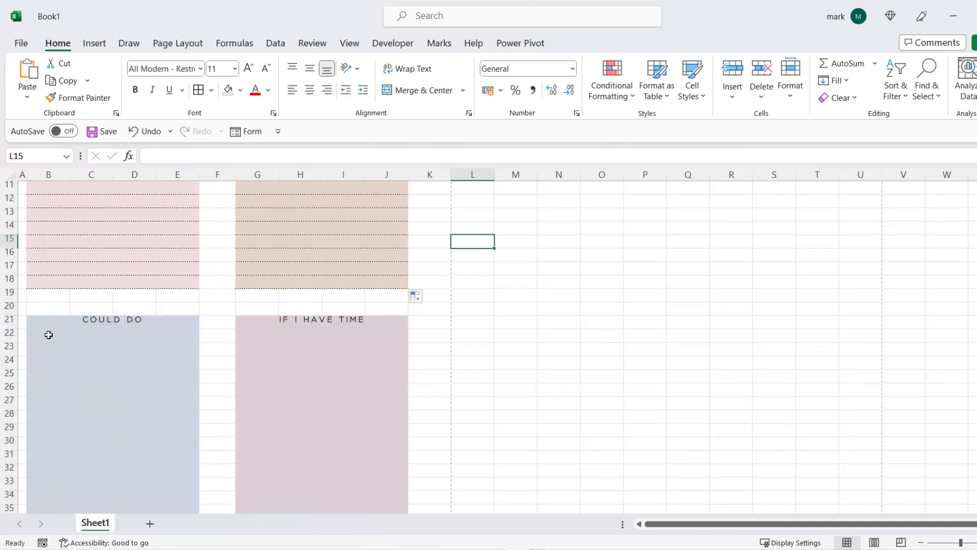
# Step: Give B22:E22 a dotted bottom border and fill it down to row 36 in the COULD DO block
pyautogui.moveTo(49, 334); pyautogui.dragTo(171, 332)
pyautogui.click(211, 90)
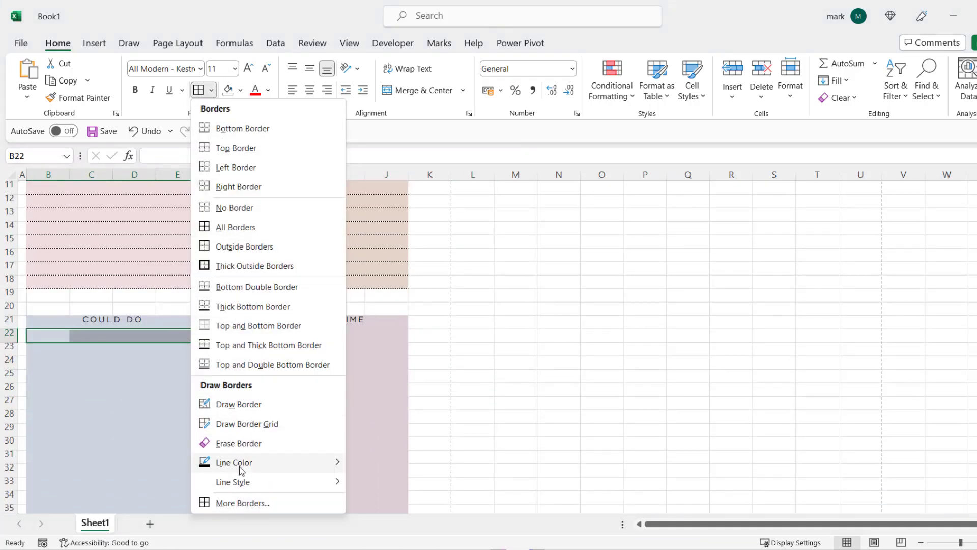
pyautogui.click(229, 502)
pyautogui.click(37, 259)
pyautogui.click(129, 337)
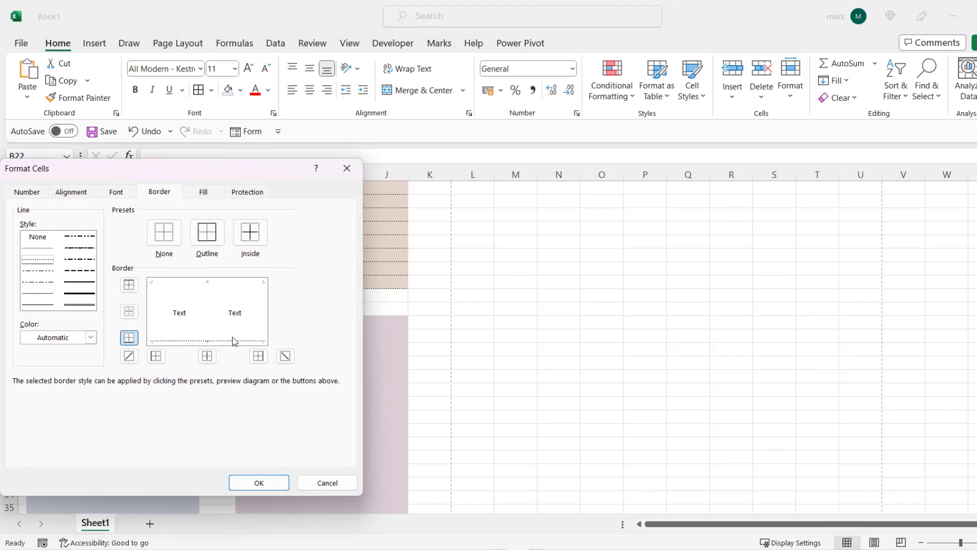
pyautogui.click(259, 482)
pyautogui.scroll(2, 201, 273)
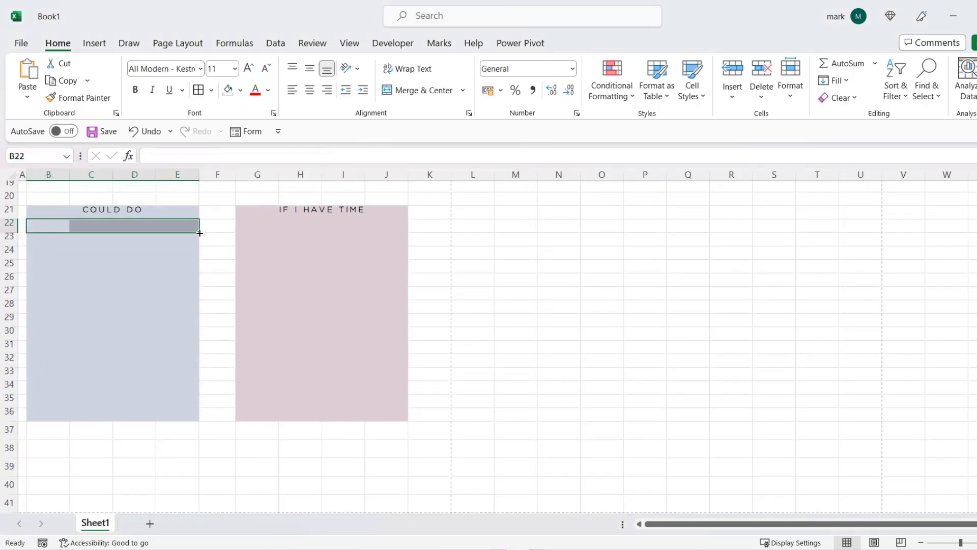
pyautogui.moveTo(200, 232); pyautogui.dragTo(200, 420)
pyautogui.moveTo(270, 229); pyautogui.dragTo(373, 225)
pyautogui.click(373, 224)
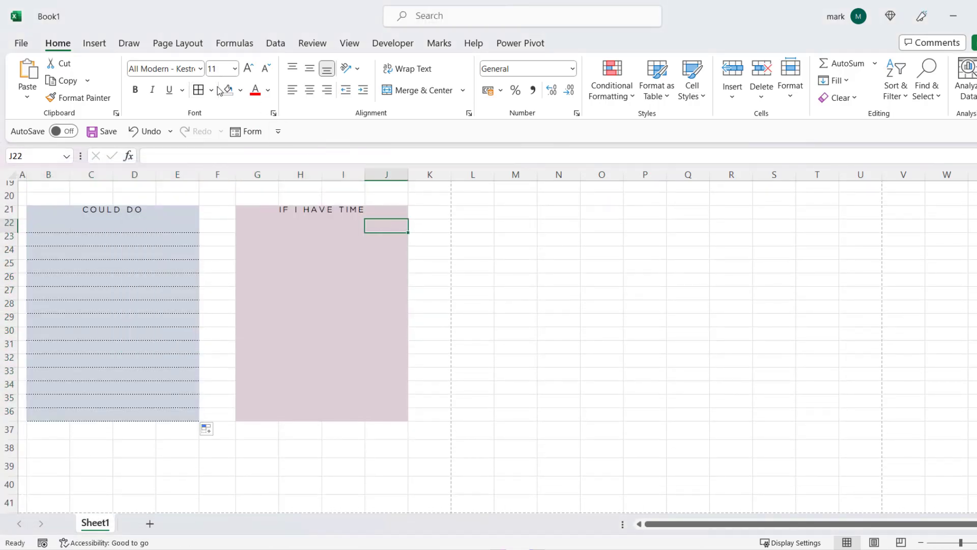
# Step: Add a dotted bottom border to G22:J22 and fill it down from J22 to row 36
pyautogui.click(211, 90)
pyautogui.click(251, 502)
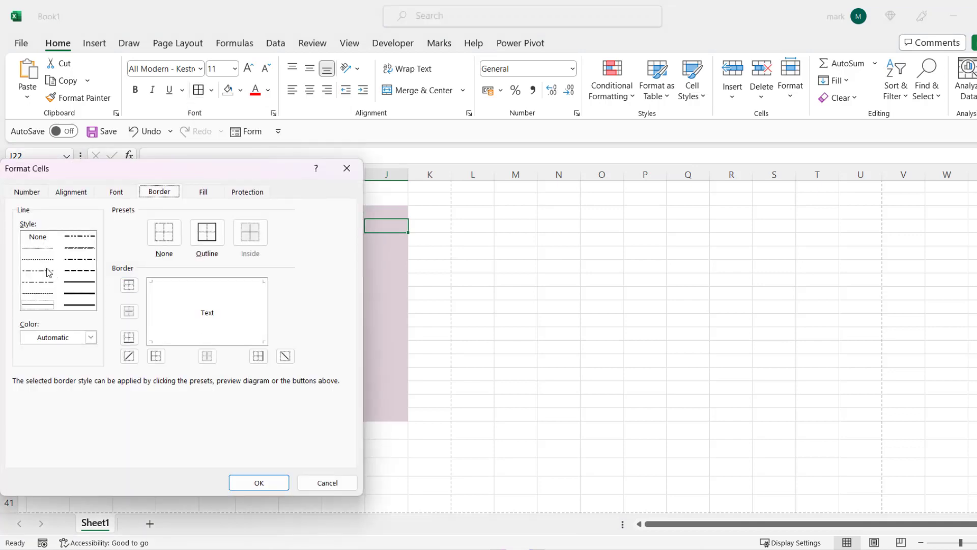
pyautogui.click(259, 481)
pyautogui.click(277, 226)
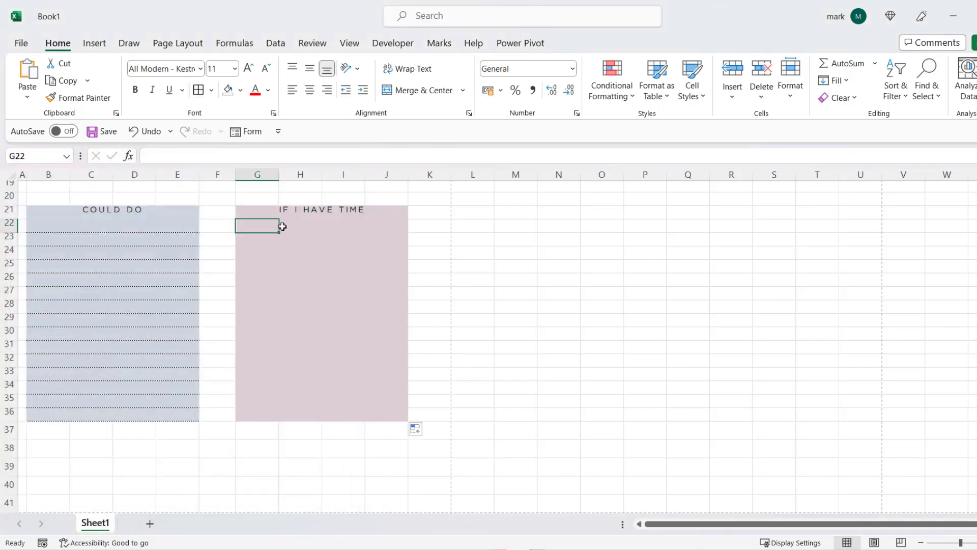
pyautogui.moveTo(283, 226); pyautogui.dragTo(387, 226)
pyautogui.click(211, 90)
pyautogui.click(250, 503)
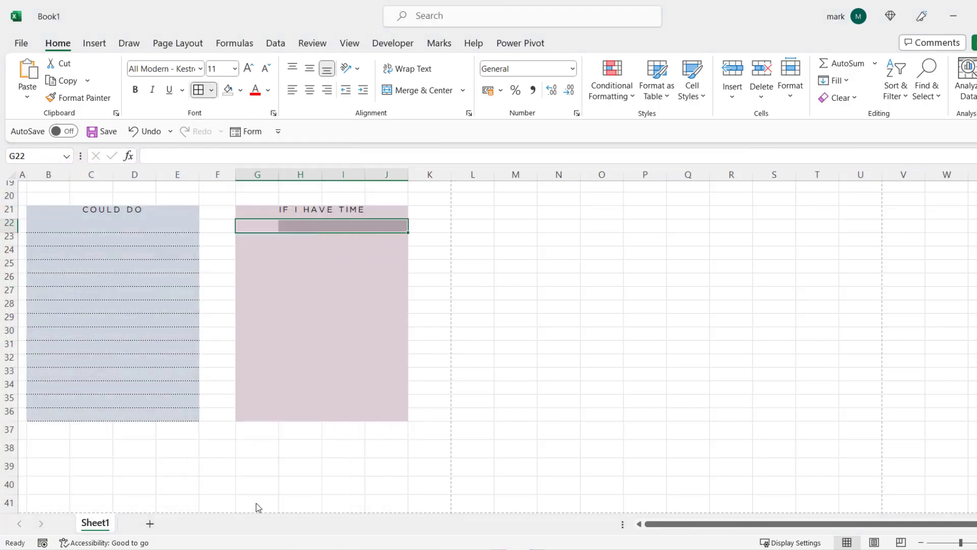
pyautogui.click(173, 342)
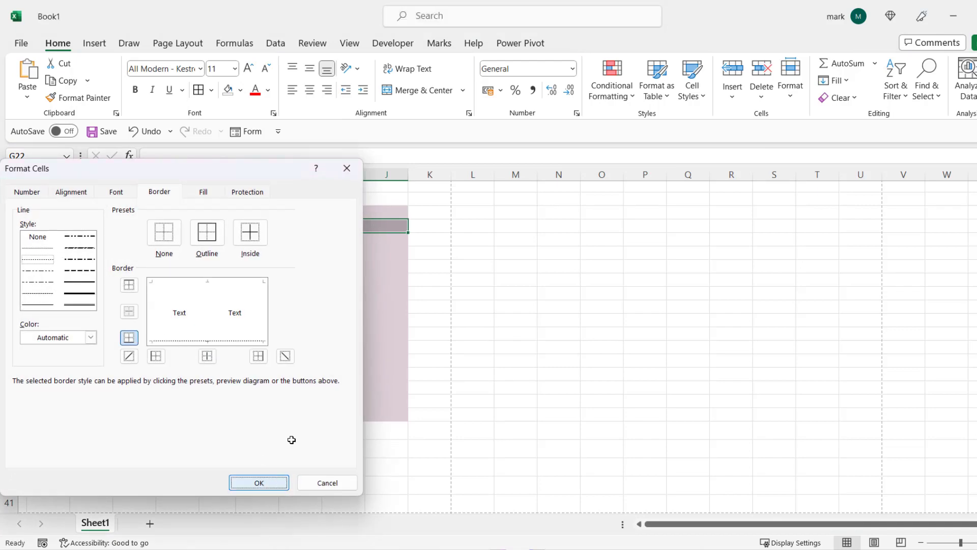
pyautogui.click(259, 481)
pyautogui.moveTo(408, 232); pyautogui.dragTo(412, 422)
pyautogui.click(496, 396)
pyautogui.scroll(3, 463, 366)
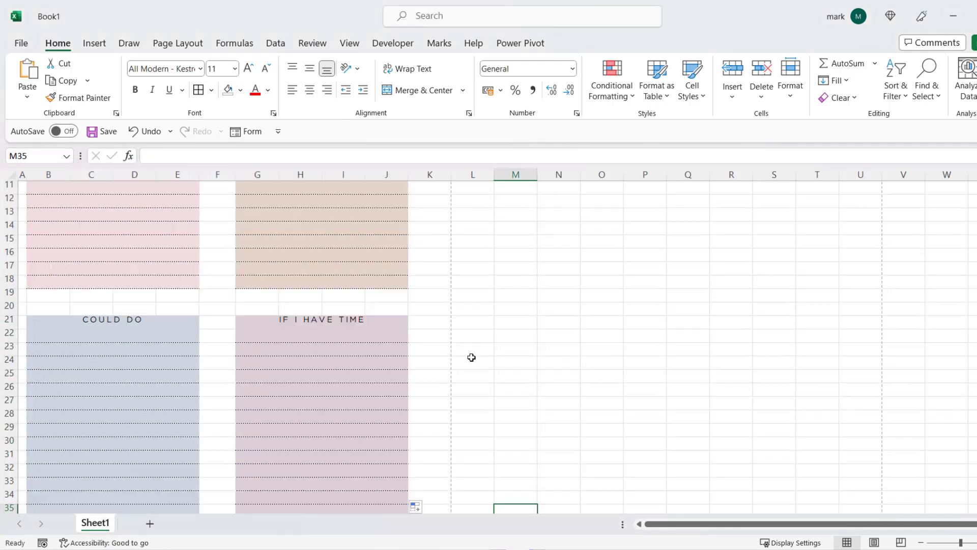
pyautogui.scroll(3, 458, 352)
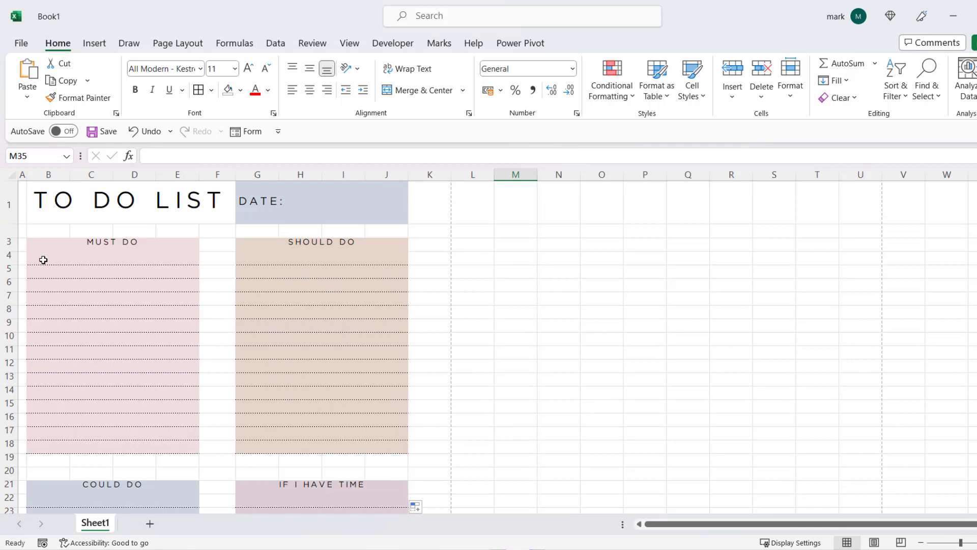
# Step: Draw a Form Control checkbox in cell B4, delete its label and nudge it into place
pyautogui.click(23, 257)
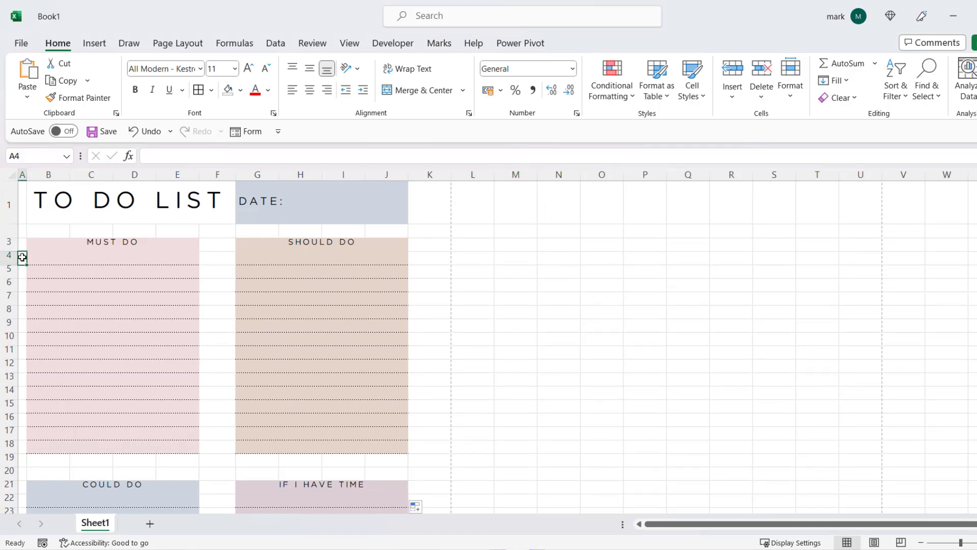
pyautogui.click(38, 258)
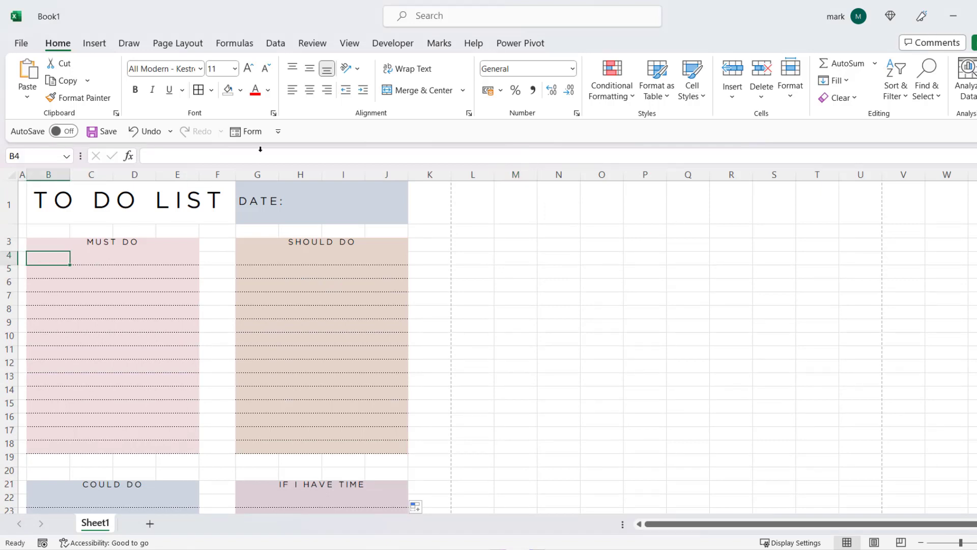
pyautogui.click(380, 45)
pyautogui.click(306, 76)
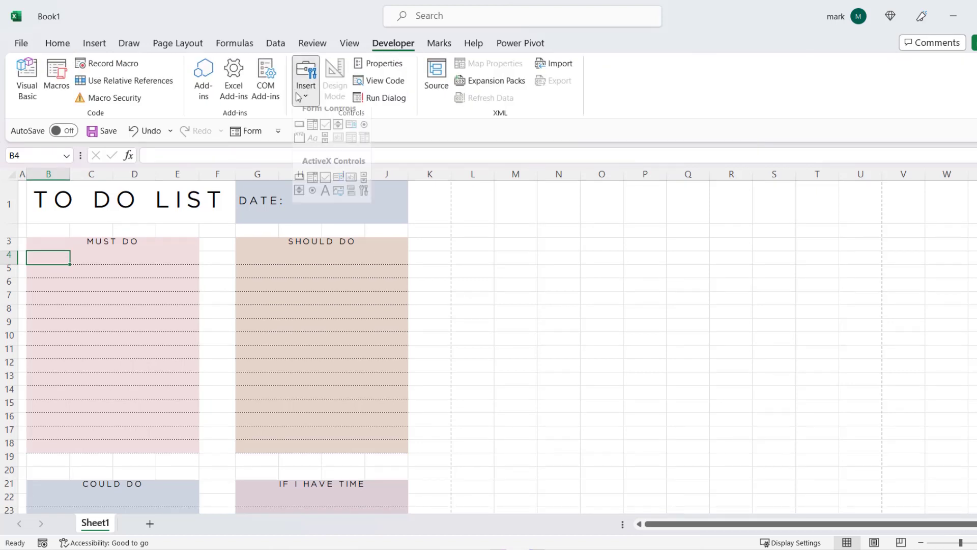
pyautogui.click(325, 134)
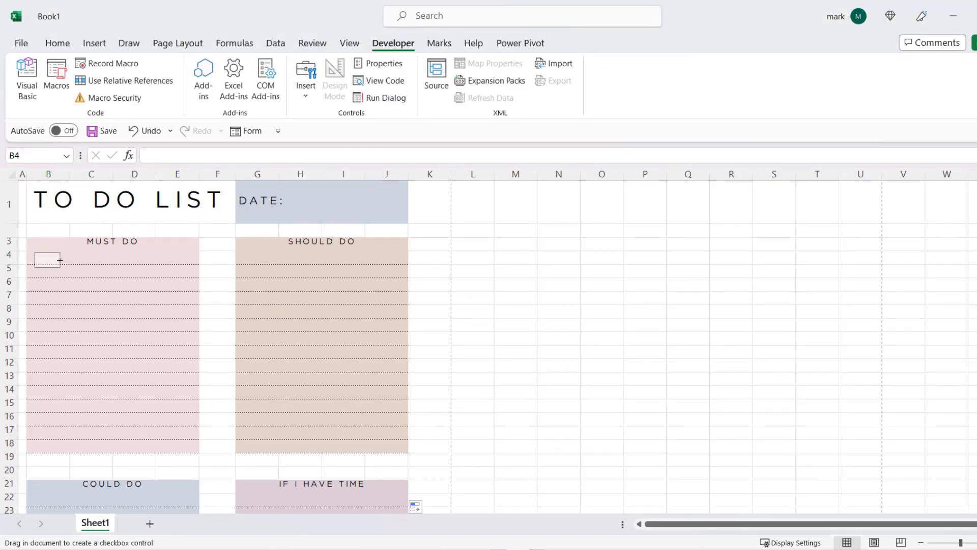
pyautogui.moveTo(35, 251); pyautogui.dragTo(60, 267)
pyautogui.press('BackSpace')
pyautogui.press('BackSpace')
pyautogui.press('BackSpace')
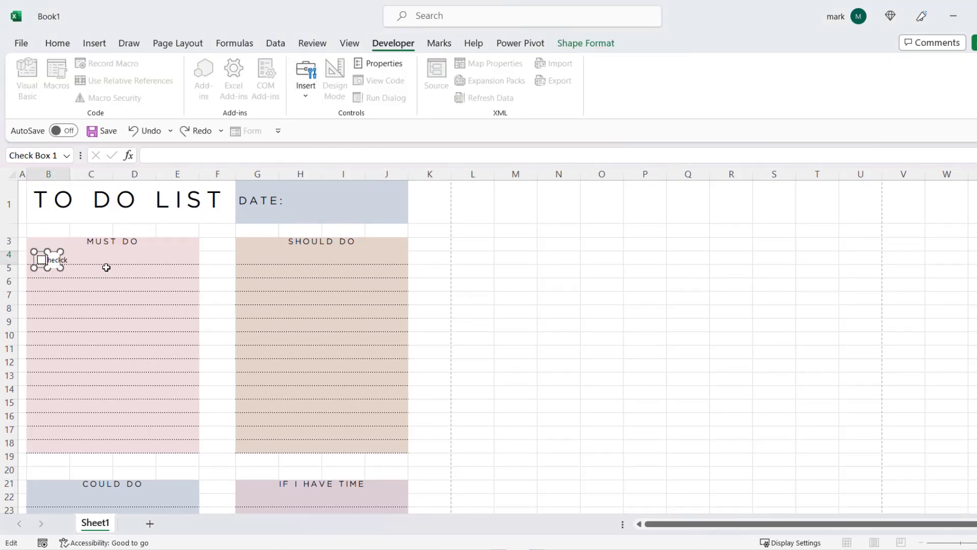
pyautogui.click(108, 257)
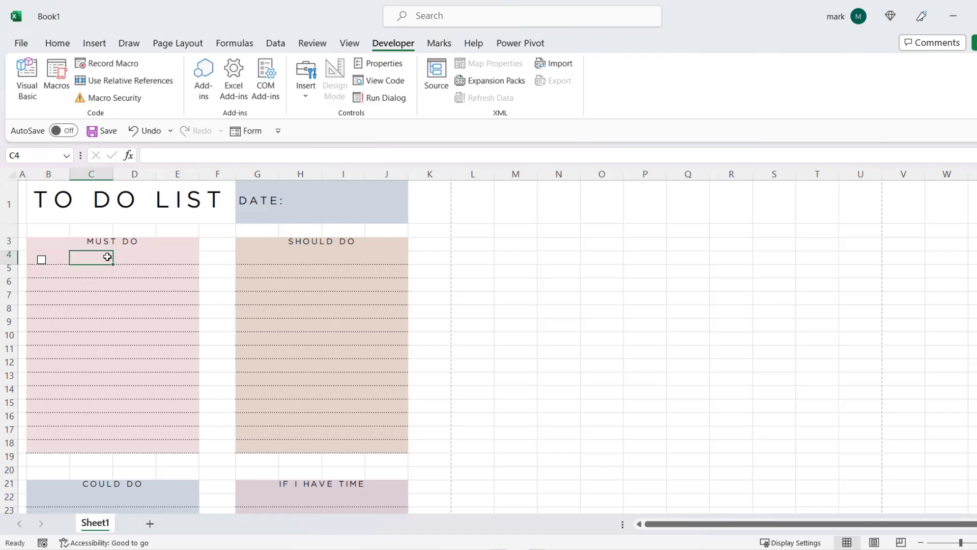
pyautogui.rightClick(55, 270)
pyautogui.press('Escape')
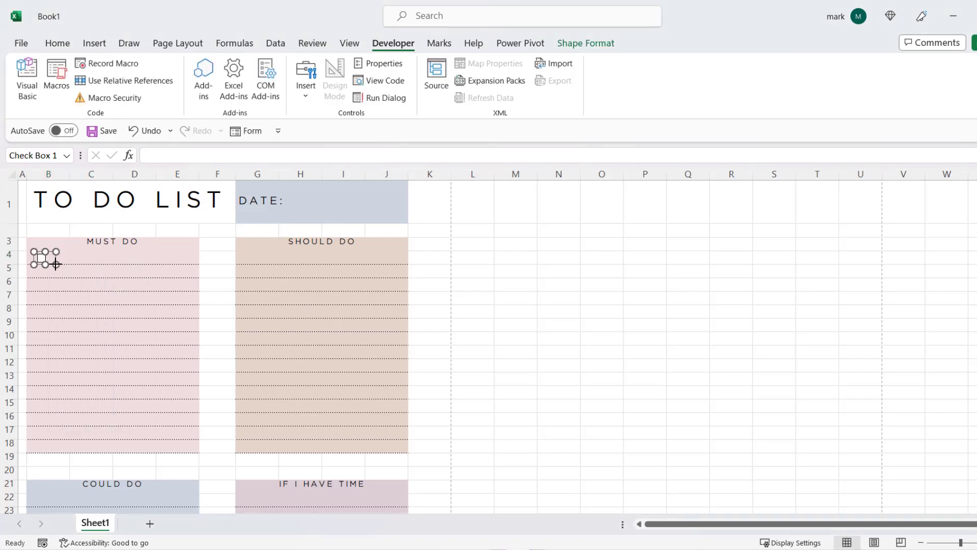
pyautogui.moveTo(48, 258); pyautogui.dragTo(50, 255)
pyautogui.click(59, 285)
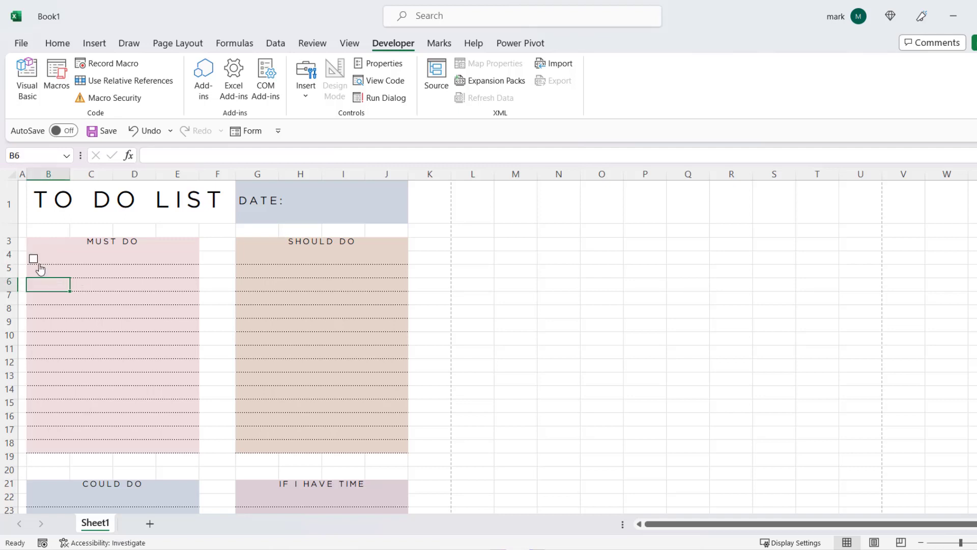
# Step: Fill the B4 checkbox down to B18 and copy the cell for reuse
pyautogui.click(58, 262)
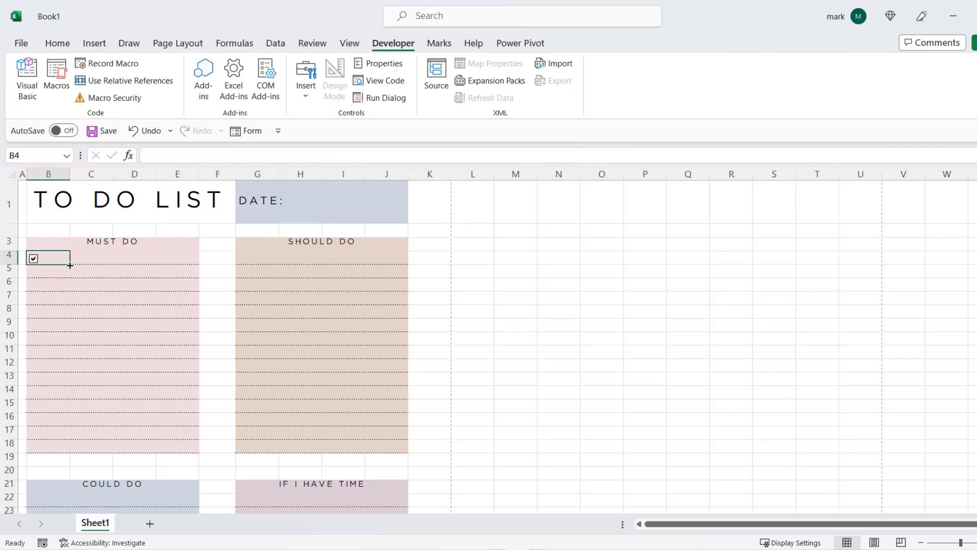
pyautogui.moveTo(70, 265); pyautogui.dragTo(76, 451)
pyautogui.hotkey('ctrl', 'c')
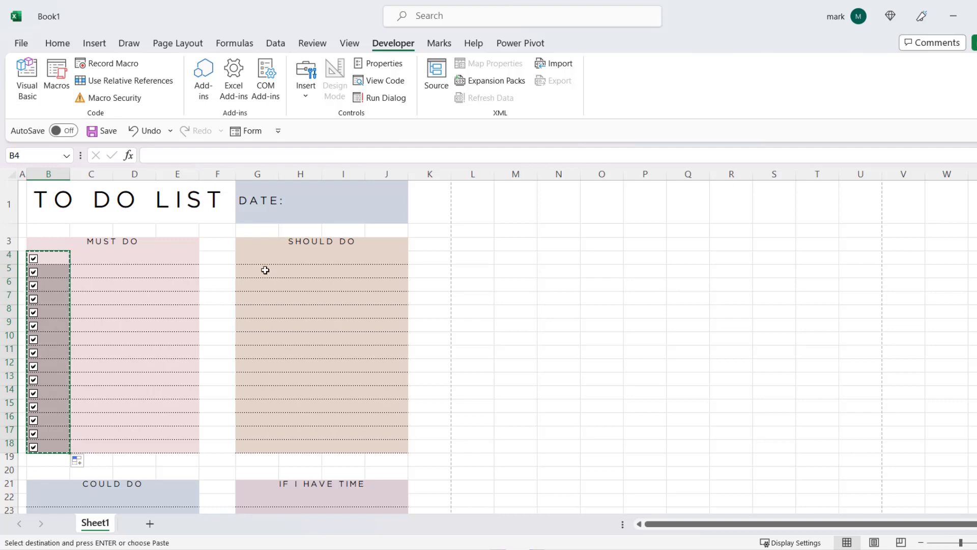
pyautogui.click(260, 261)
# Step: Place an unlabelled checkbox in G4 and fill it down to row 18 of SHOULD DO
pyautogui.click(237, 254)
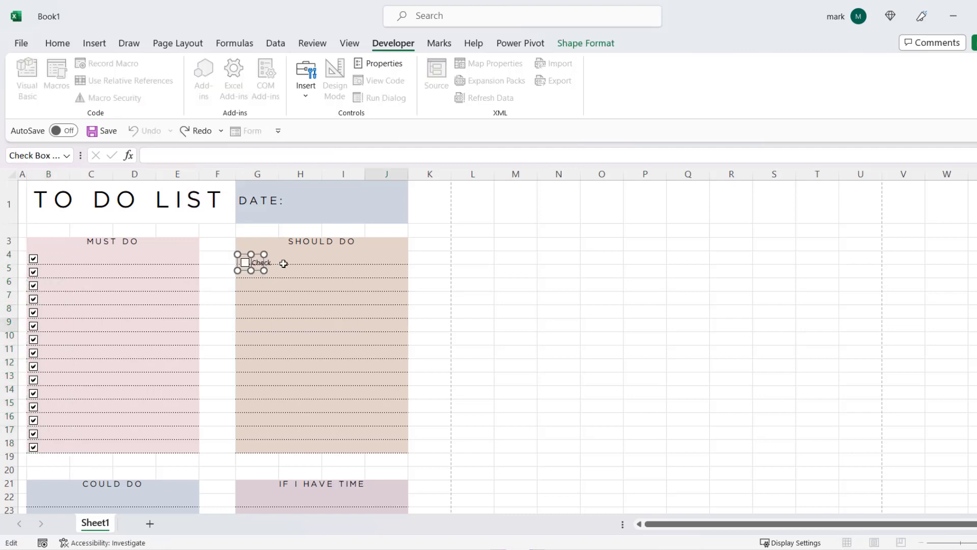
pyautogui.press('BackSpace')
pyautogui.press('BackSpace')
pyautogui.press('BackSpace')
pyautogui.press('BackSpace')
pyautogui.press('BackSpace')
pyautogui.click(413, 283)
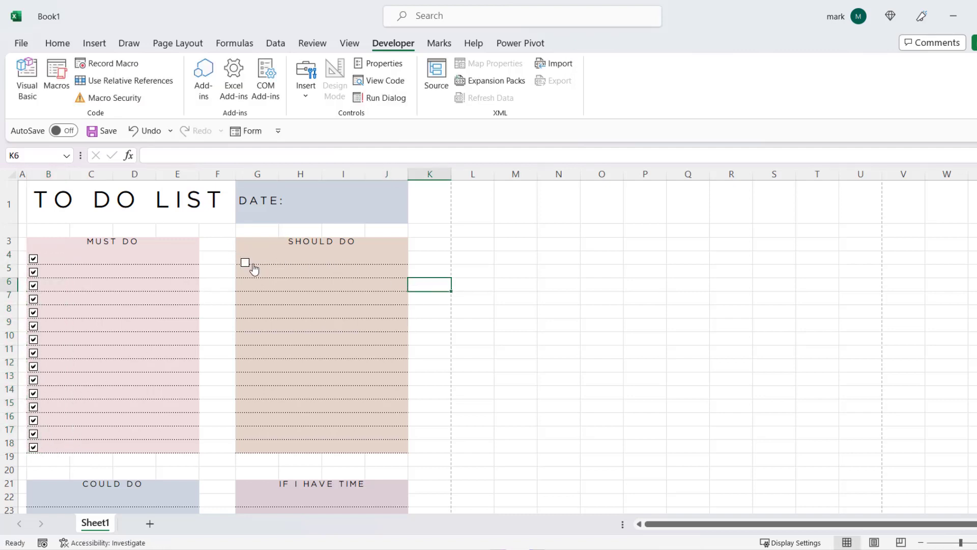
pyautogui.rightClick(254, 270)
pyautogui.press('Escape')
pyautogui.moveTo(257, 264); pyautogui.dragTo(257, 261)
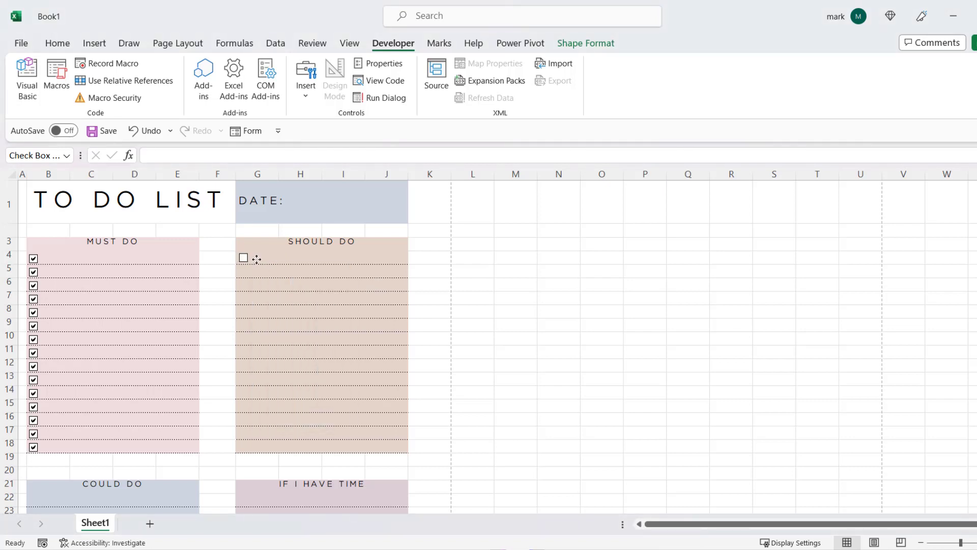
pyautogui.click(279, 273)
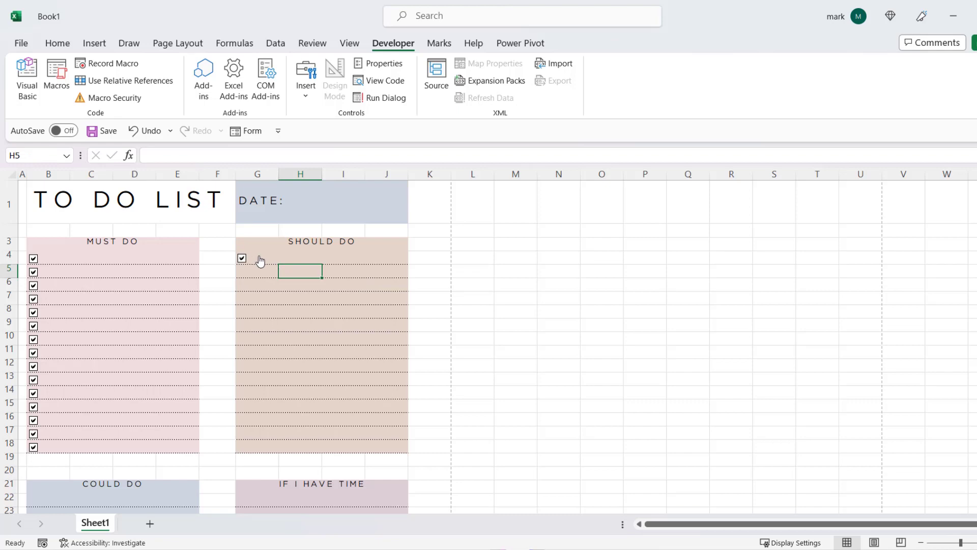
pyautogui.click(269, 258)
pyautogui.moveTo(279, 264); pyautogui.dragTo(272, 447)
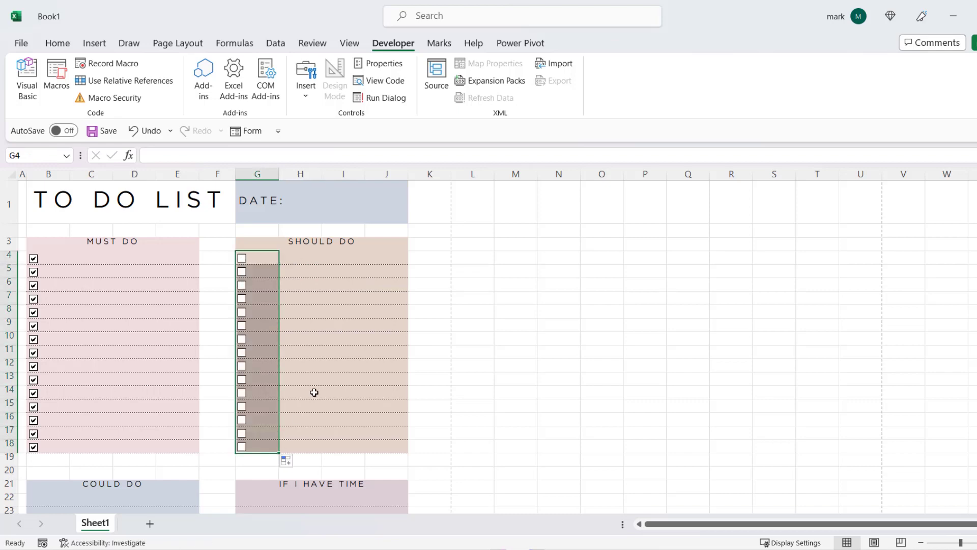
pyautogui.click(468, 363)
pyautogui.scroll(-5, 344, 316)
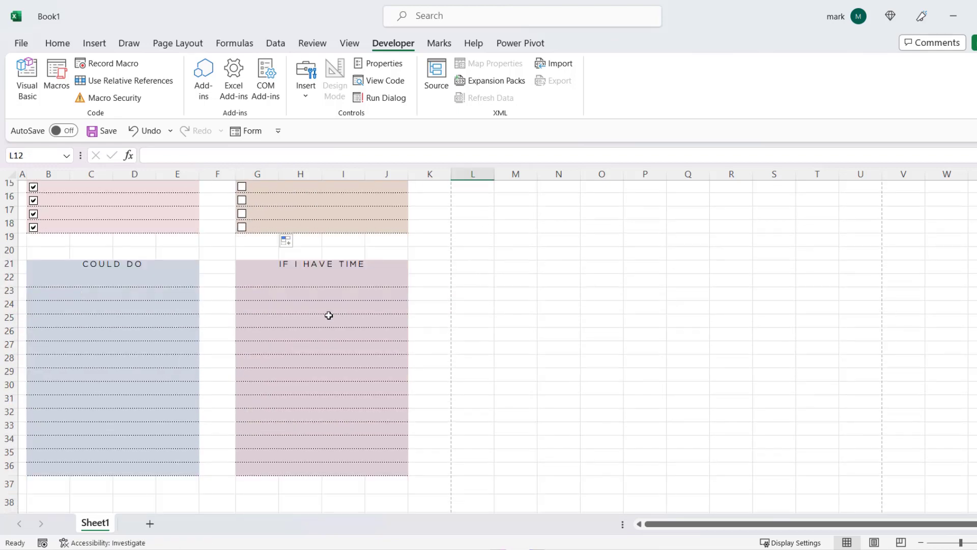
# Step: Draw a checkbox in B22 and fill it down to row 36 of COULD DO
pyautogui.click(306, 92)
pyautogui.click(326, 136)
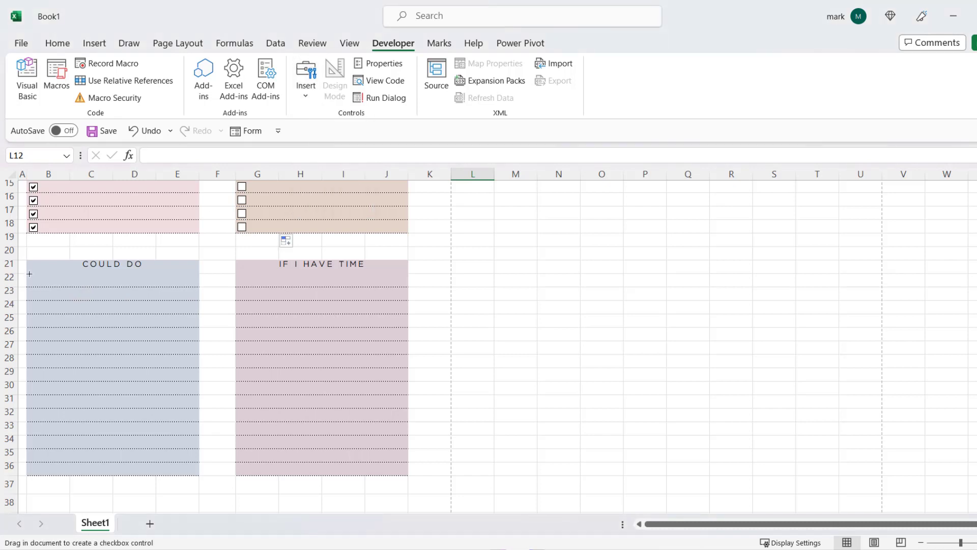
pyautogui.moveTo(29, 274); pyautogui.dragTo(47, 290)
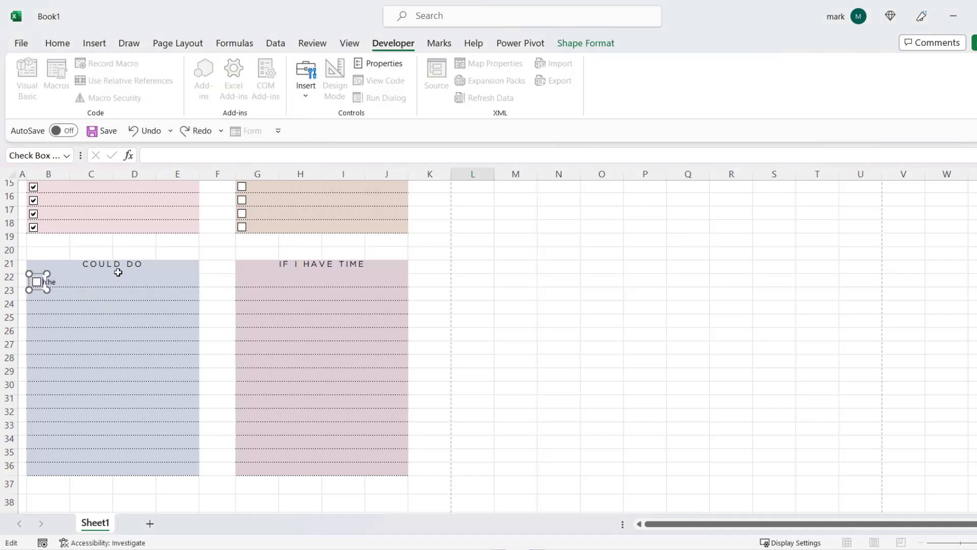
pyautogui.click(109, 286)
pyautogui.click(48, 282)
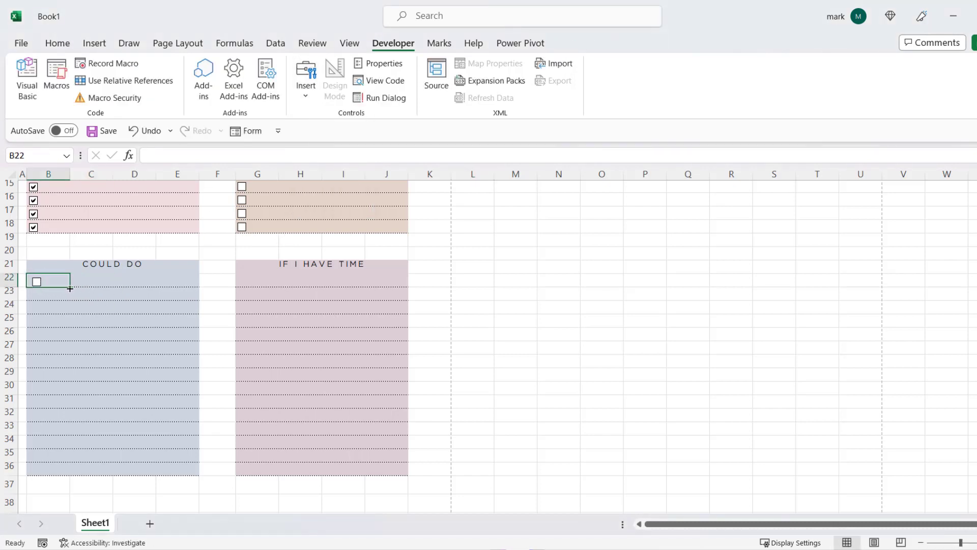
pyautogui.moveTo(70, 286); pyautogui.dragTo(68, 473)
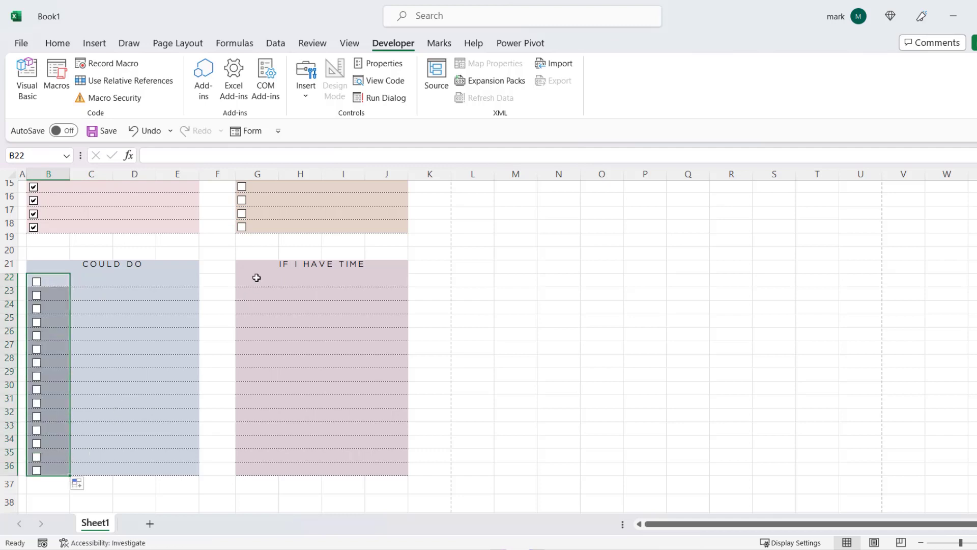
# Step: Add an unlabelled checkbox in G22 and fill it down to row 36 of IF I HAVE TIME
pyautogui.click(306, 76)
pyautogui.click(323, 127)
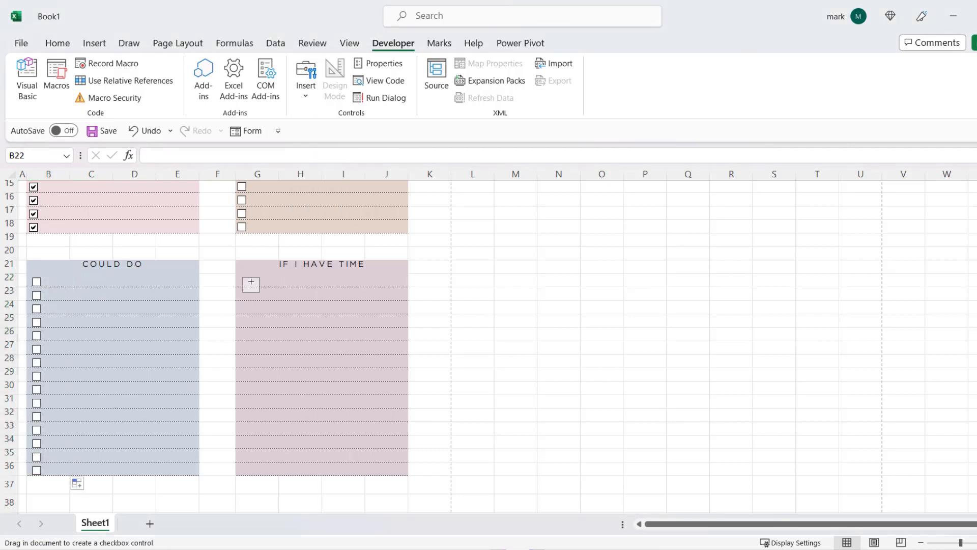
pyautogui.moveTo(251, 282); pyautogui.dragTo(257, 288)
pyautogui.click(259, 284)
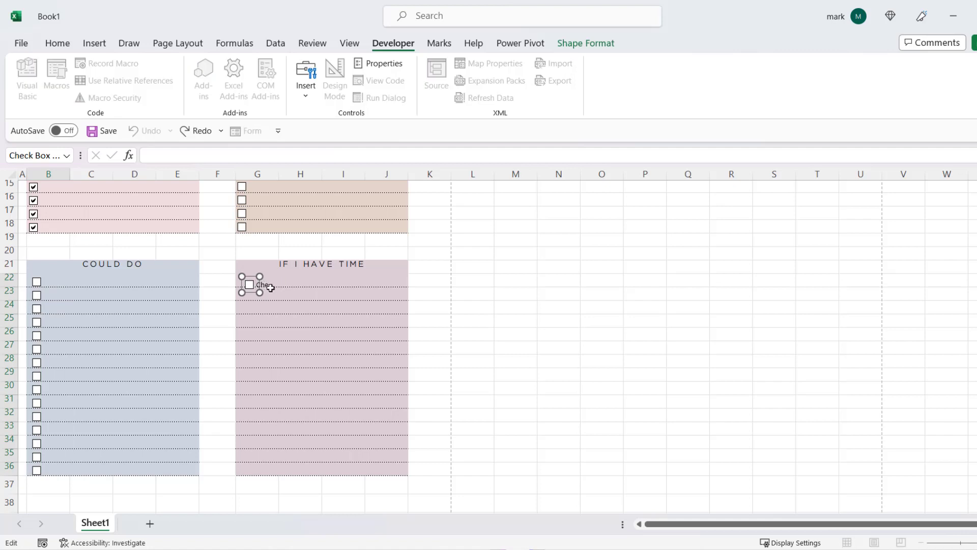
pyautogui.click(404, 309)
pyautogui.rightClick(253, 283)
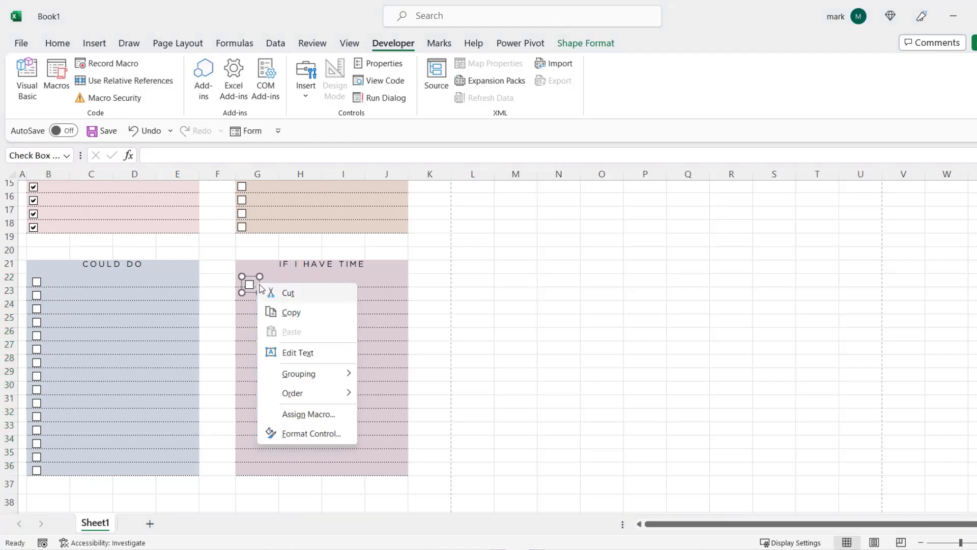
pyautogui.press('Escape')
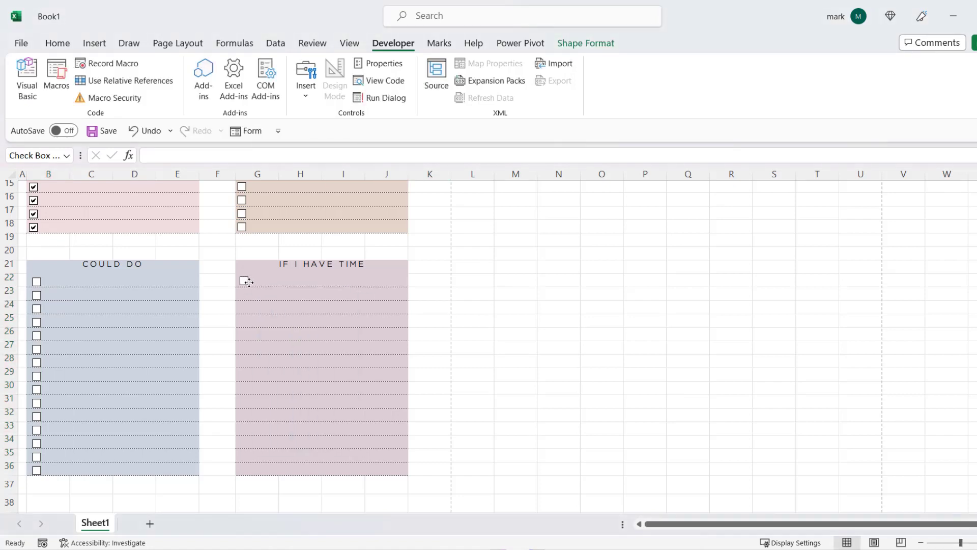
pyautogui.keyDown('ctrl'); pyautogui.click(247, 282); pyautogui.keyUp('ctrl')
pyautogui.click(270, 283)
pyautogui.moveTo(279, 286); pyautogui.dragTo(275, 473)
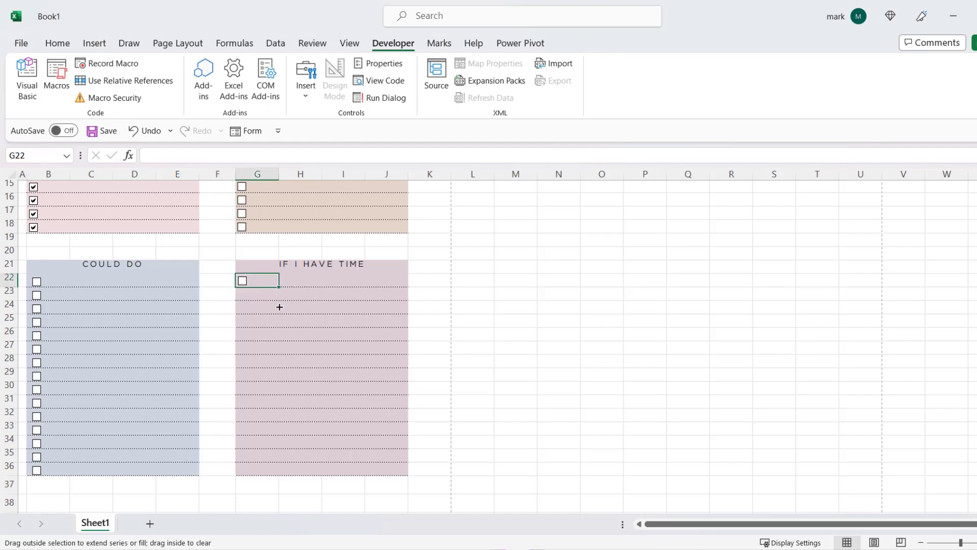
pyautogui.click(441, 406)
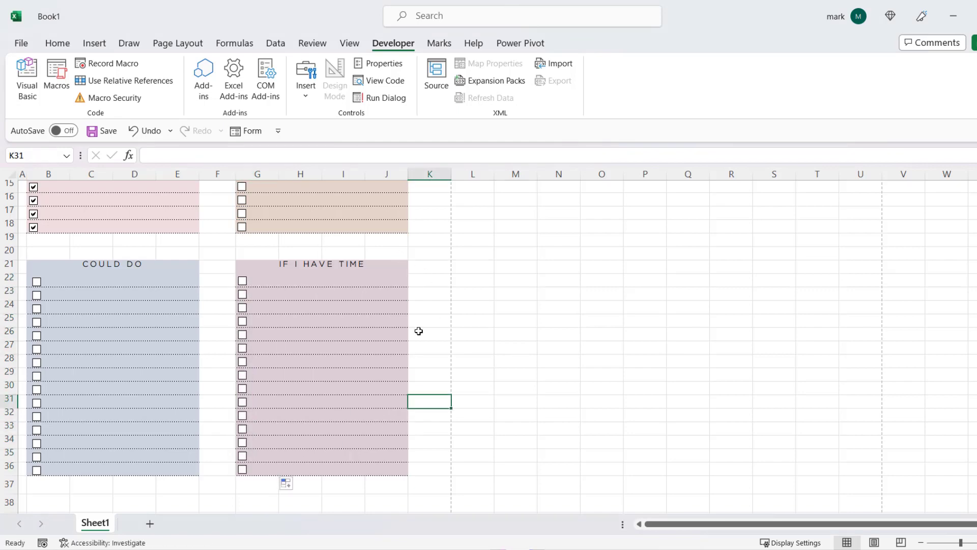
pyautogui.keyDown('ctrl'); pyautogui.scroll(-2, 396, 341); pyautogui.keyUp('ctrl')
# Step: Try alignment options on the G1 DATE: label, settling on Align Left and Middle Align
pyautogui.scroll(3, 254, 366)
pyautogui.scroll(3, 275, 356)
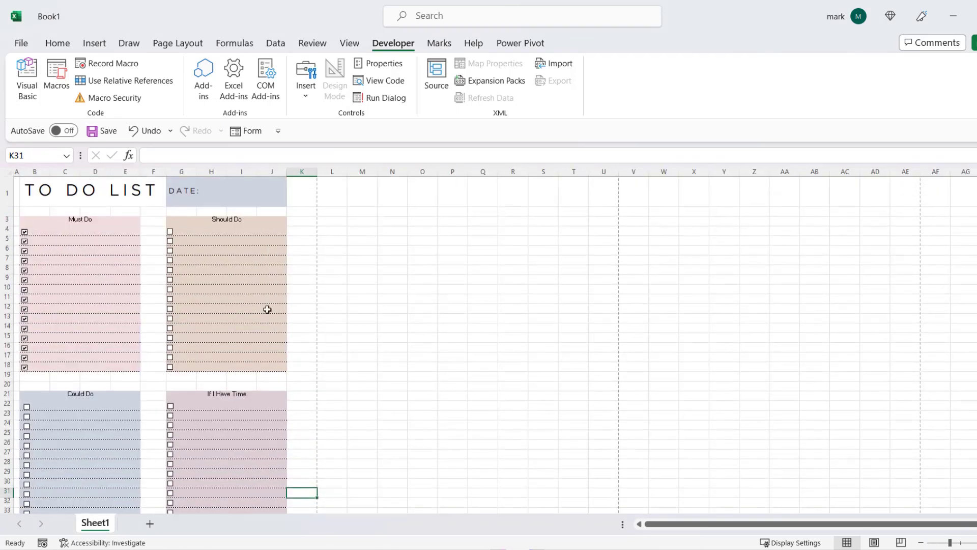
pyautogui.click(189, 189)
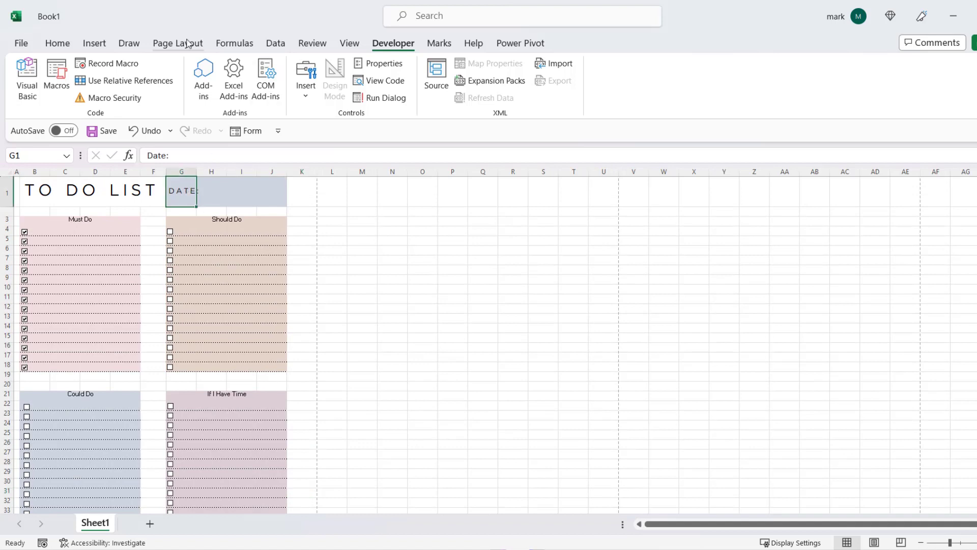
pyautogui.click(57, 43)
pyautogui.click(316, 88)
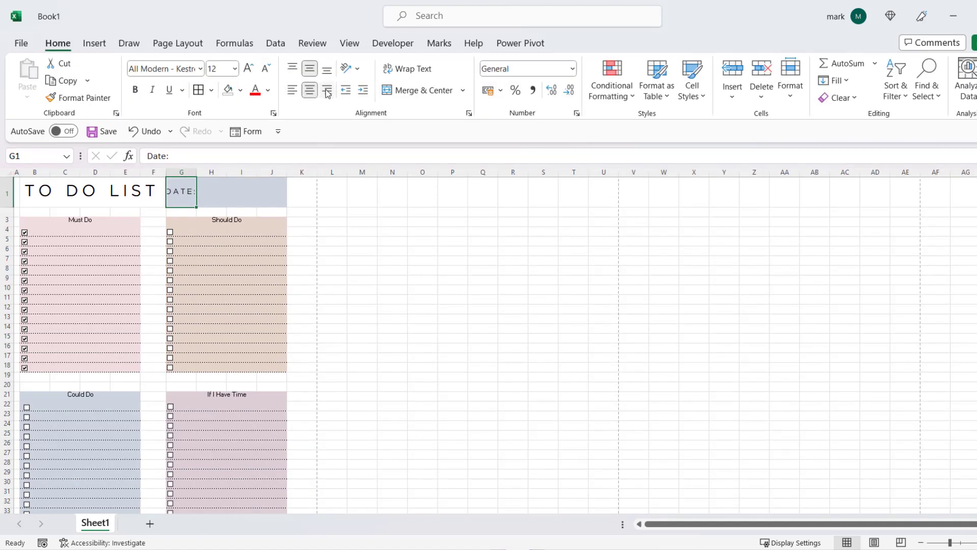
pyautogui.click(293, 91)
pyautogui.click(292, 67)
pyautogui.click(326, 69)
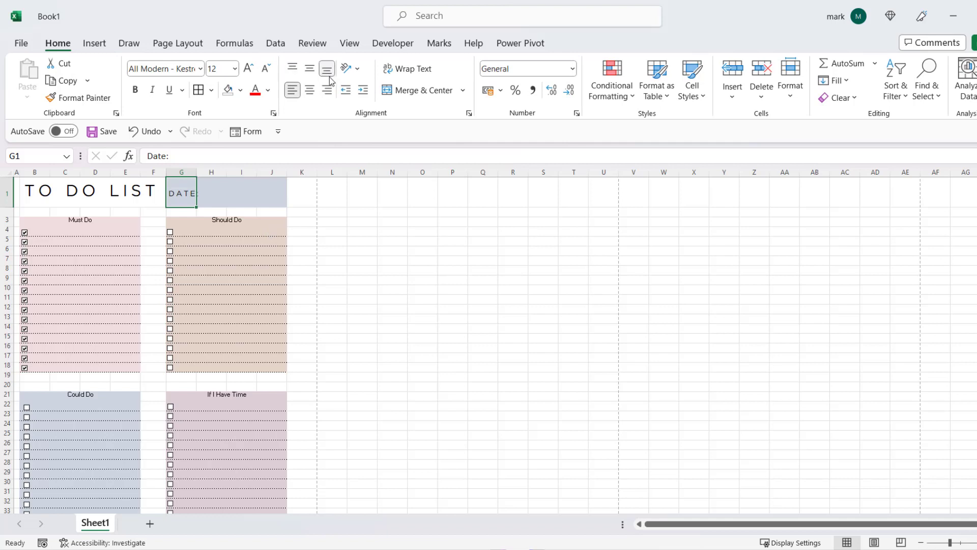
pyautogui.click(326, 91)
pyautogui.click(308, 90)
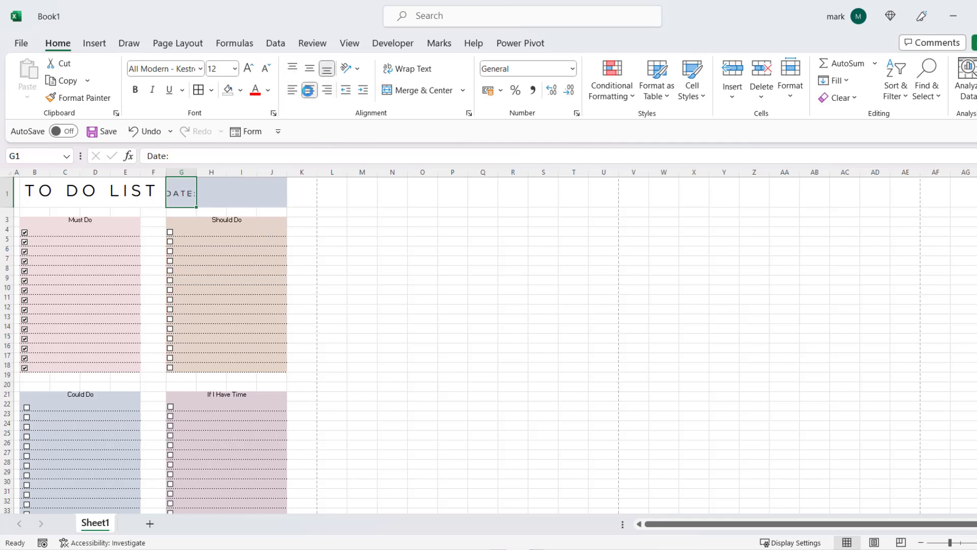
pyautogui.click(292, 68)
pyautogui.click(309, 68)
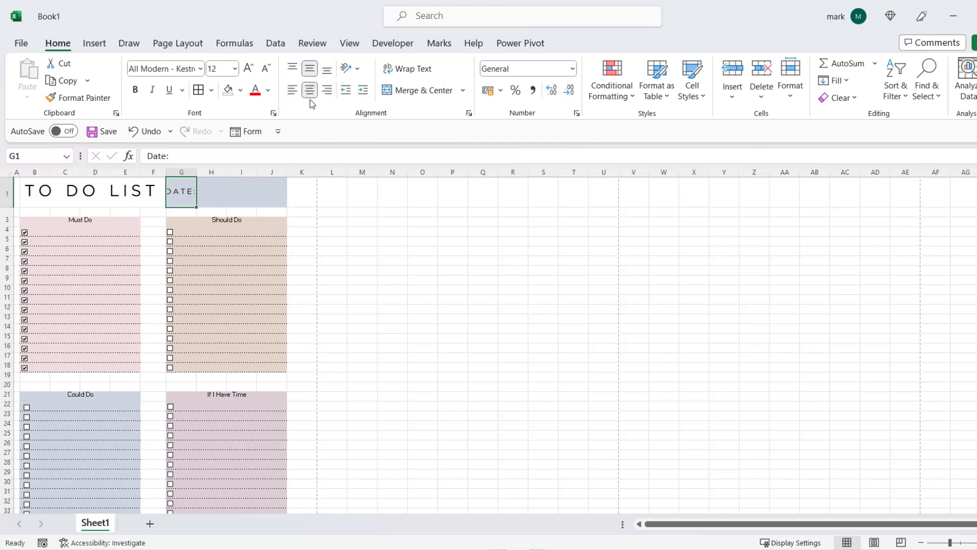
pyautogui.click(292, 90)
pyautogui.click(335, 212)
# Step: Insert the trees-and-flowers graphic from a 'flowers' search of Stock Images illustrations
pyautogui.scroll(5, 192, 423)
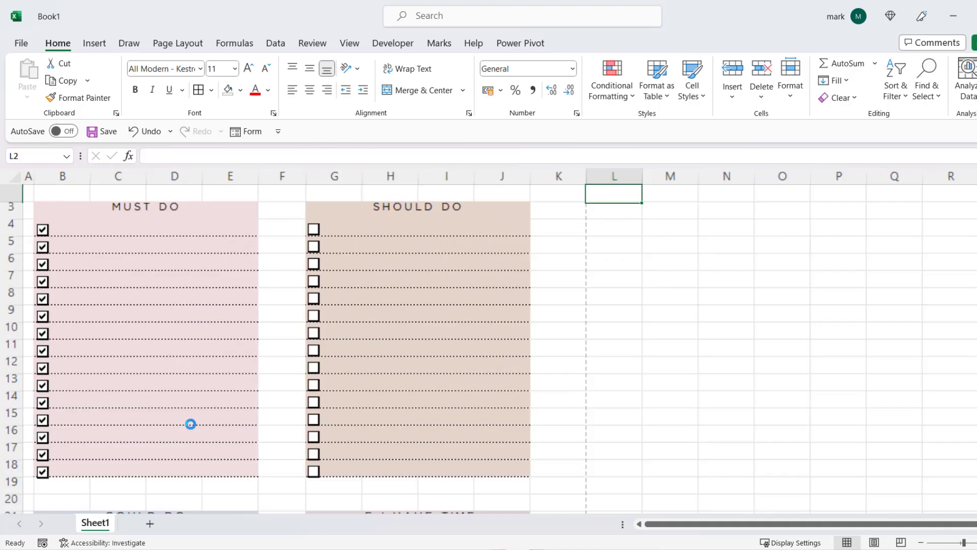
pyautogui.scroll(1, 336, 323)
pyautogui.scroll(-9, 331, 310)
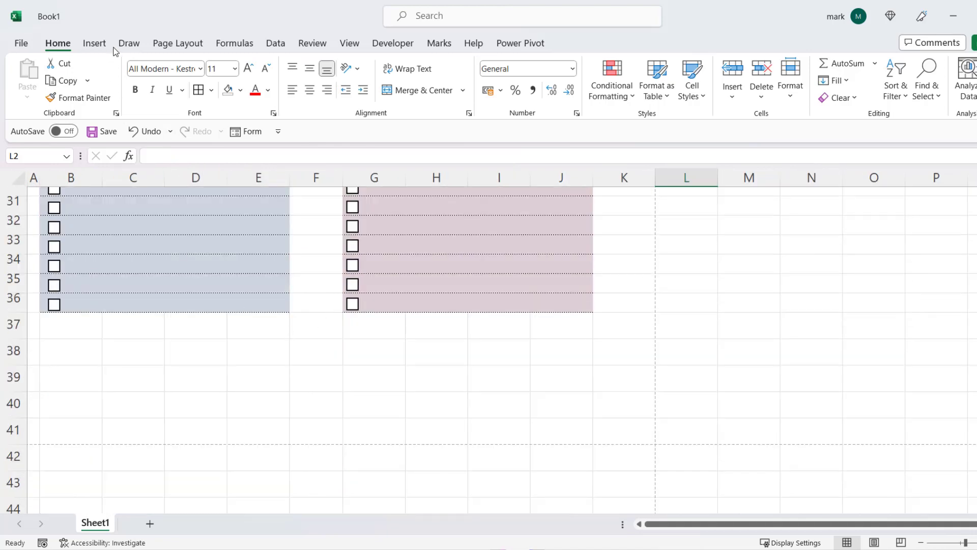
pyautogui.click(94, 43)
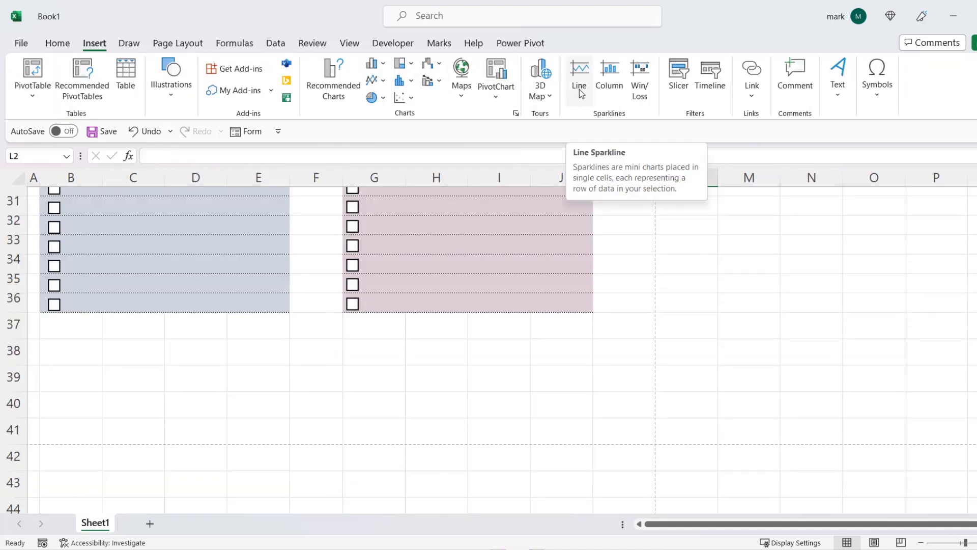
pyautogui.click(176, 89)
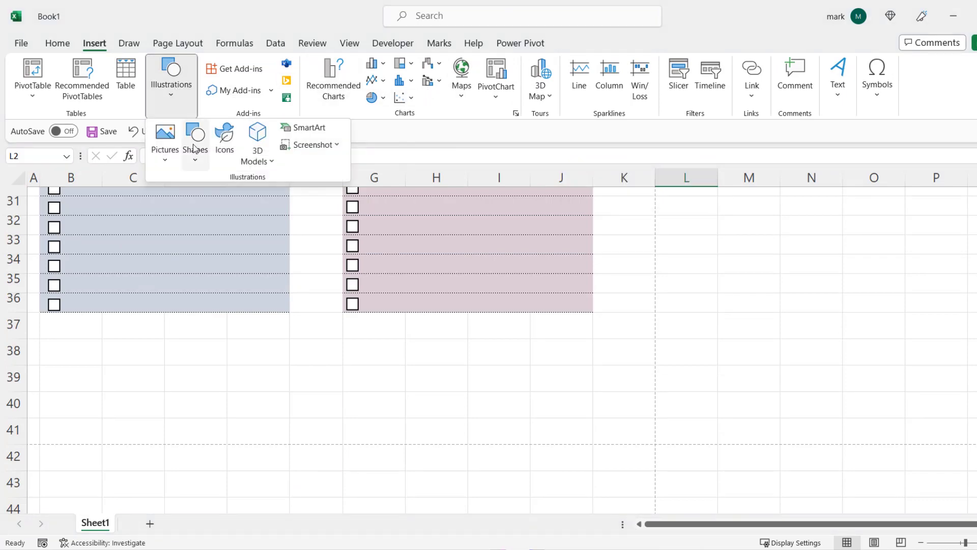
pyautogui.click(170, 157)
pyautogui.click(199, 230)
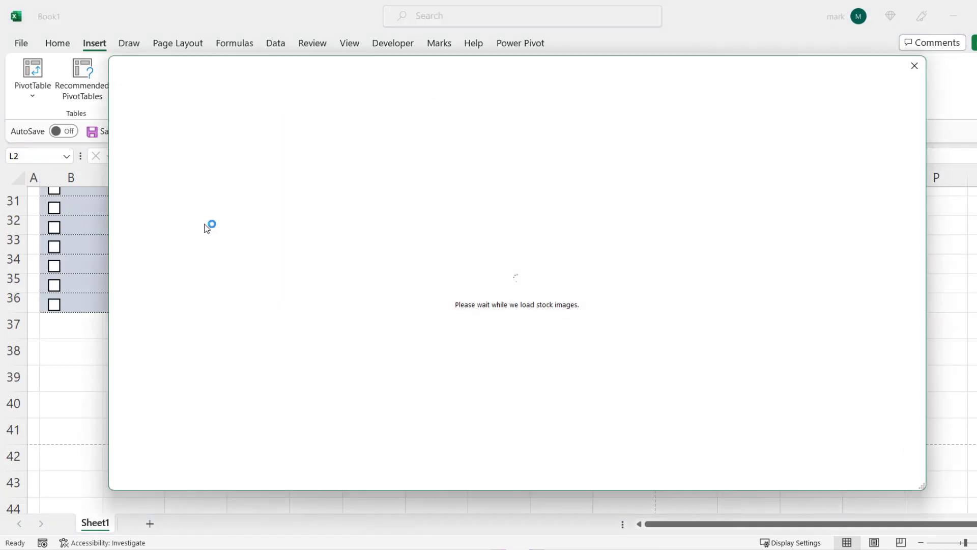
pyautogui.click(379, 138)
pyautogui.write('flowers')
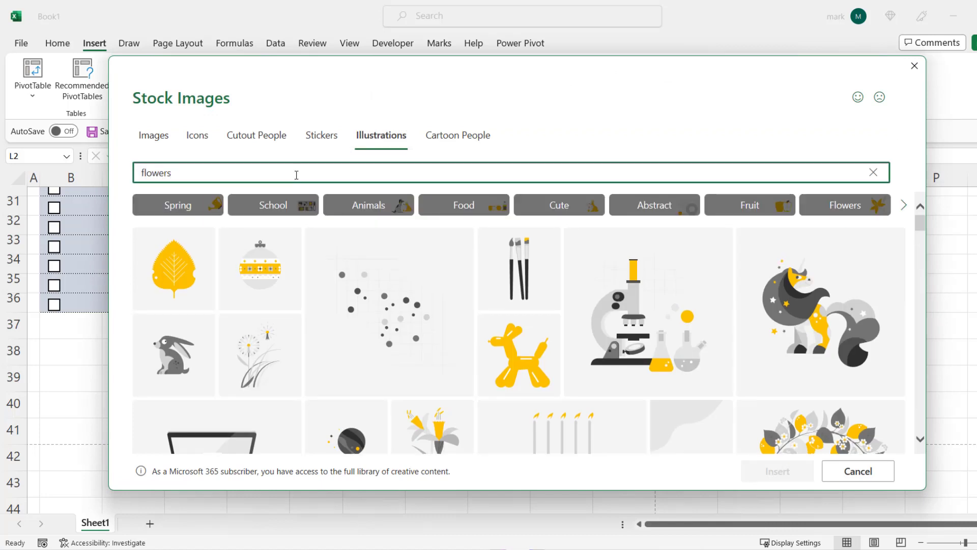
pyautogui.press('Return')
pyautogui.moveTo(820, 277)
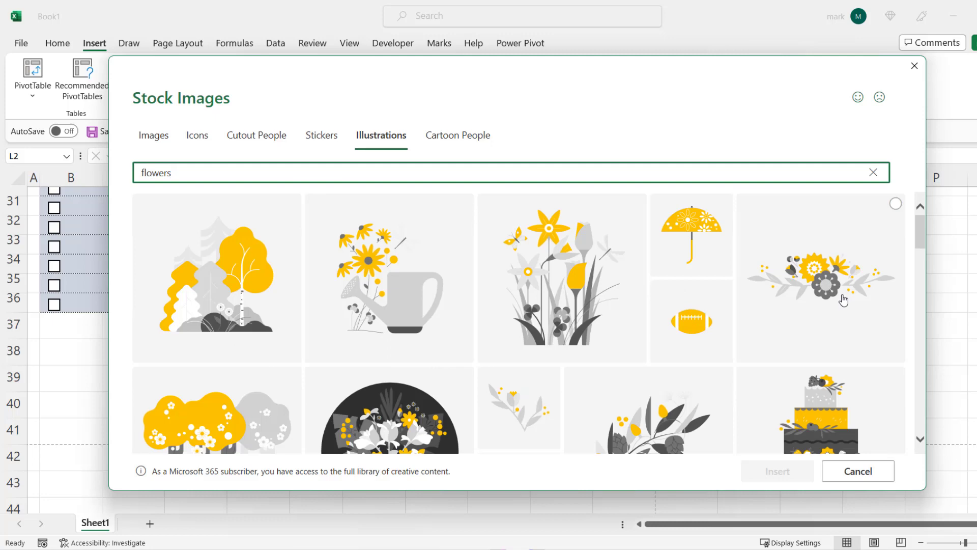
pyautogui.click(219, 275)
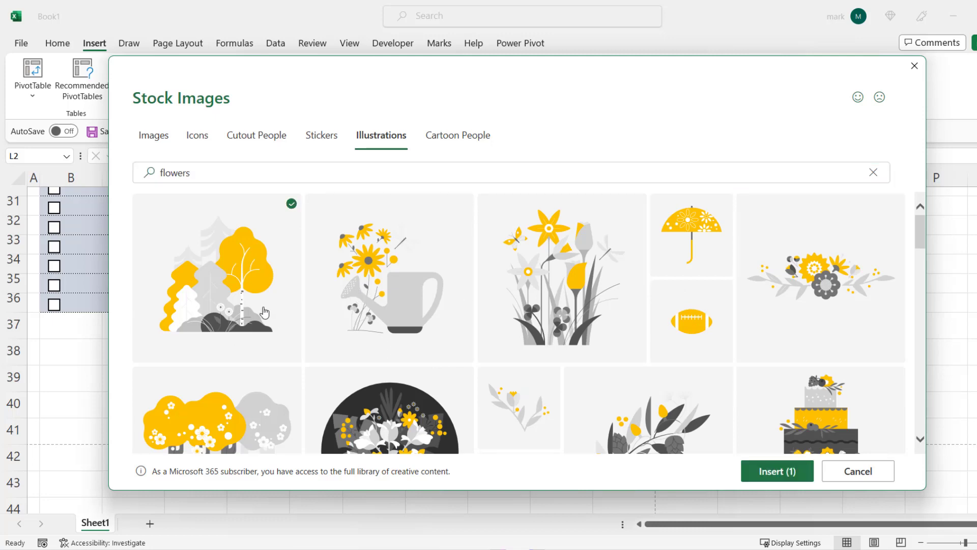
pyautogui.click(777, 471)
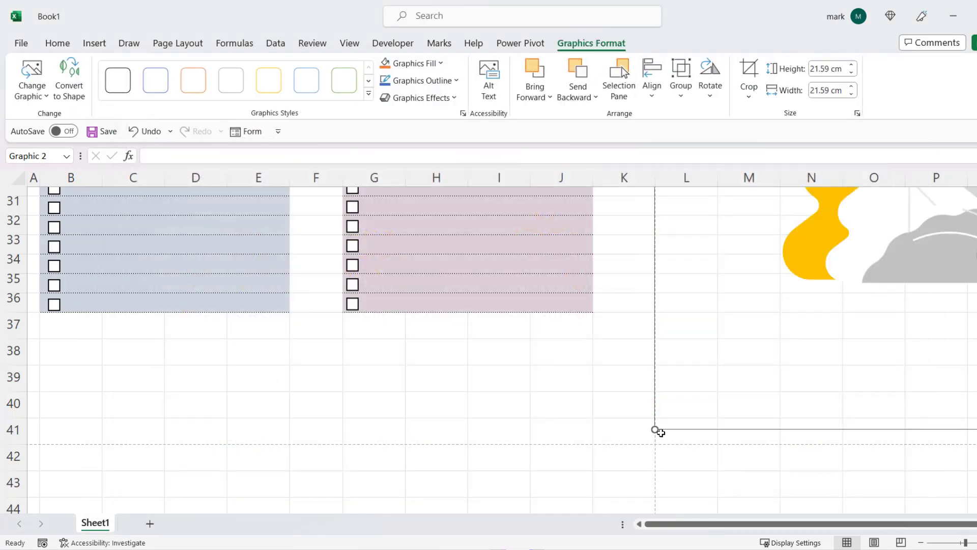
# Step: Resize the illustration to about 6.16 × 6.02 cm and move it below the Could Do block
pyautogui.moveTo(653, 430)
pyautogui.mouseDown()
pyautogui.moveTo(866, 250)
pyautogui.moveTo(326, 396)
pyautogui.moveTo(470, 261)
pyautogui.moveTo(66, 472)
pyautogui.moveTo(128, 449)
pyautogui.mouseUp()
pyautogui.keyDown('ctrl'); pyautogui.scroll(-2, 326, 395); pyautogui.keyUp('ctrl')
pyautogui.keyDown('ctrl'); pyautogui.scroll(-2, 328, 417); pyautogui.keyUp('ctrl')
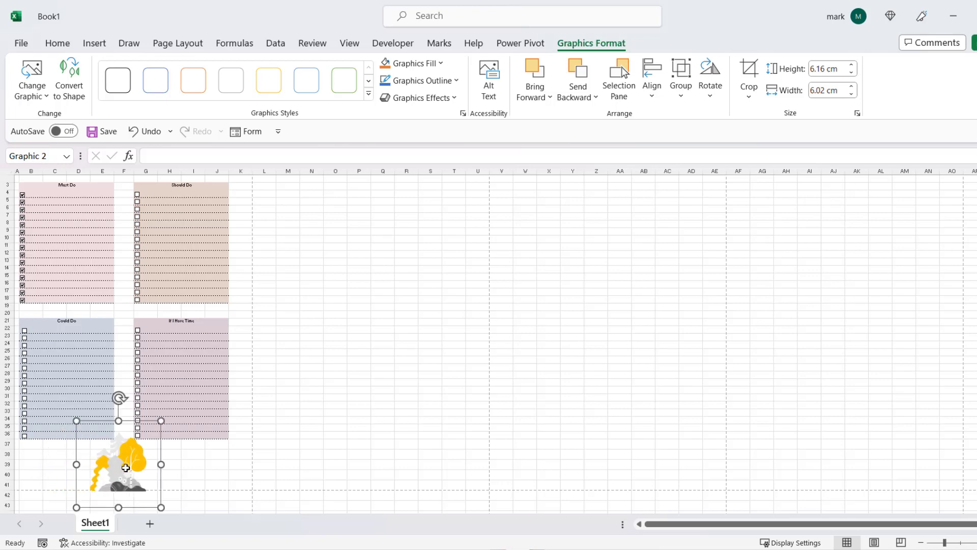
pyautogui.scroll(5, 116, 477)
pyautogui.scroll(-3, 353, 294)
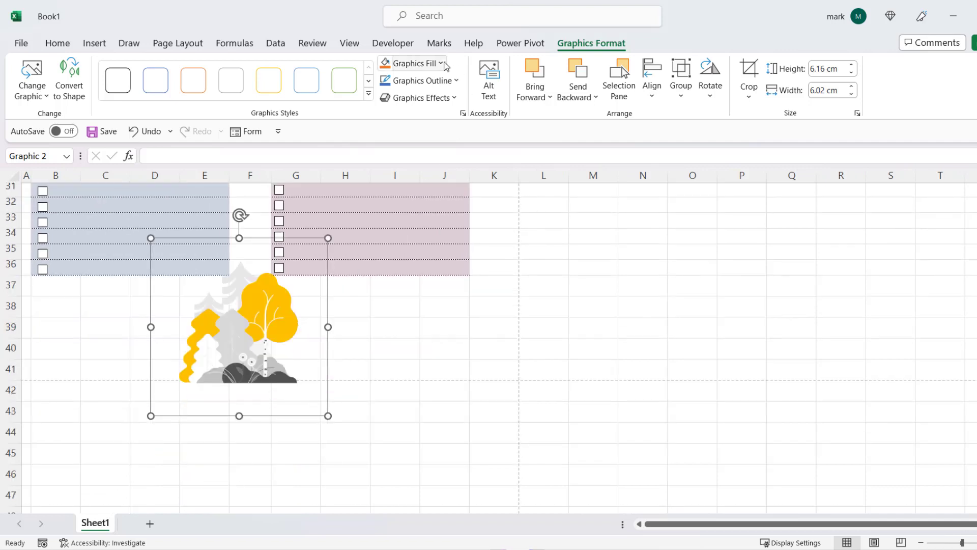
# Step: Give the trees illustration a pale pink graphics fill and a pastel outline colour
pyautogui.click(410, 63)
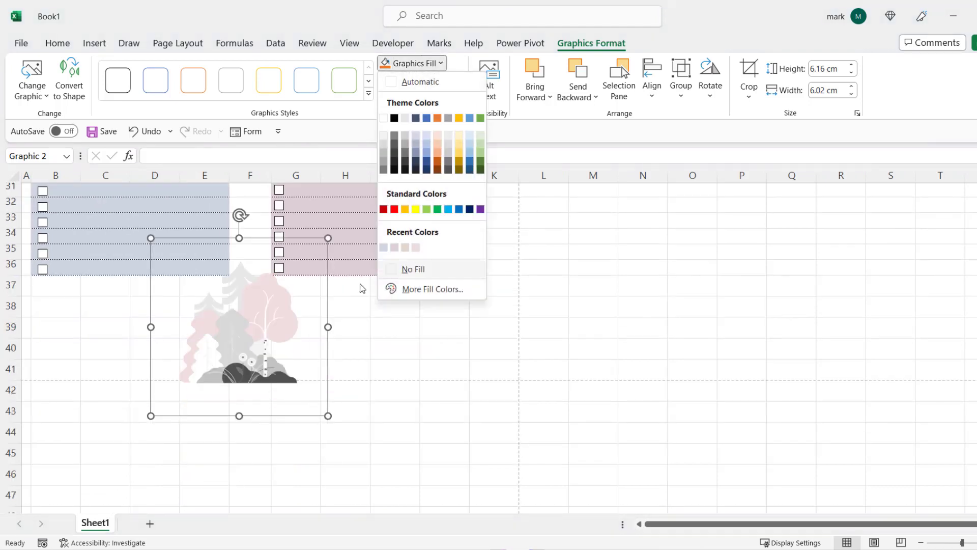
pyautogui.click(416, 247)
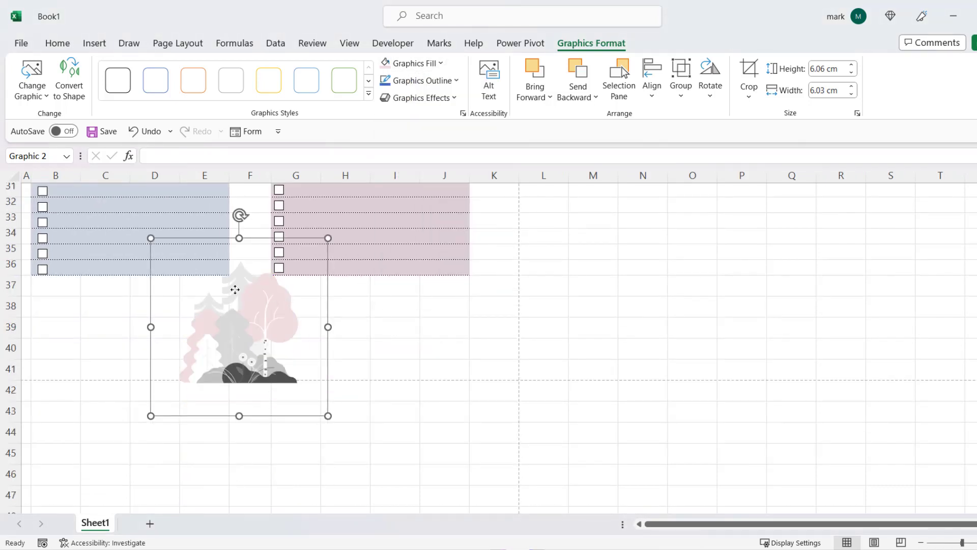
pyautogui.click(457, 81)
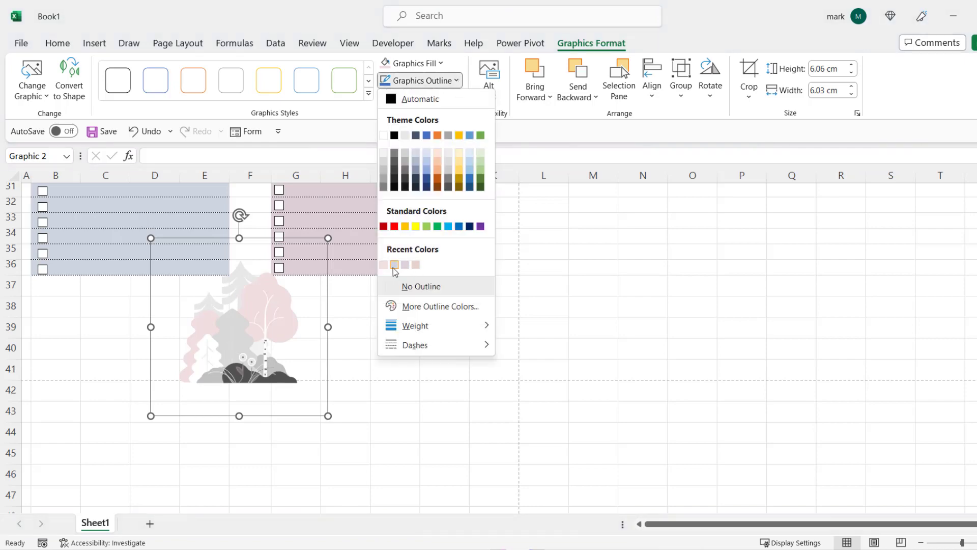
pyautogui.click(394, 269)
pyautogui.click(362, 362)
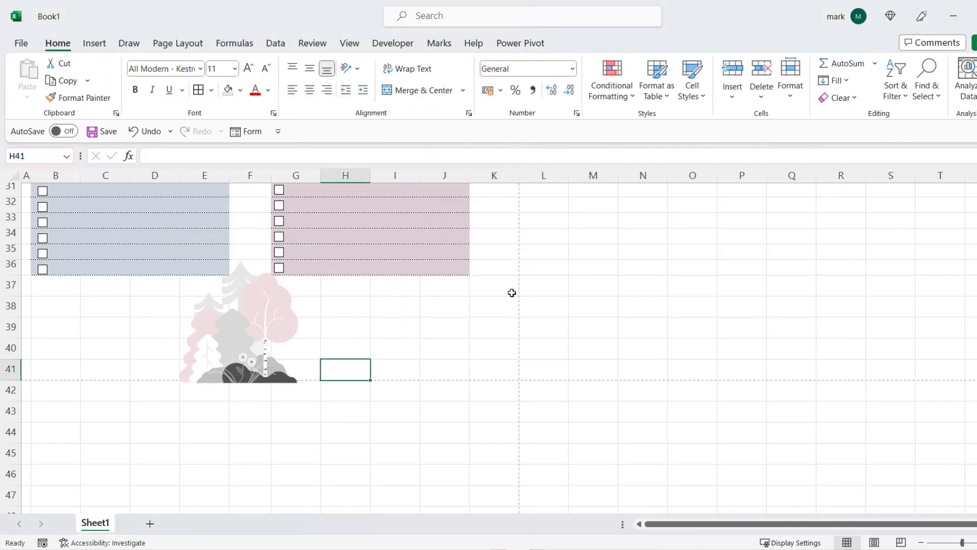
pyautogui.keyDown('ctrl'); pyautogui.scroll(-3, 492, 314); pyautogui.keyUp('ctrl')
pyautogui.scroll(5, 371, 231)
# Step: Open the Stock Images Illustrations collection and start a search for flowers
pyautogui.click(94, 44)
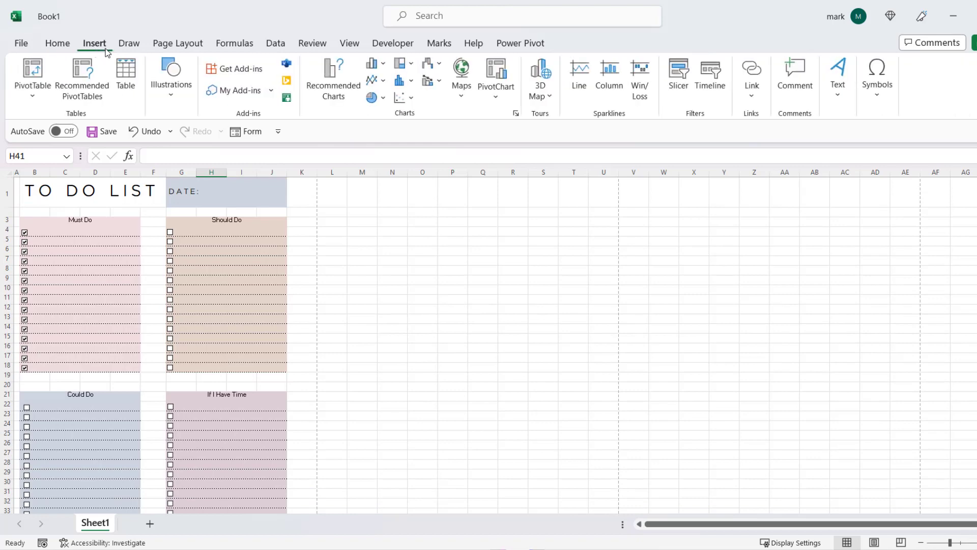
pyautogui.click(171, 81)
pyautogui.click(164, 145)
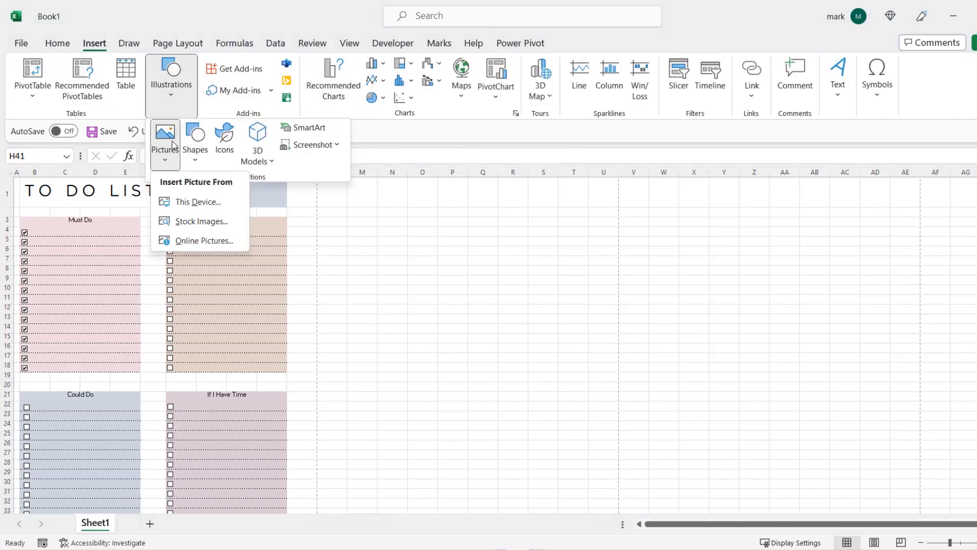
pyautogui.click(203, 220)
pyautogui.click(399, 135)
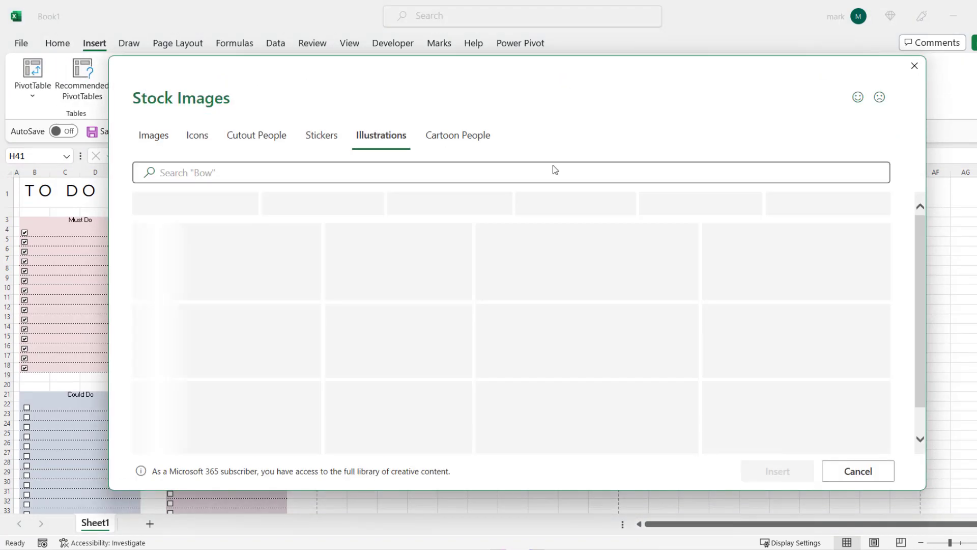
pyautogui.click(438, 172)
pyautogui.write('flowers')
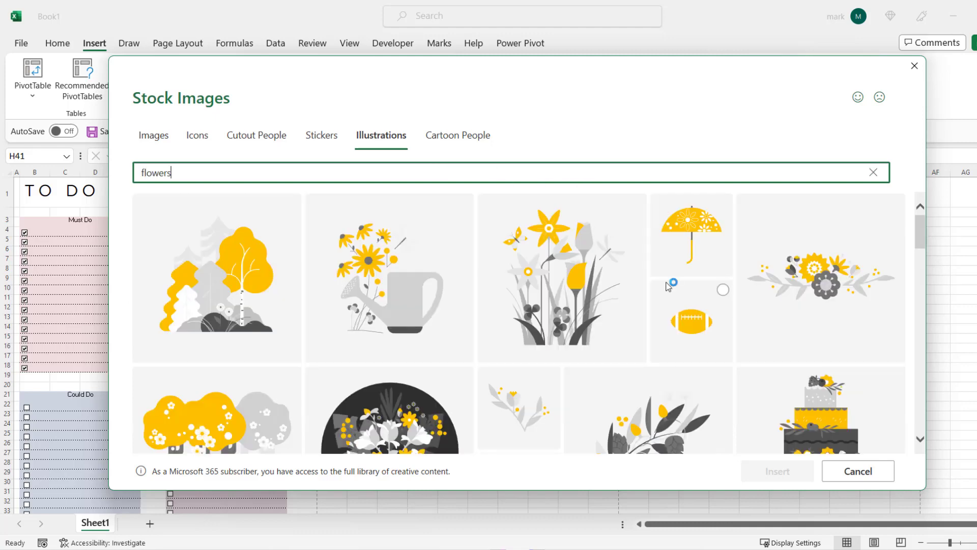
# Step: Insert the grey-and-yellow leafy branch illustration from the flower results
pyautogui.scroll(-4, 662, 283)
pyautogui.scroll(-3, 618, 275)
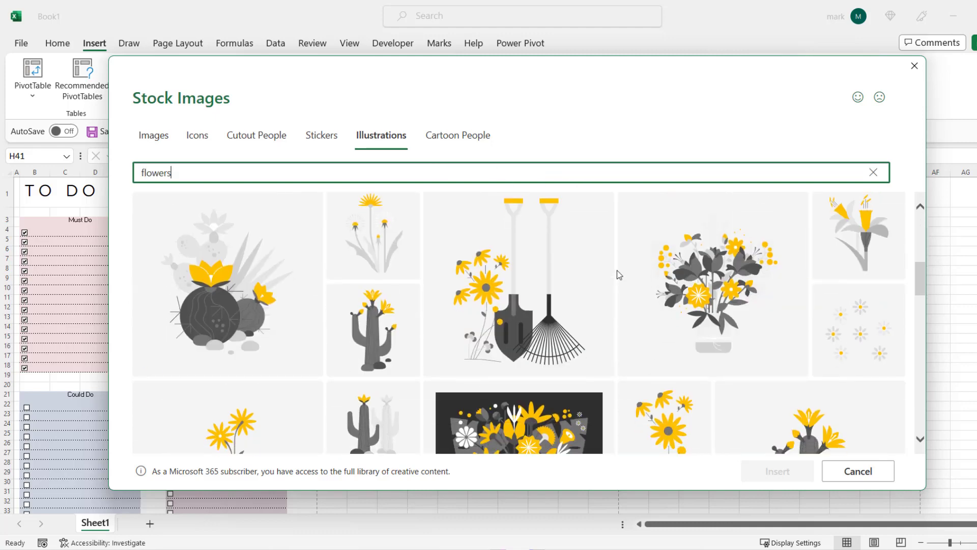
pyautogui.scroll(-3, 618, 276)
pyautogui.scroll(-3, 616, 276)
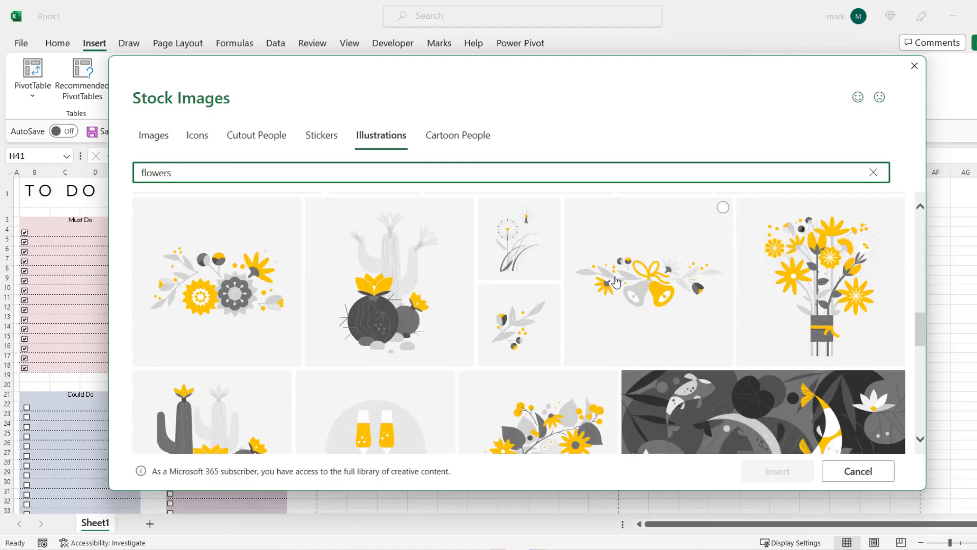
pyautogui.scroll(-2, 617, 282)
pyautogui.scroll(-3, 616, 283)
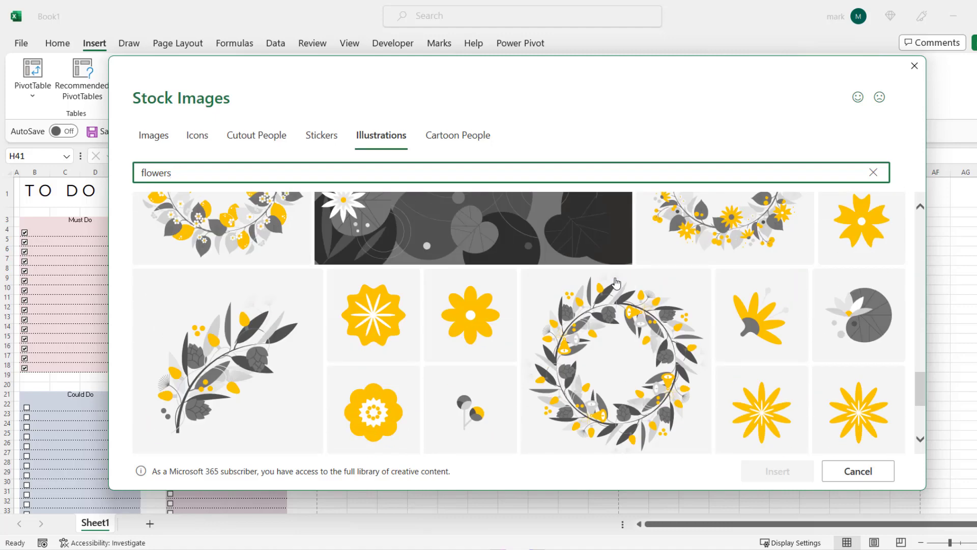
pyautogui.scroll(-2, 616, 281)
pyautogui.scroll(-2, 615, 283)
pyautogui.scroll(-1, 614, 285)
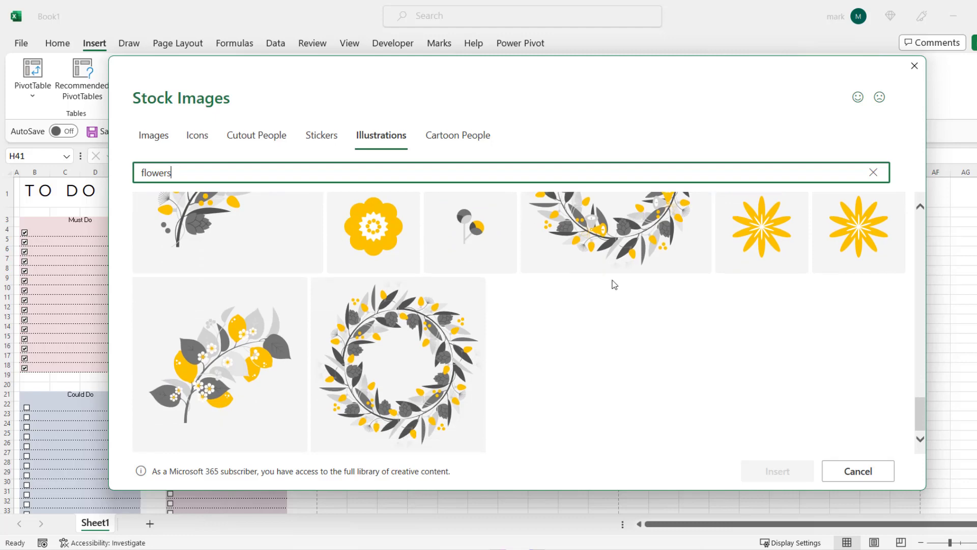
pyautogui.scroll(2, 407, 331)
pyautogui.scroll(1, 631, 356)
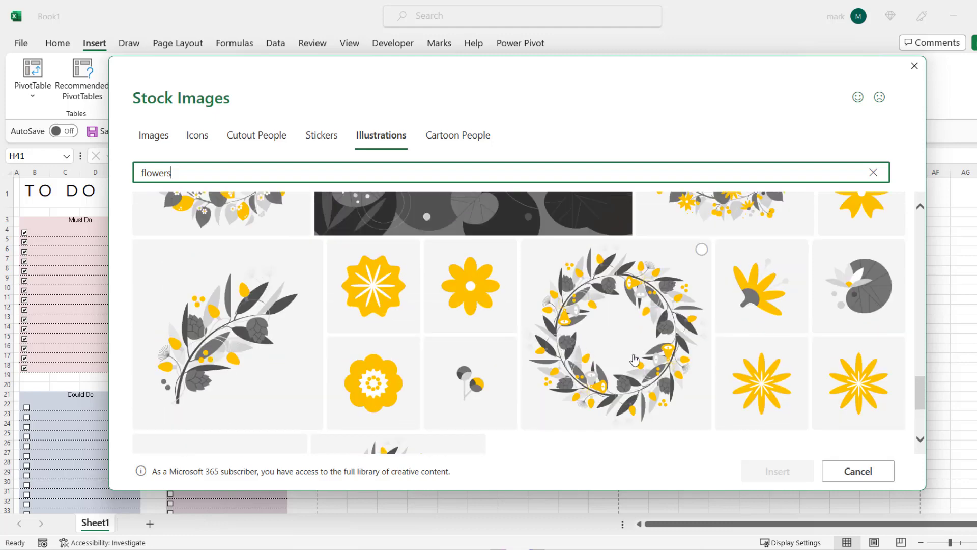
pyautogui.scroll(1, 634, 360)
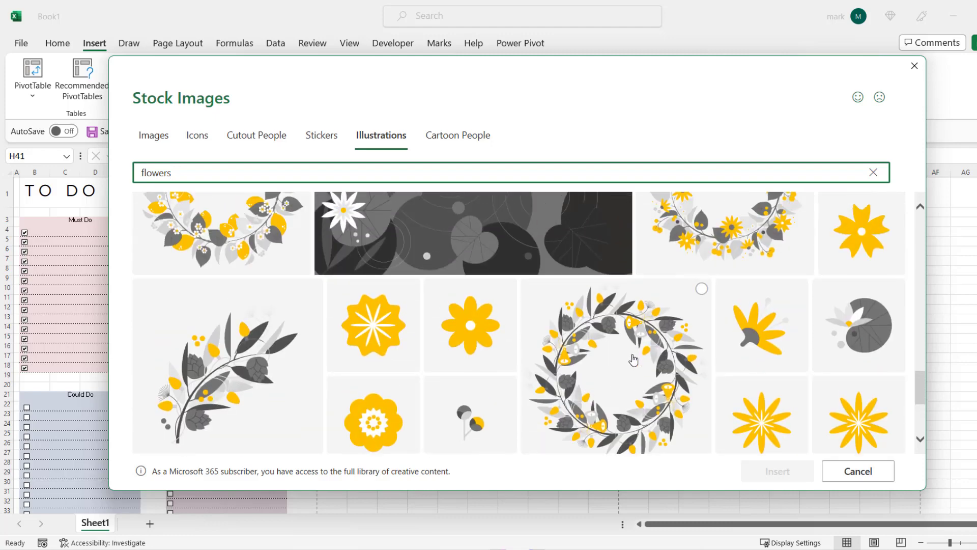
pyautogui.scroll(-1, 633, 360)
pyautogui.click(287, 368)
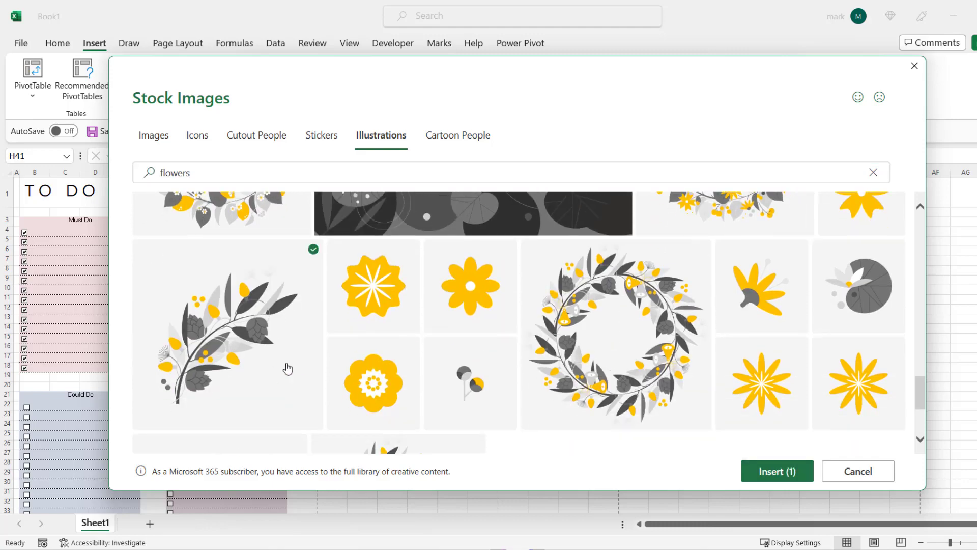
pyautogui.click(773, 469)
# Step: Flip the branch illustration upside down and shrink it to about 10 cm
pyautogui.scroll(-3, 519, 382)
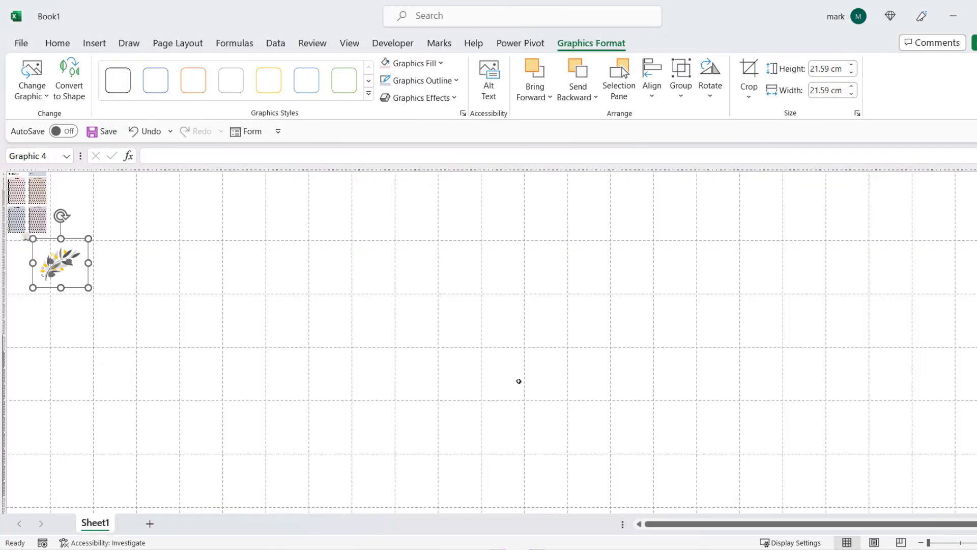
pyautogui.scroll(3, 508, 381)
pyautogui.scroll(-3, 421, 378)
pyautogui.scroll(2, 223, 389)
pyautogui.scroll(1, 222, 390)
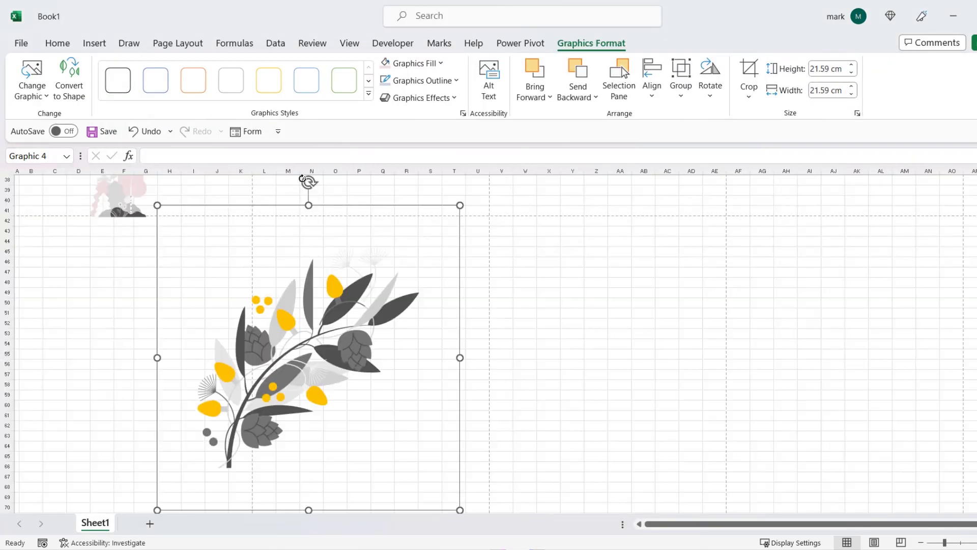
pyautogui.moveTo(311, 181); pyautogui.dragTo(306, 498)
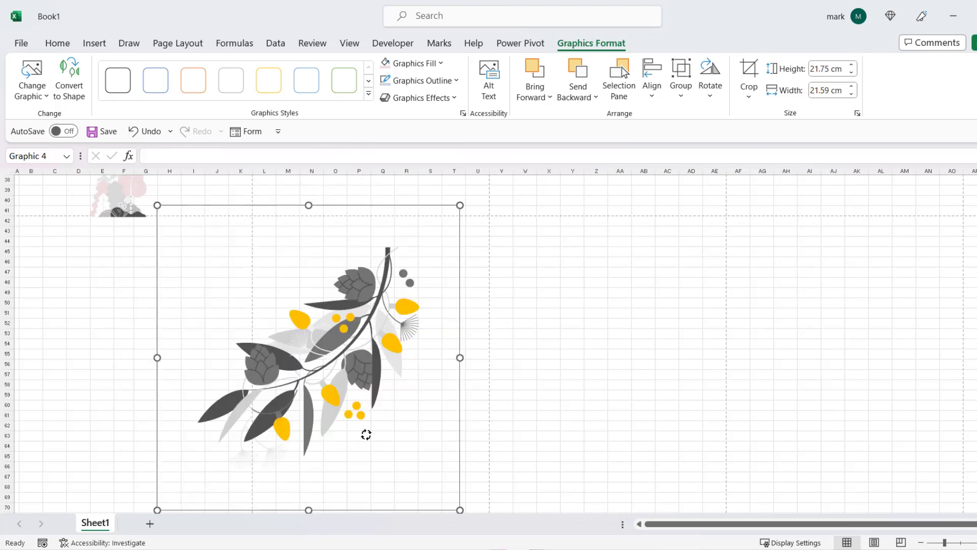
pyautogui.moveTo(366, 434); pyautogui.dragTo(266, 436)
pyautogui.moveTo(414, 424); pyautogui.dragTo(247, 210)
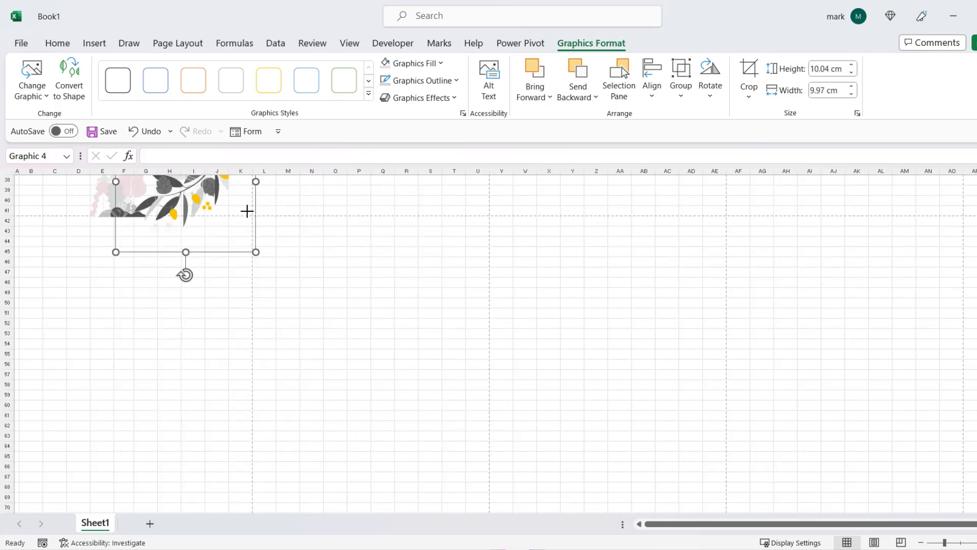
pyautogui.scroll(3, 247, 210)
pyautogui.moveTo(414, 310); pyautogui.dragTo(375, 270)
# Step: Shrink the branch to about 4 cm and place it at the end of the DATE: bar
pyautogui.scroll(2, 375, 269)
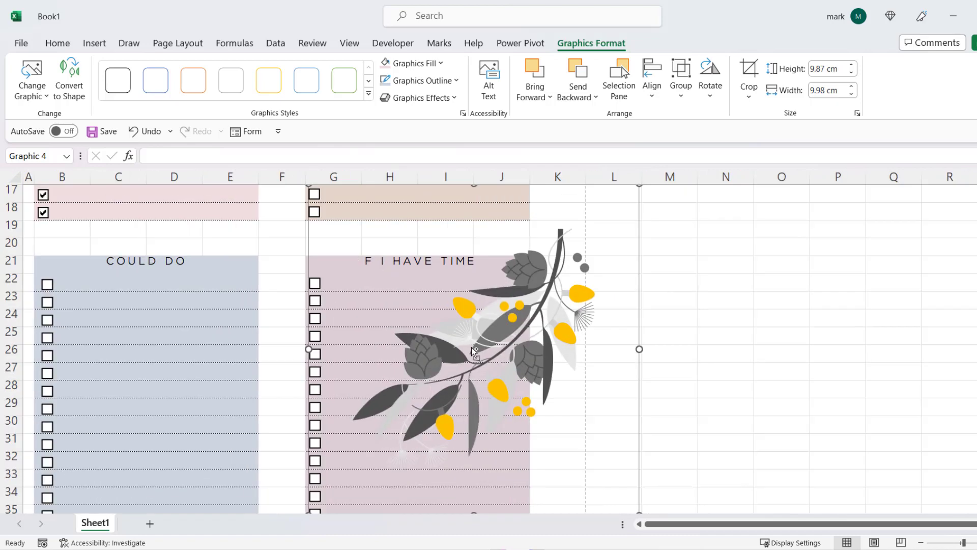
pyautogui.scroll(-1, 493, 340)
pyautogui.scroll(-1, 500, 330)
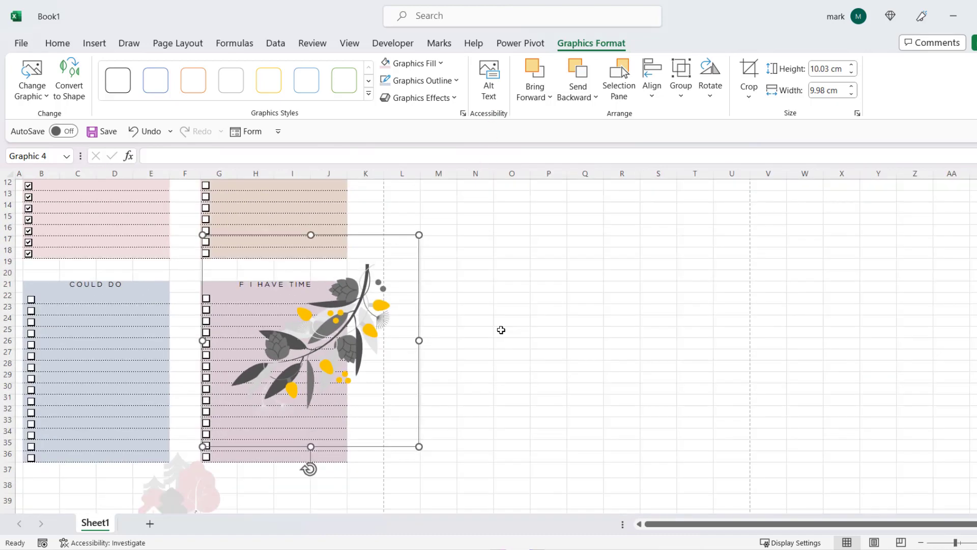
pyautogui.scroll(4, 383, 227)
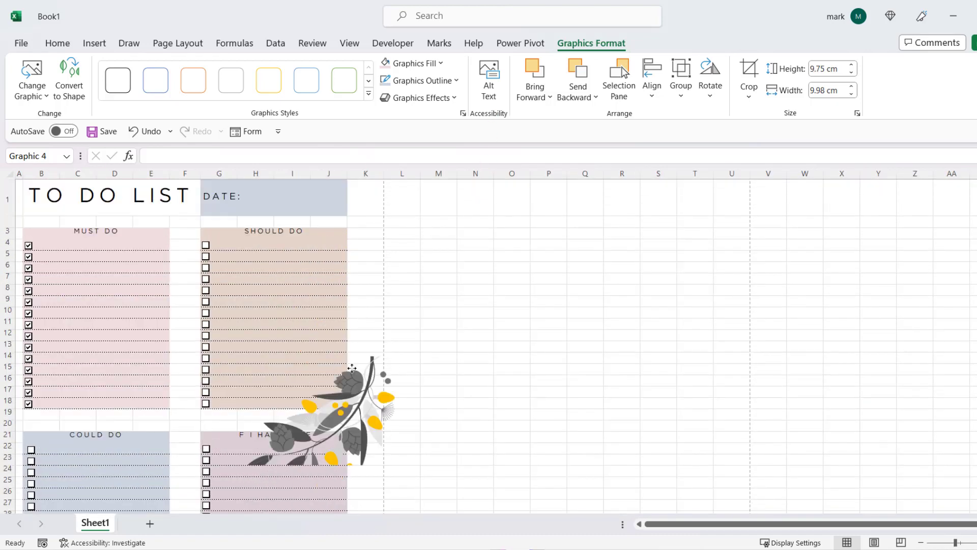
pyautogui.moveTo(356, 448); pyautogui.dragTo(358, 242)
pyautogui.scroll(1, 436, 316)
pyautogui.scroll(1, 509, 335)
pyautogui.scroll(2, 461, 334)
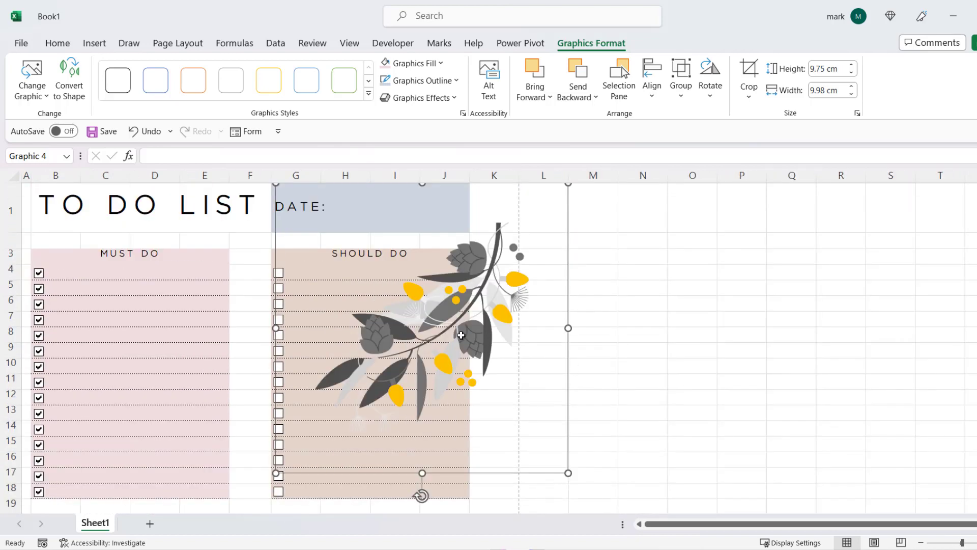
pyautogui.moveTo(285, 459)
pyautogui.mouseDown()
pyautogui.moveTo(471, 284)
pyautogui.moveTo(443, 307)
pyautogui.mouseUp()
pyautogui.moveTo(536, 266); pyautogui.dragTo(508, 266)
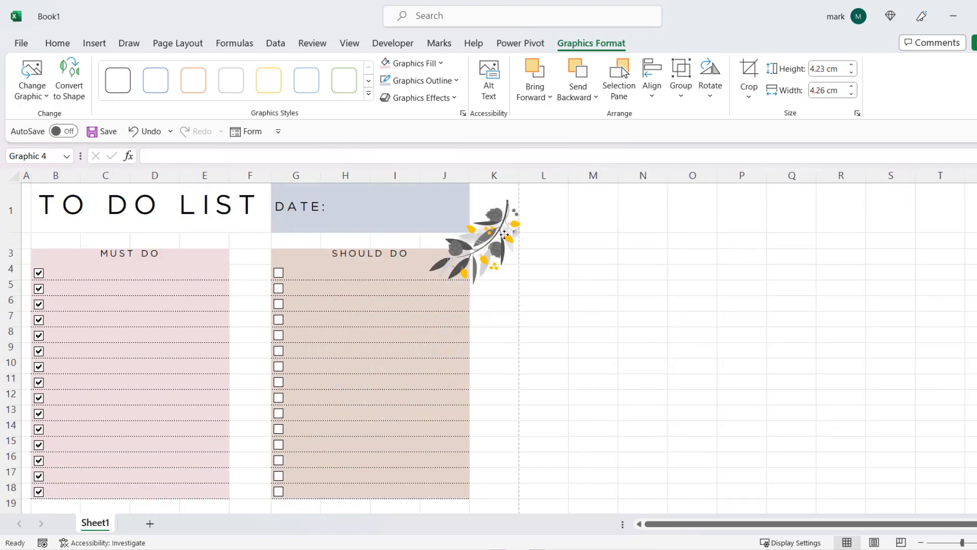
pyautogui.moveTo(541, 184)
pyautogui.mouseDown()
pyautogui.moveTo(502, 203)
pyautogui.moveTo(549, 183)
pyautogui.mouseUp()
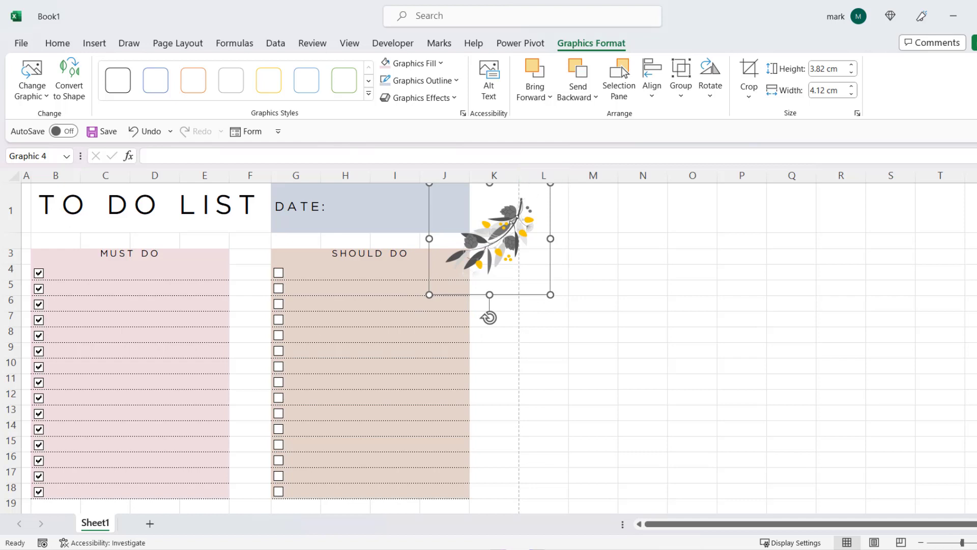
# Step: Widen the branch to 4.12 cm and give its fill and outline the recent pastel pink
pyautogui.click(495, 255)
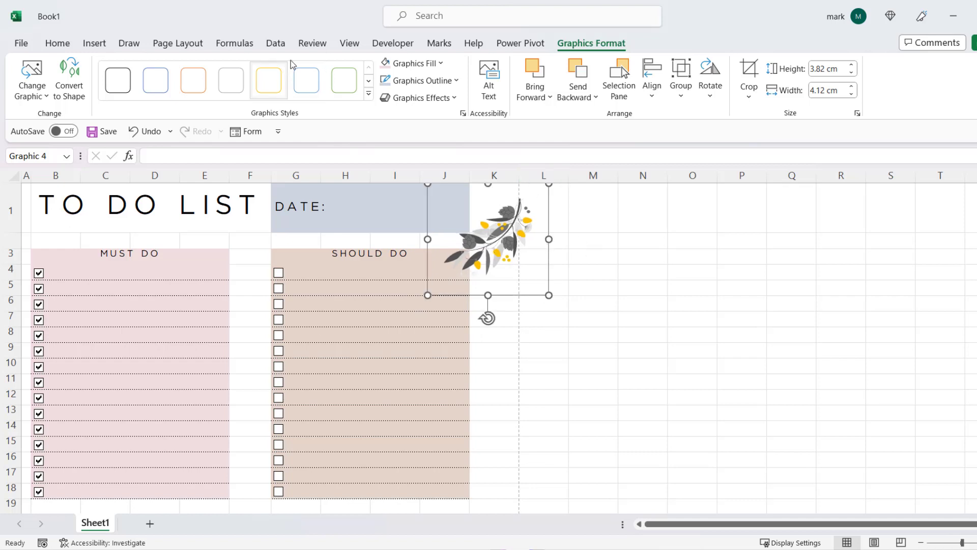
pyautogui.click(412, 63)
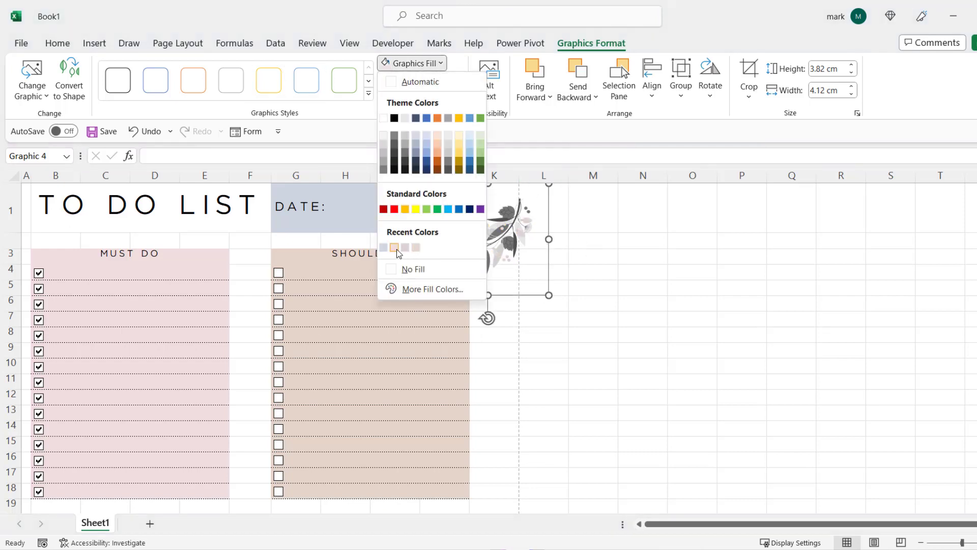
pyautogui.click(416, 247)
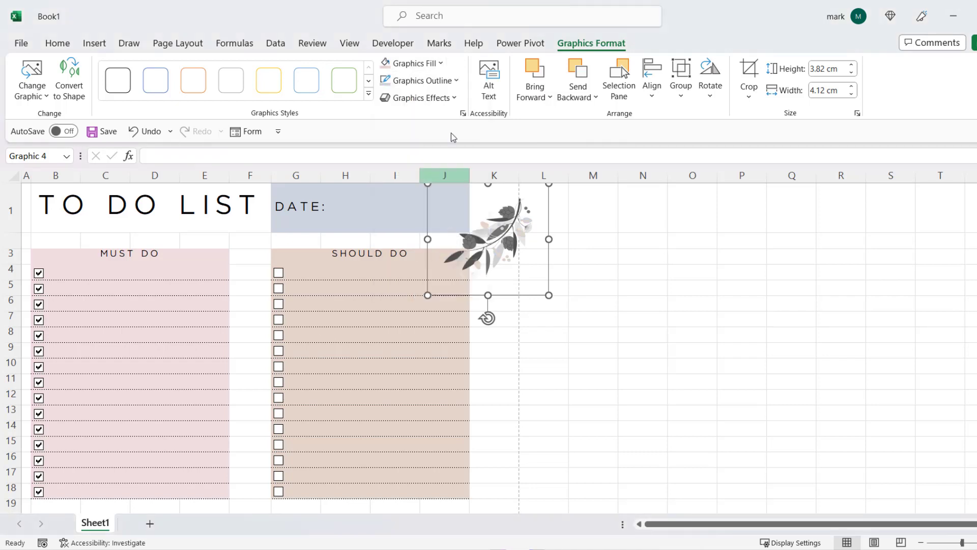
pyautogui.click(457, 81)
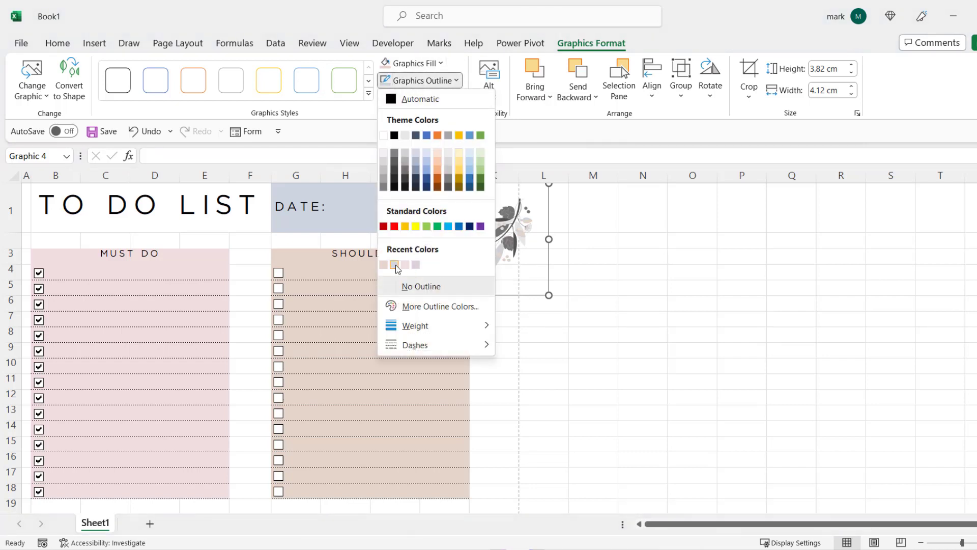
pyautogui.click(397, 267)
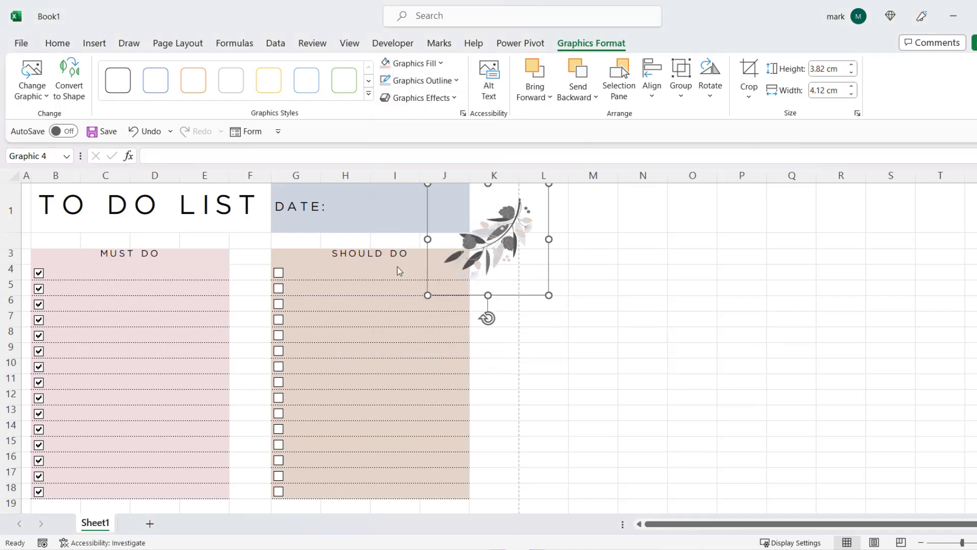
# Step: Deselect the illustration and select the whole sheet
pyautogui.keyDown('ctrl'); pyautogui.scroll(3, 488, 318); pyautogui.keyUp('ctrl')
pyautogui.keyDown('ctrl'); pyautogui.scroll(2, 873, 303); pyautogui.keyUp('ctrl')
pyautogui.click(866, 340)
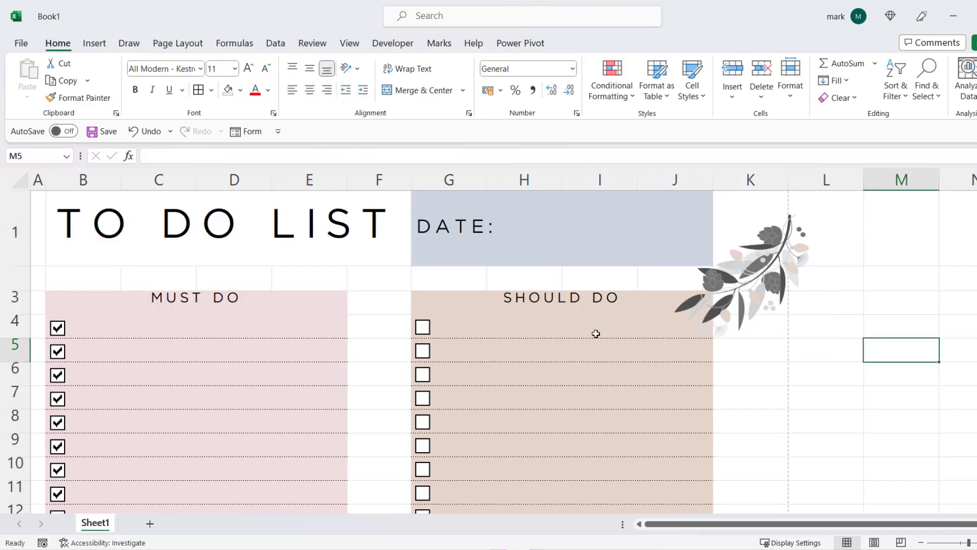
pyautogui.click(23, 177)
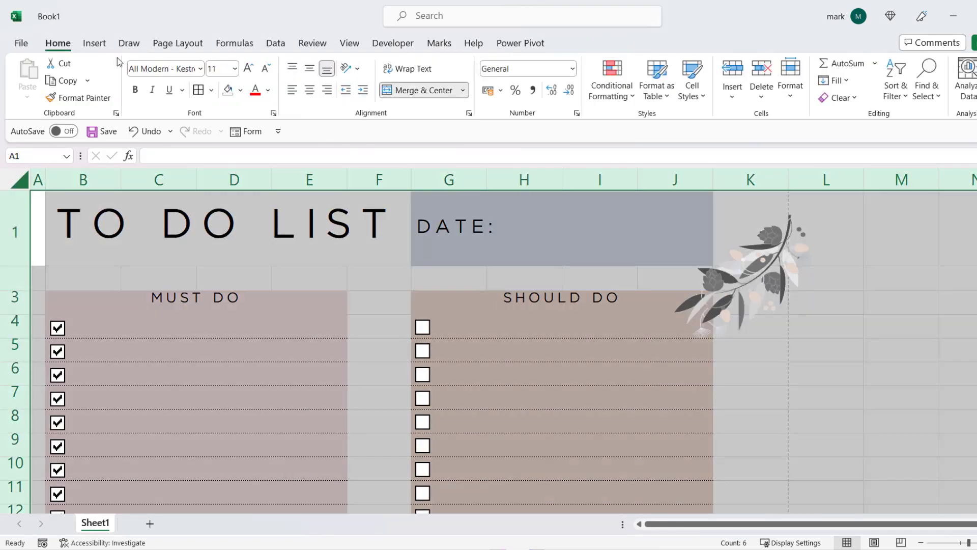
# Step: Turn off the sheet's gridlines on the View tab
pyautogui.click(362, 43)
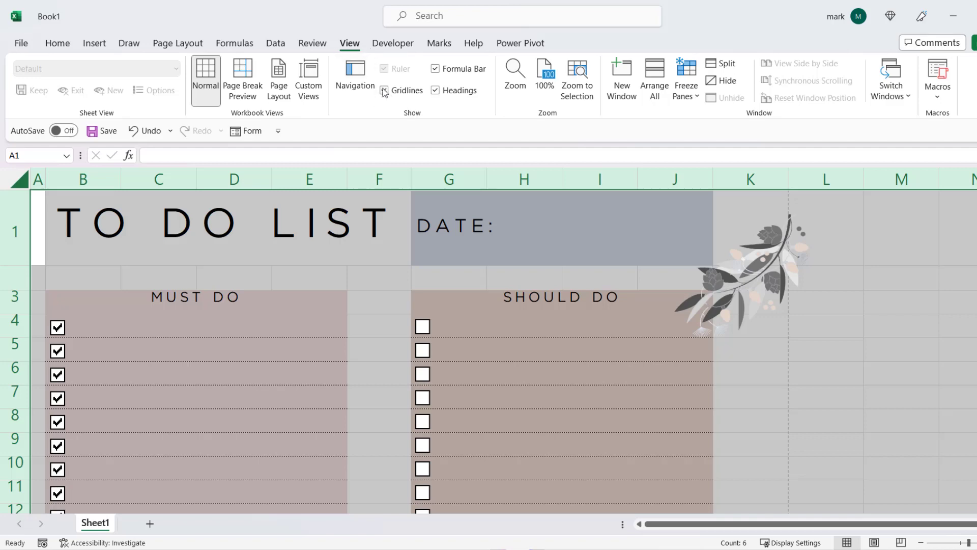
pyautogui.click(384, 90)
pyautogui.click(810, 295)
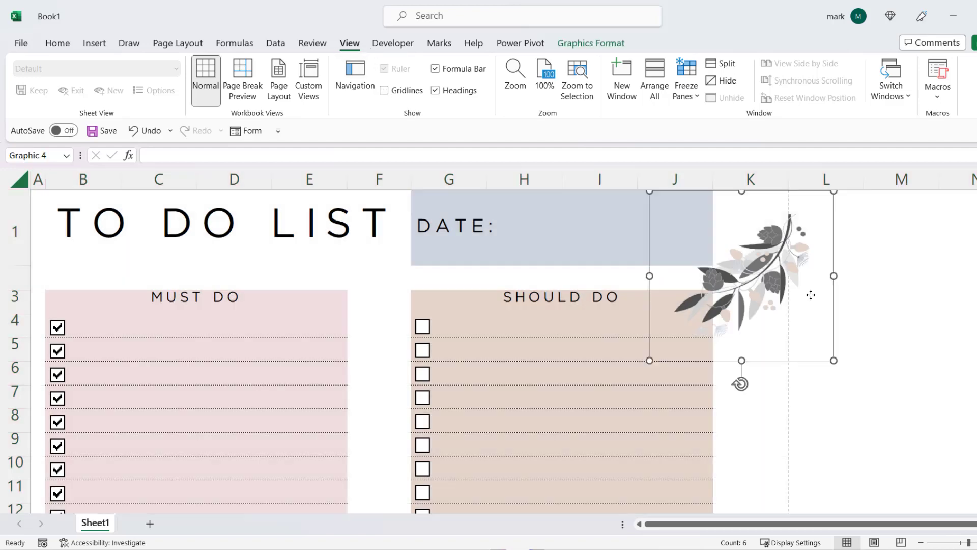
pyautogui.click(842, 414)
# Step: Show the finished pastel to-do list in print preview with Ctrl+P
pyautogui.keyDown('ctrl'); pyautogui.scroll(-2, 396, 312); pyautogui.keyUp('ctrl')
pyautogui.keyDown('ctrl'); pyautogui.scroll(-3, 366, 331); pyautogui.keyUp('ctrl')
pyautogui.keyDown('ctrl'); pyautogui.scroll(-3, 292, 325); pyautogui.keyUp('ctrl')
pyautogui.scroll(-5, 287, 346)
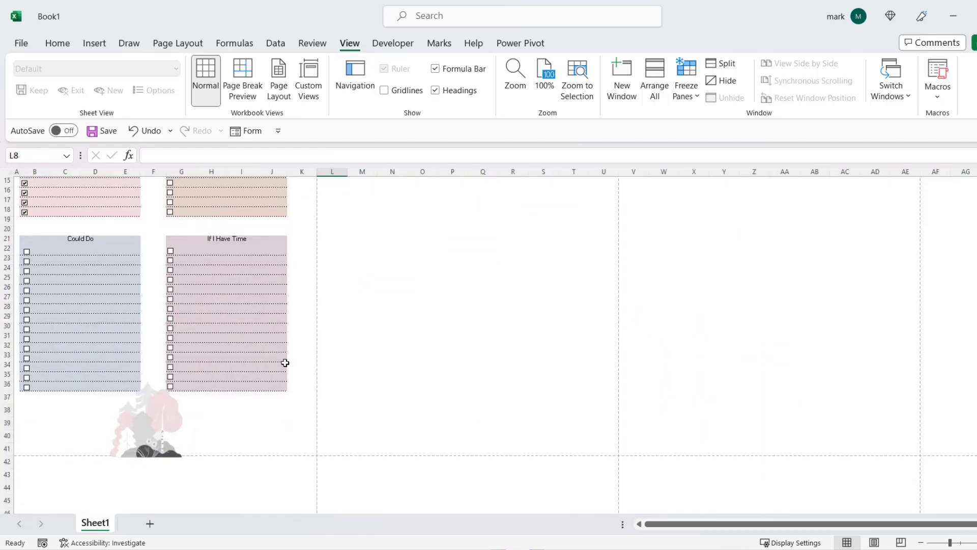
pyautogui.scroll(1, 239, 366)
pyautogui.scroll(4, 192, 371)
pyautogui.hotkey('ctrl', 'p')
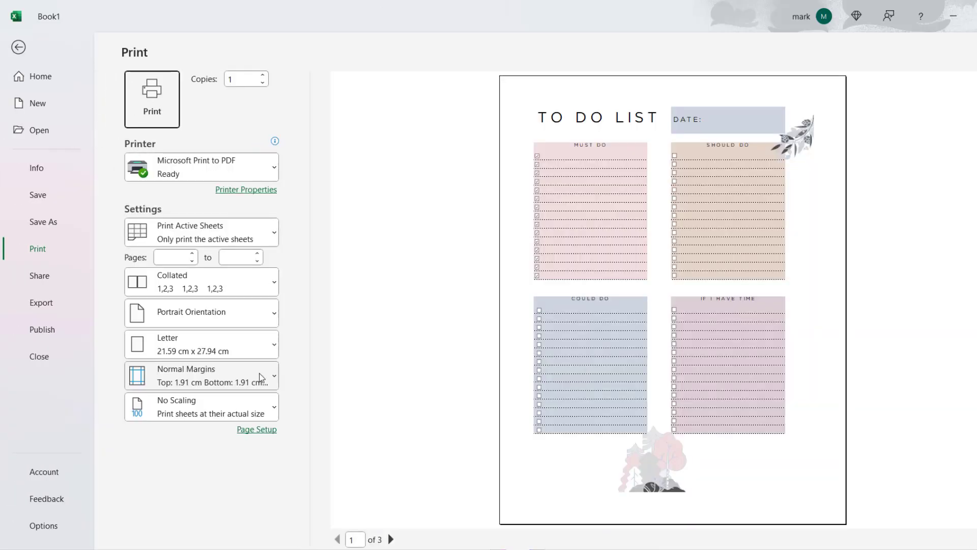